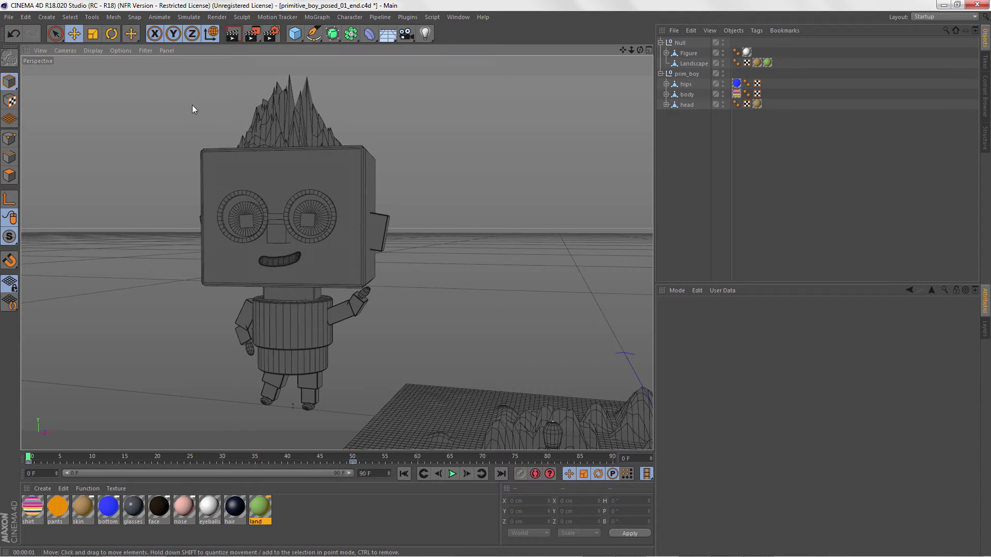
- Render the boy to the Picture Viewer, then render a region drawn around him
left_click(252, 34)
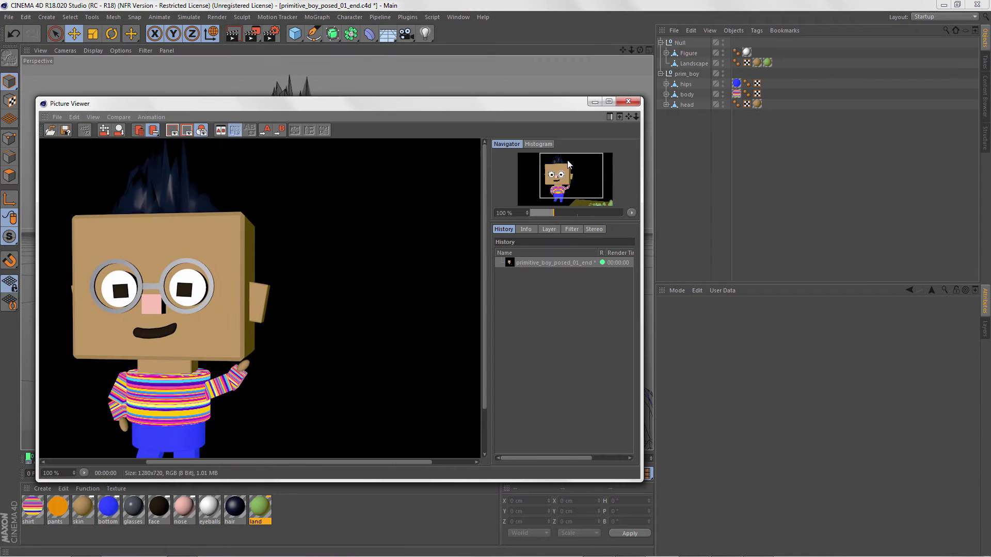
left_click(216, 17)
left_click(232, 44)
scroll(265, 227, "up", 3)
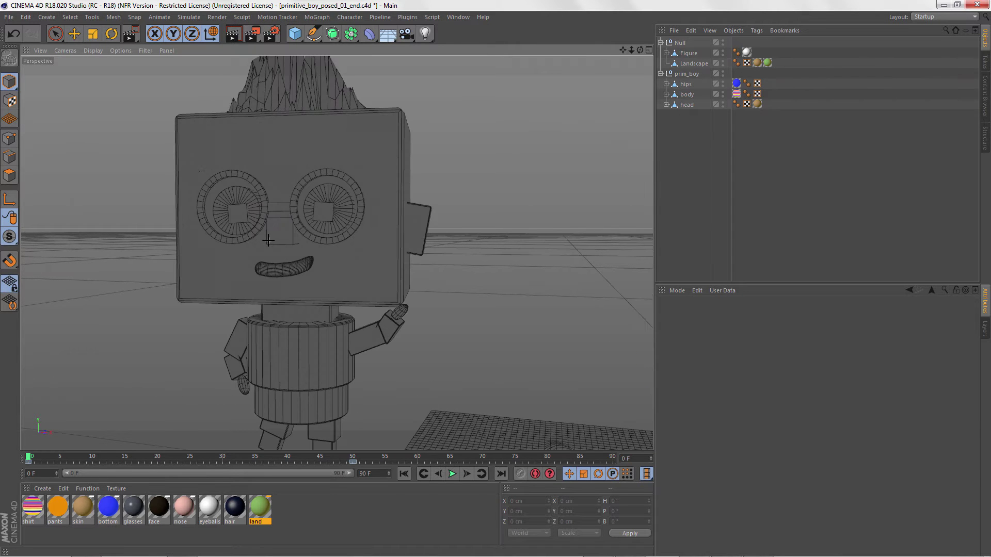
left_click_drag(150, 133, 440, 285)
- Turn on the Interactive Render Region and resize it over the boy's head
left_click(217, 17)
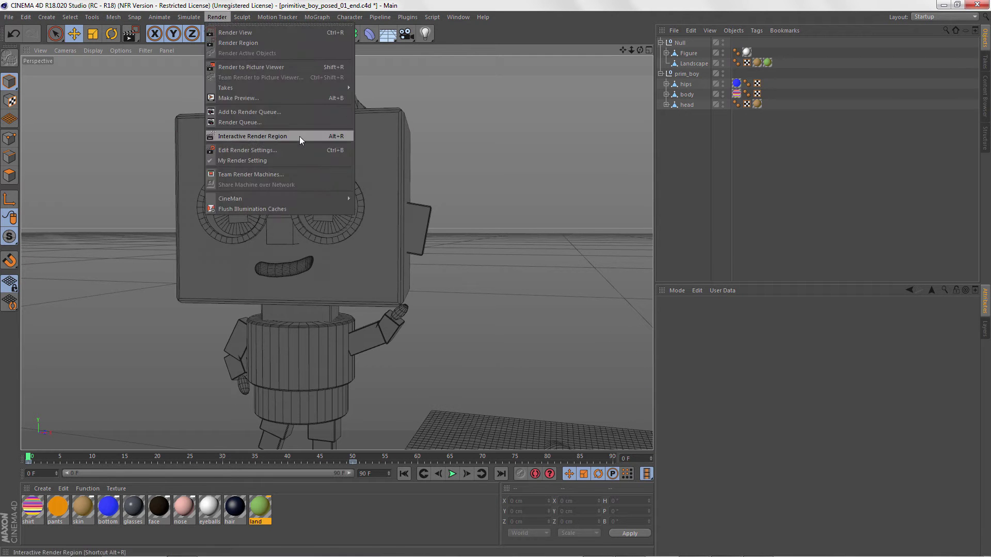
left_click(297, 133)
left_click_drag(325, 154, 274, 208)
left_click_drag(131, 307, 261, 289)
scroll(351, 279, "up", 3)
left_click_drag(336, 231, 209, 110)
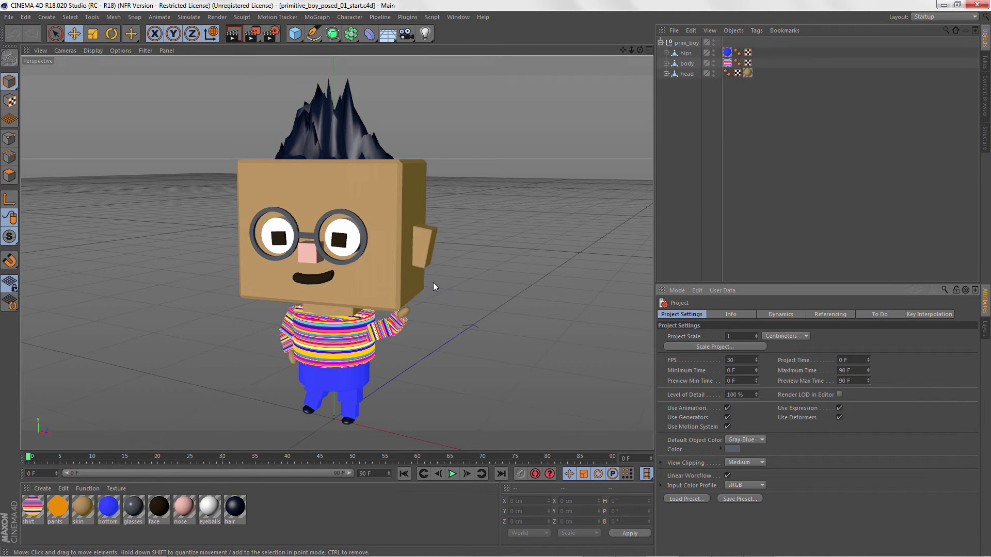
left_click_drag(439, 282, 448, 262, "alt")
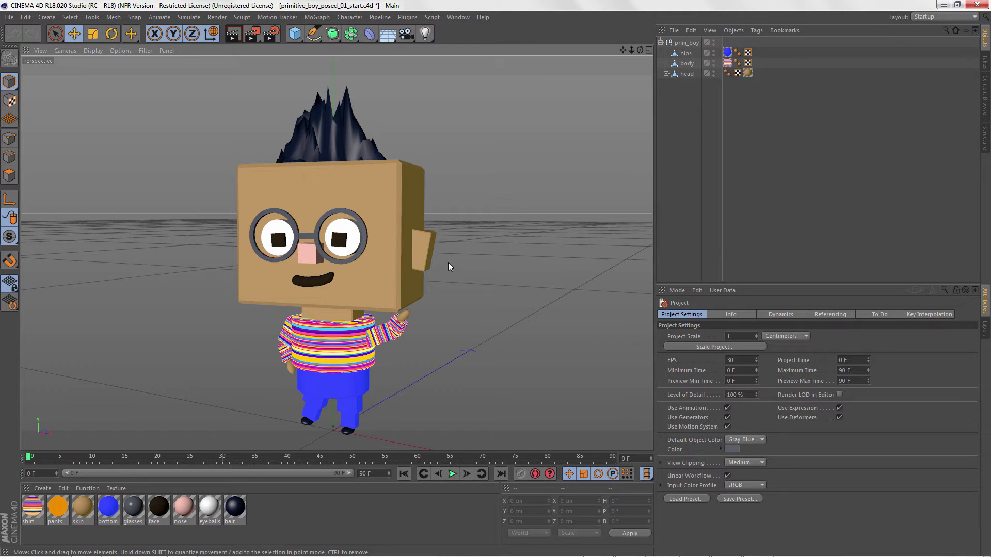
left_click(8, 17)
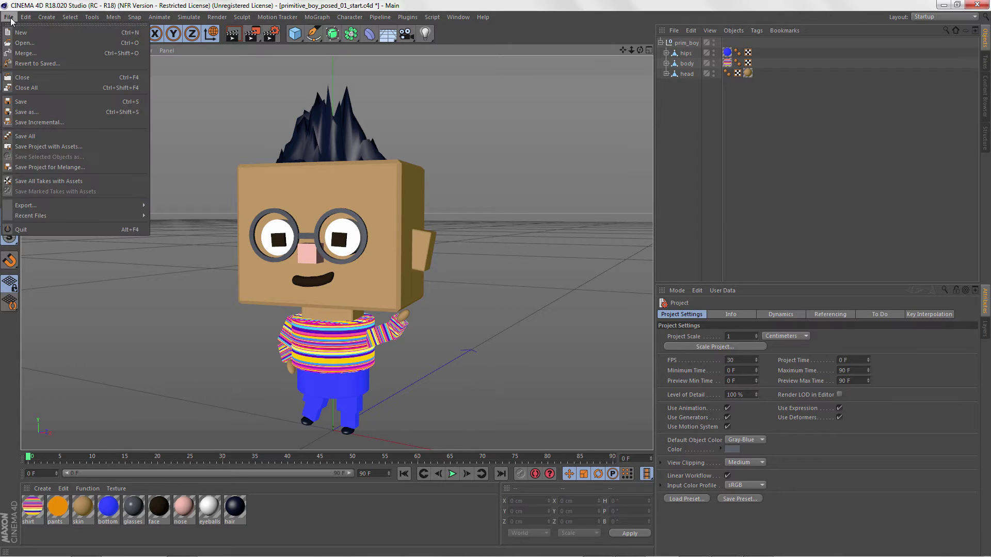
left_click(43, 45)
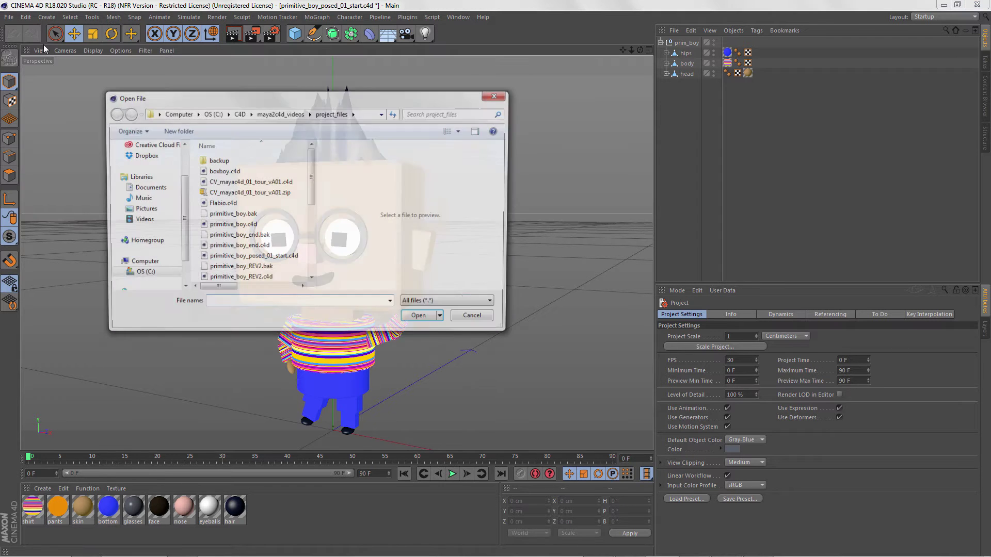
left_click(468, 321)
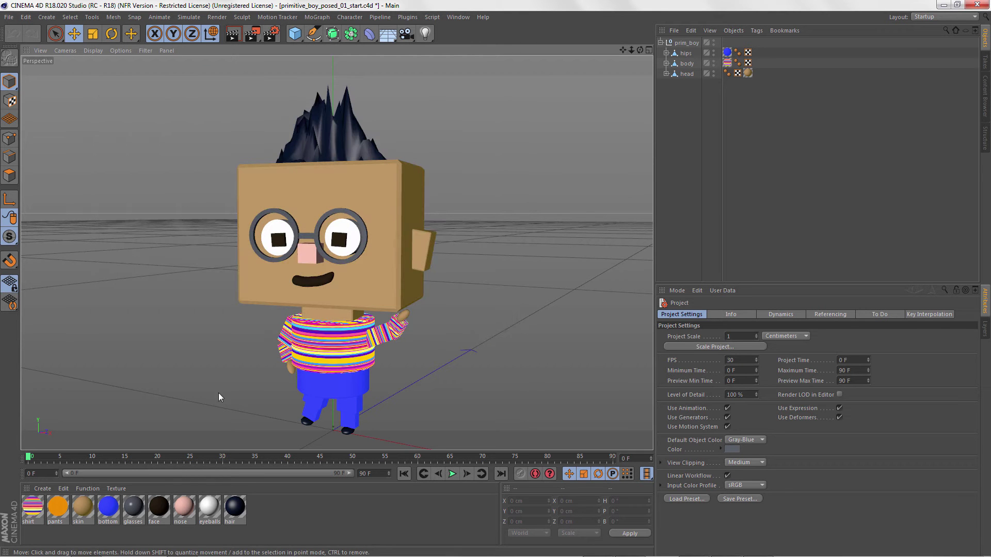
- Drag airplane.fbx from Explorer's FBX folder into the viewport and accept the FBX import settings
mouse_move(118, 556)
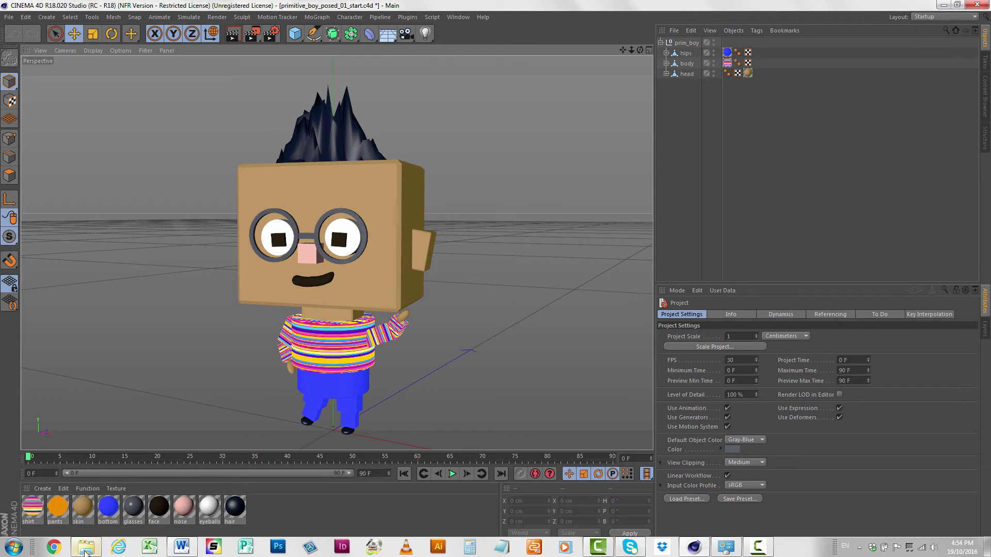
left_click(86, 549)
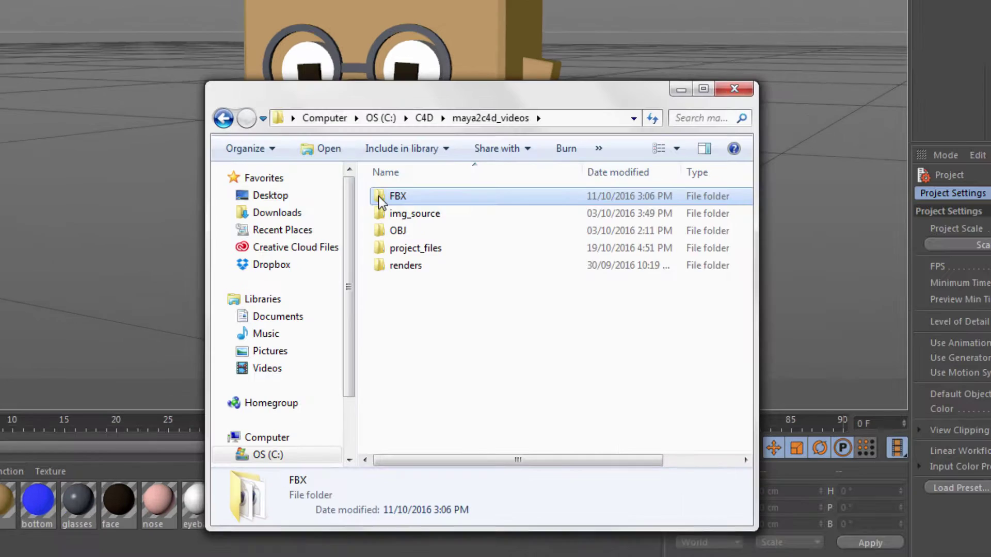
double_click(382, 197)
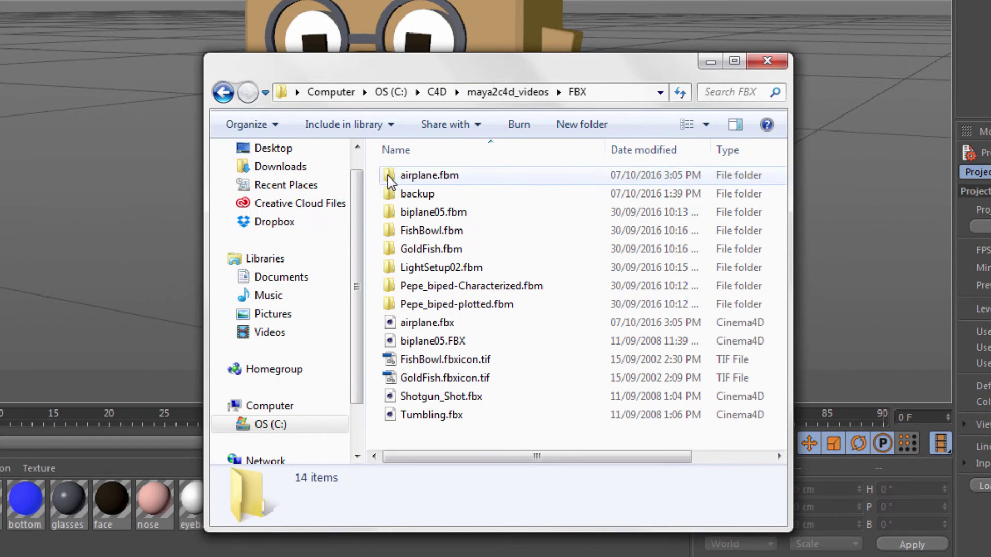
left_click(424, 325)
left_click_drag(425, 325, 507, 187)
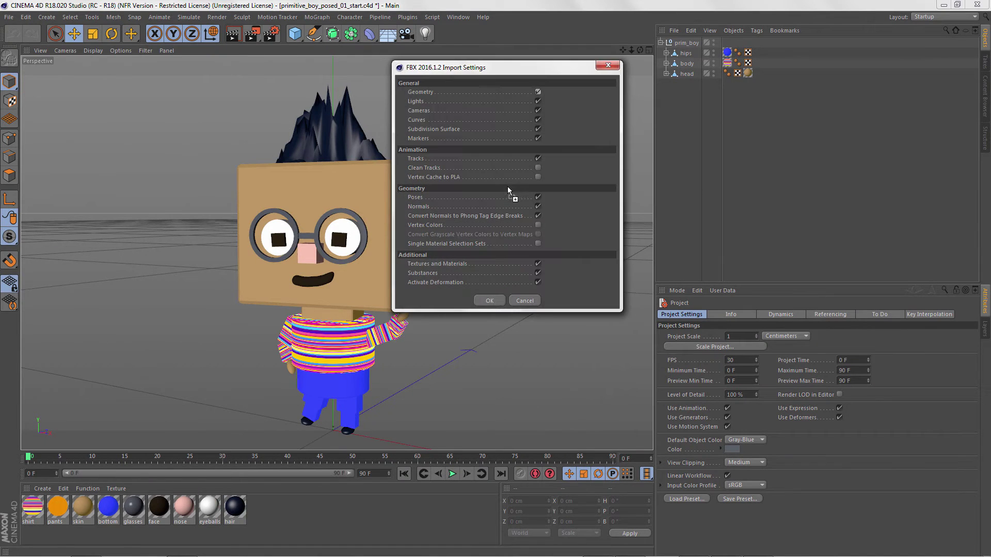
left_click(490, 299)
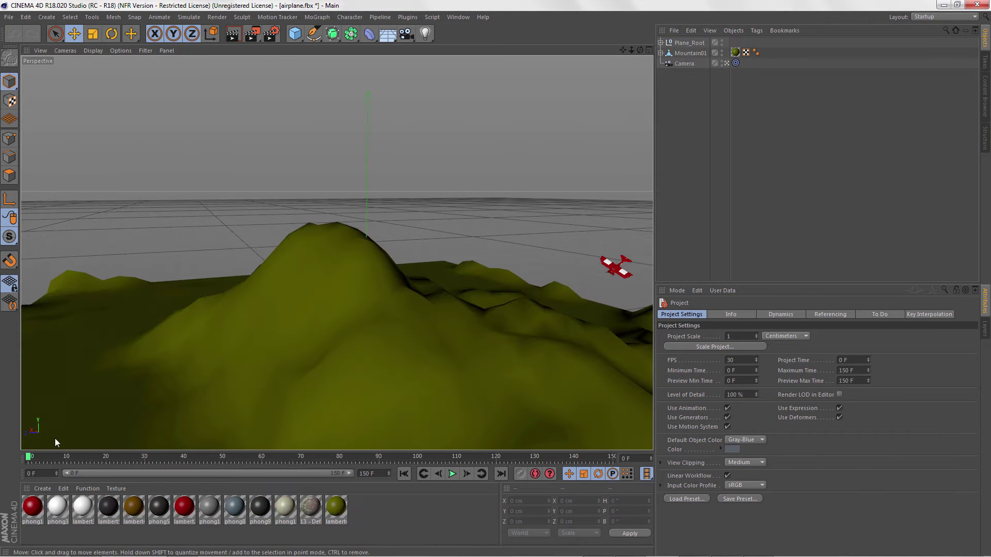
- Scrub to frame 13, then open Presets > Broadcast > Example Scenes > 01 Scenes > Infographics.c4d
mouse_move(36, 458)
left_mouse_down()
mouse_move(432, 462)
mouse_move(205, 475)
mouse_move(26, 465)
left_mouse_up()
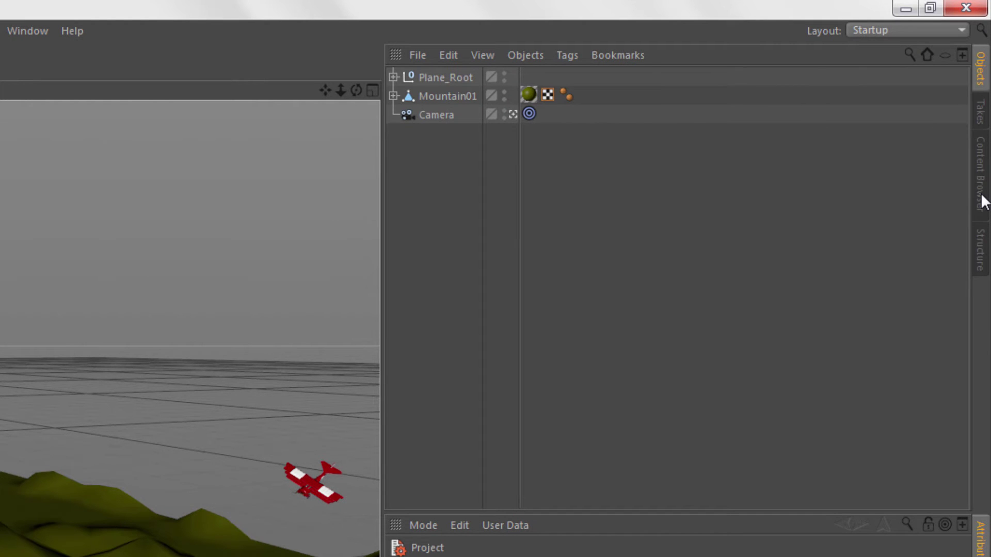
left_click(979, 175)
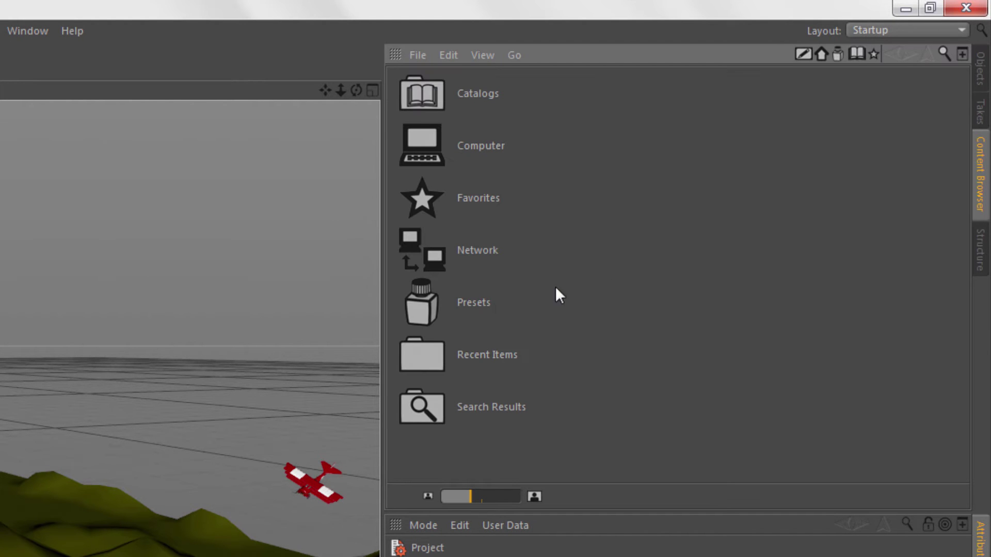
double_click(429, 308)
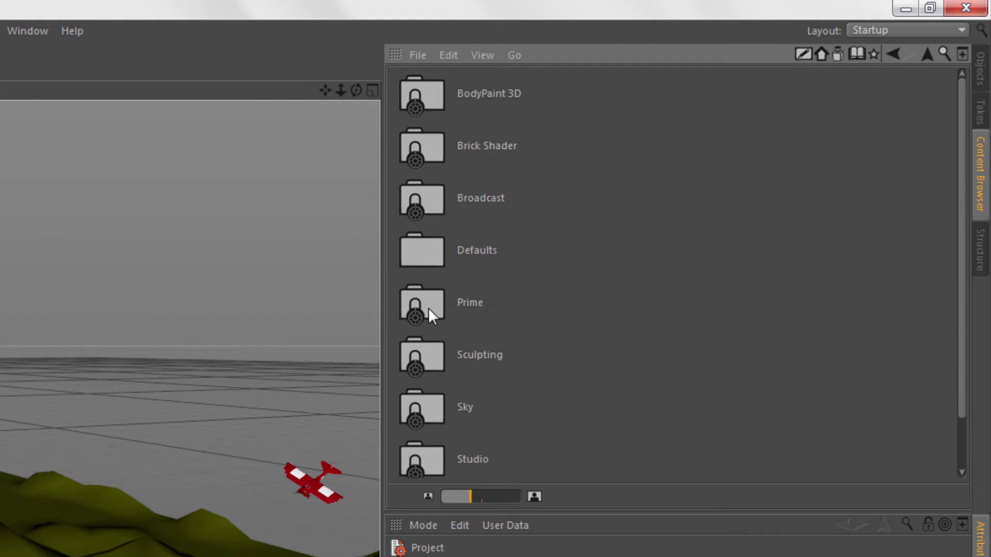
double_click(432, 192)
double_click(432, 148)
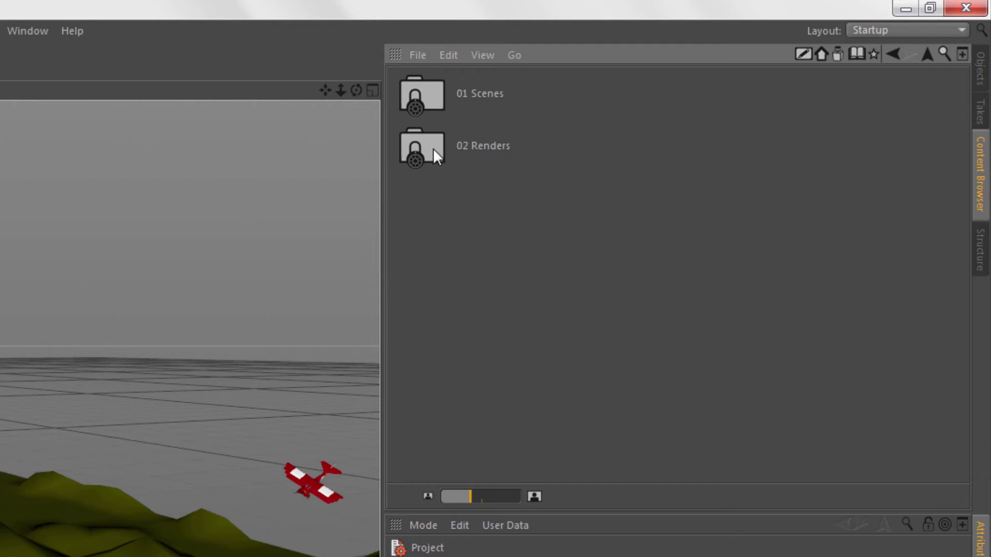
double_click(428, 97)
scroll(683, 261, "down", 6)
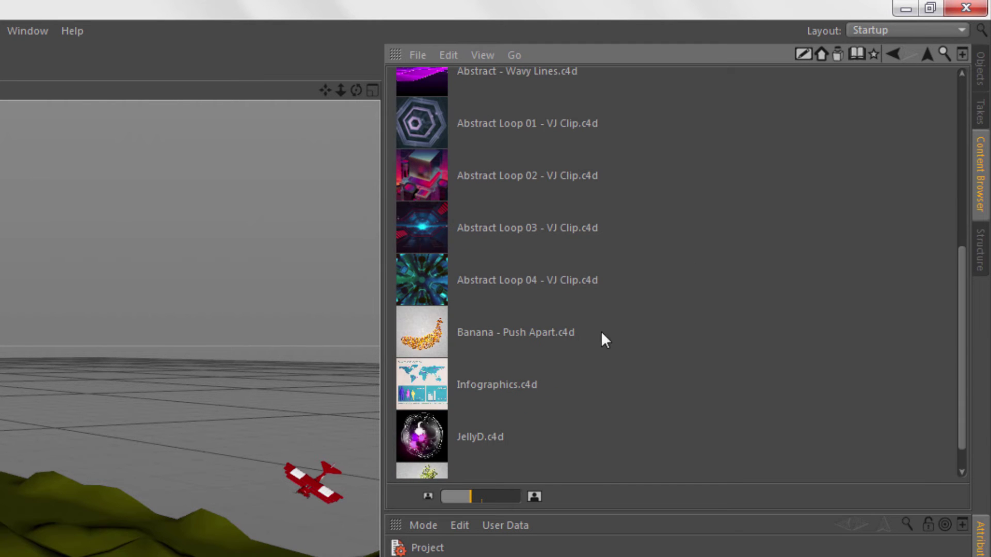
double_click(428, 385)
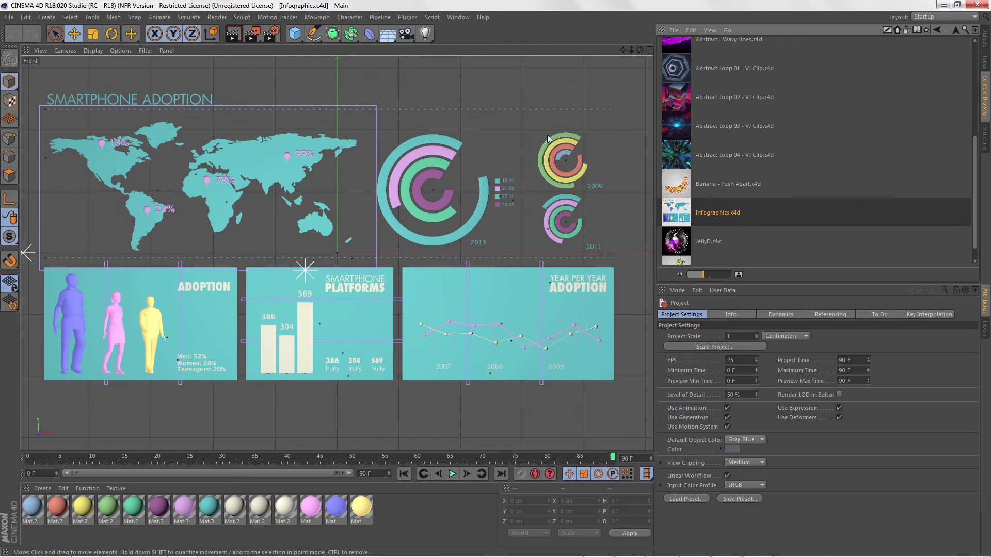
- Switch to airplane.fbx via the Window menu, then back to primitive_boy_posed_01_start.c4d via the V menu
left_click(459, 17)
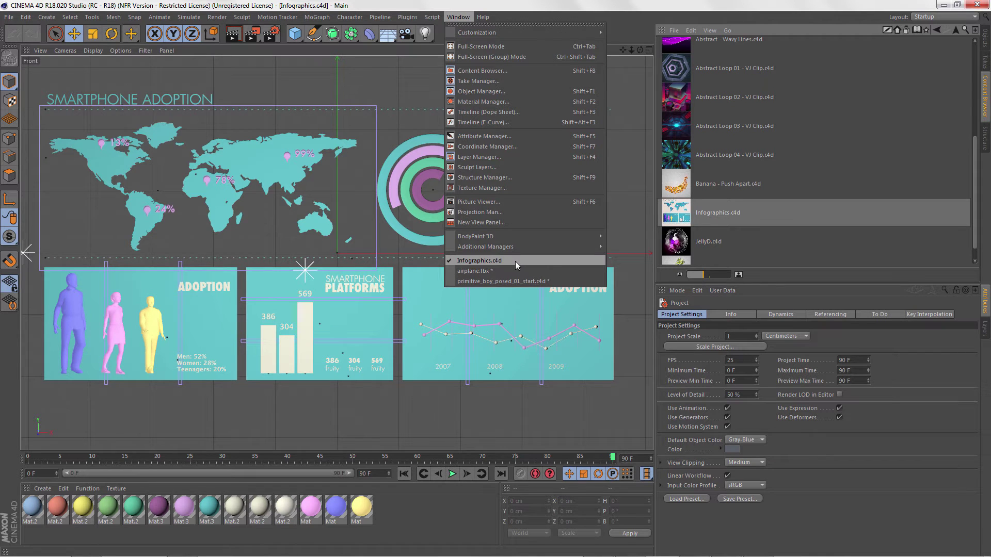
left_click(572, 268)
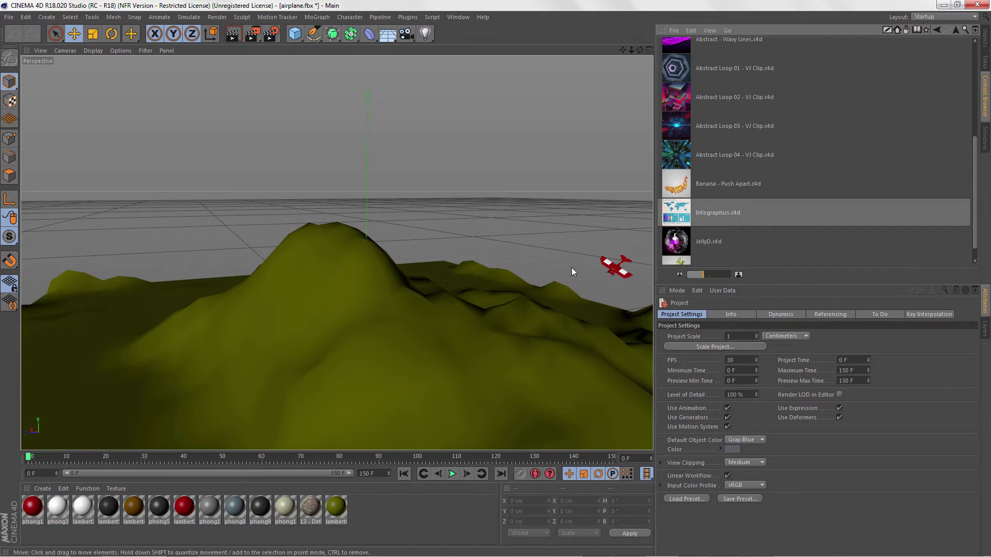
key("v")
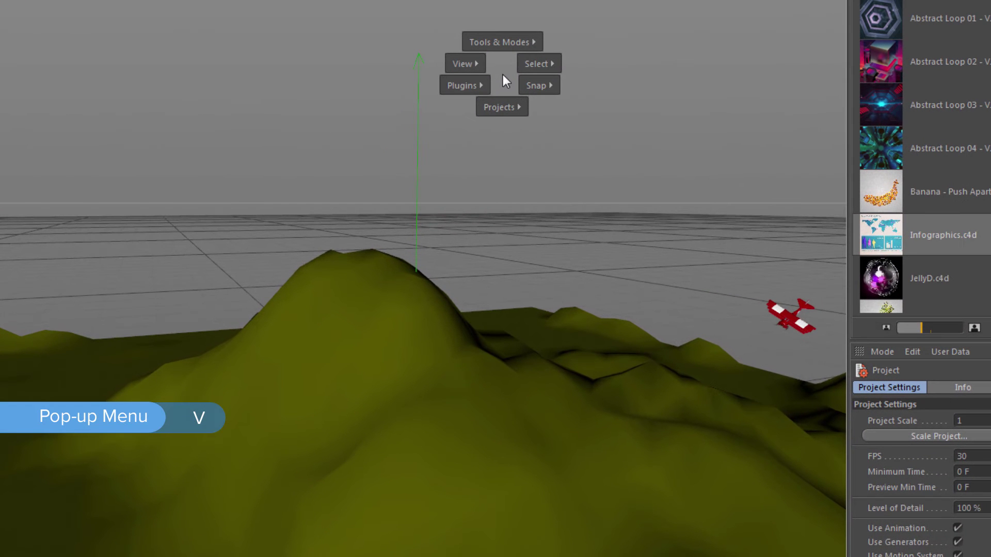
mouse_move(501, 106)
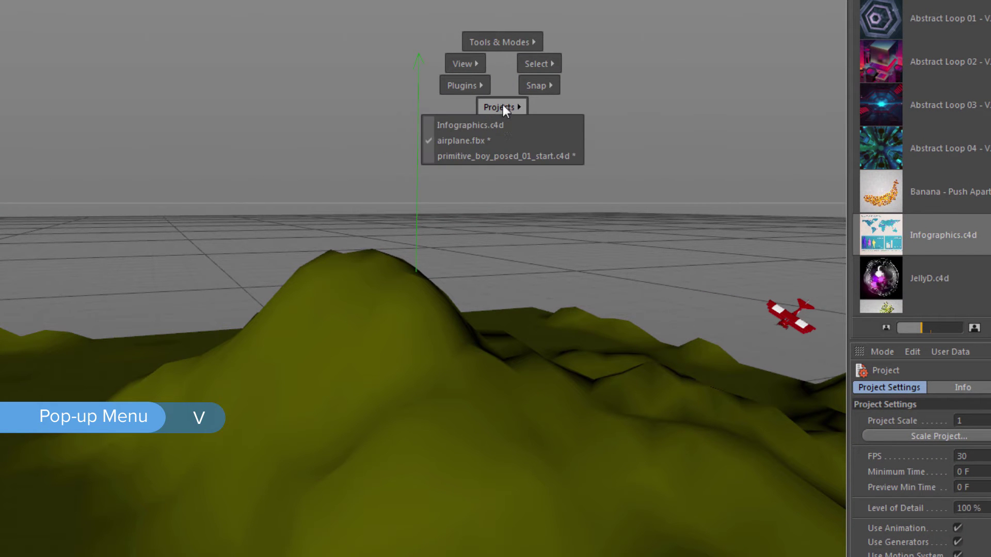
left_click(502, 157)
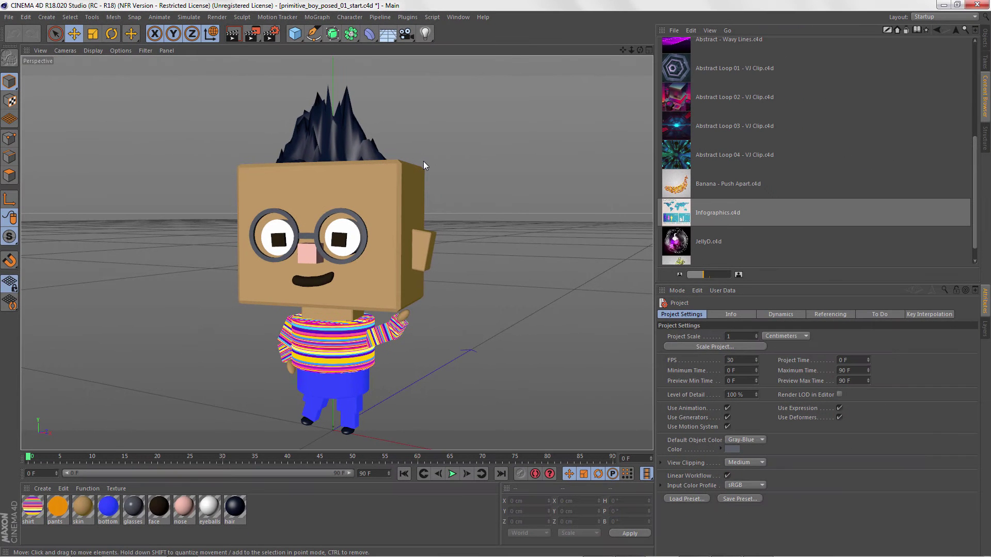
- Select the boy's head, show the Objects panel, and switch to the Animate layout
left_click(423, 161)
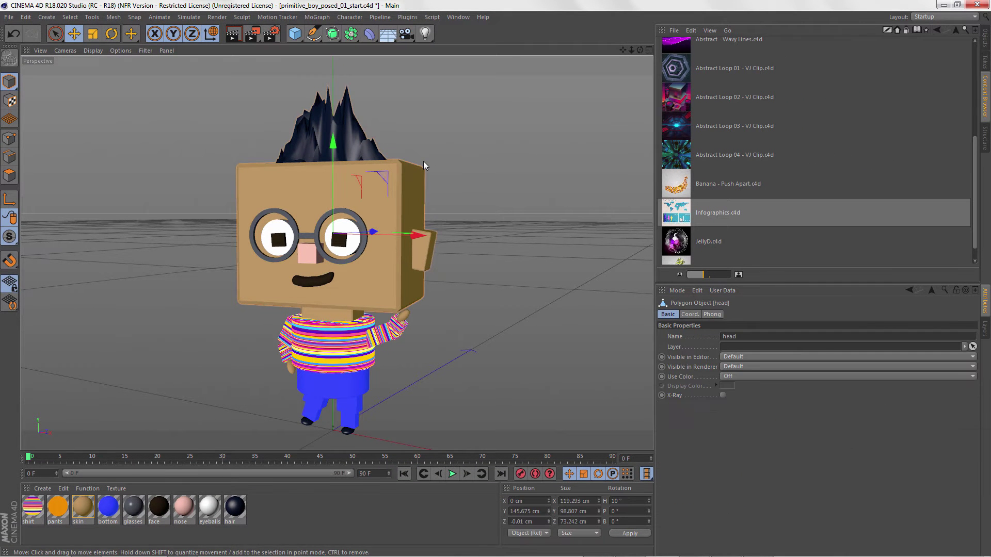
left_click(984, 45)
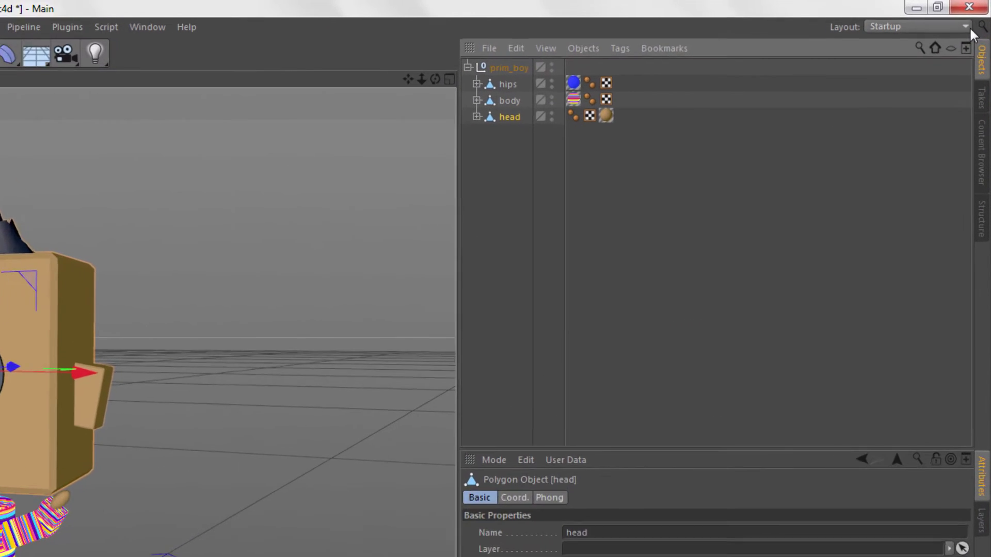
left_click(970, 20)
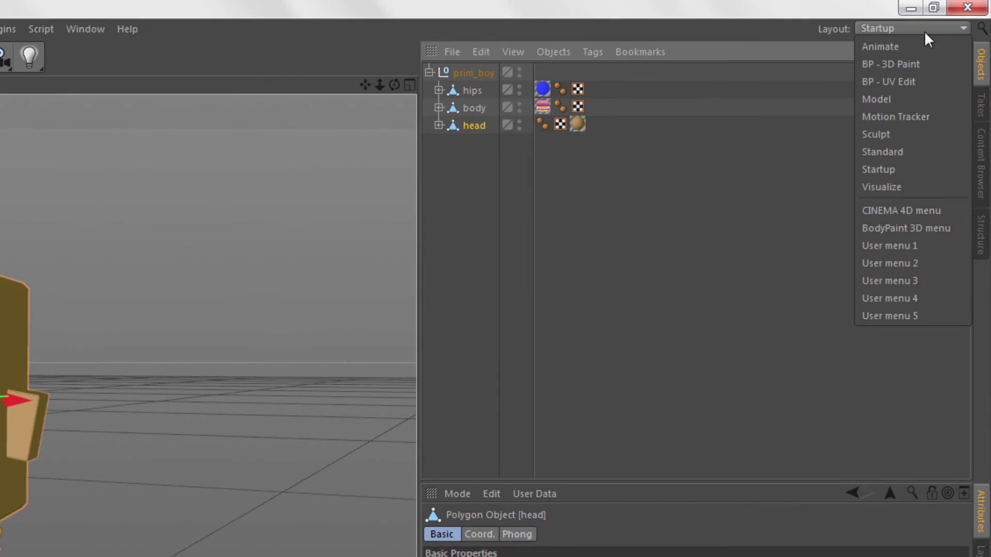
left_click(922, 45)
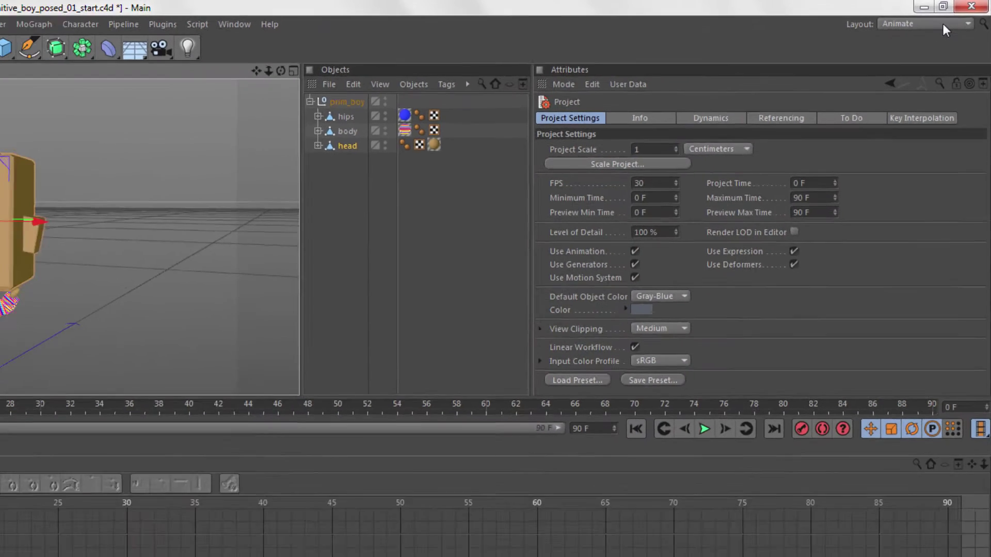
- Switch the layout to Sculpt, then to Visualize
left_click(930, 28)
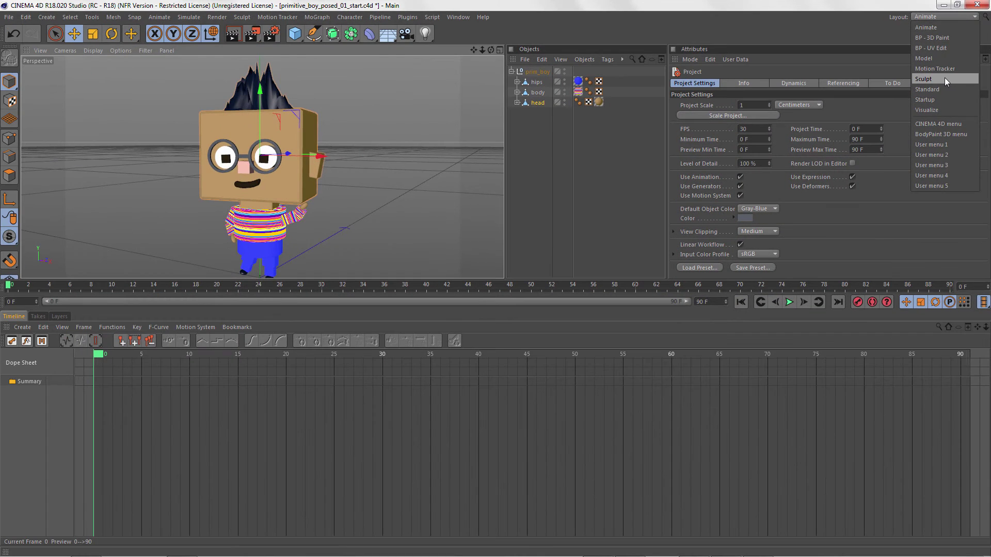
left_click(944, 79)
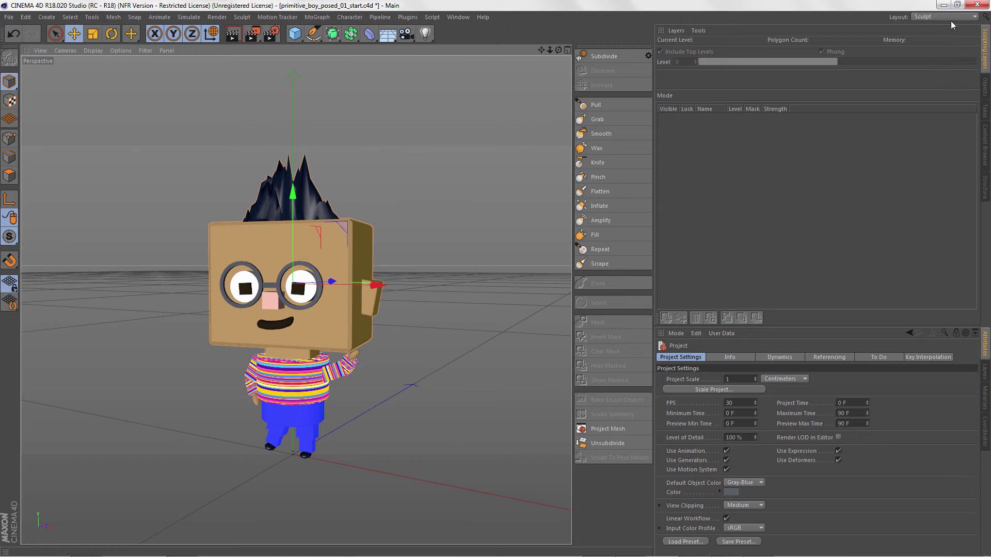
left_click(950, 16)
left_click(943, 107)
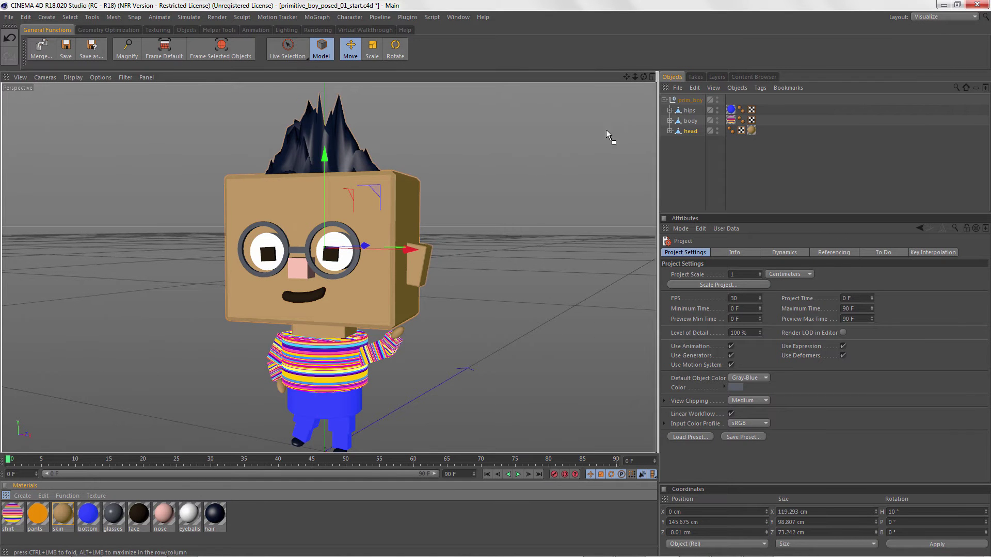
- Dock the Materials panel above the viewport, shrink it, then undock it as a floating window
left_click_drag(342, 76, 342, 76)
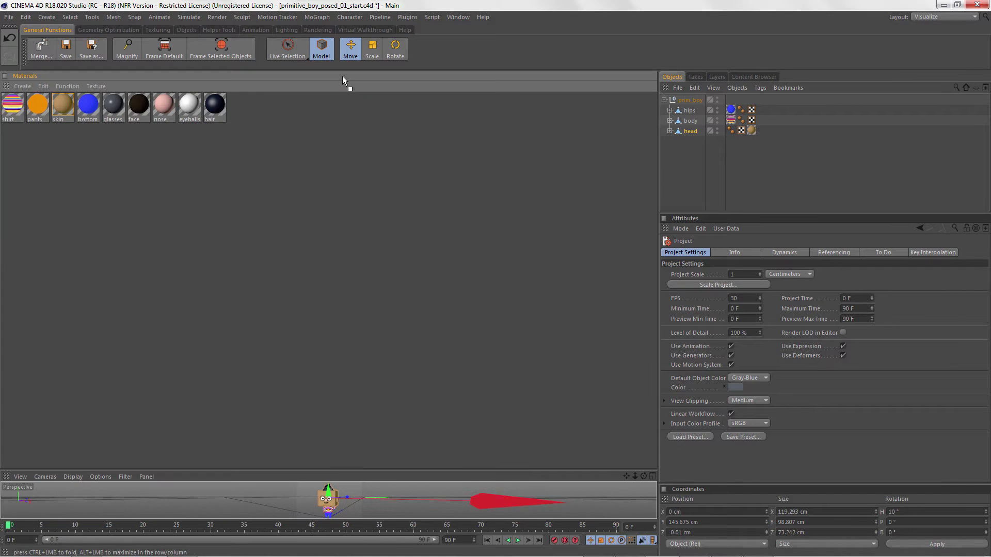
left_click_drag(356, 434, 365, 123)
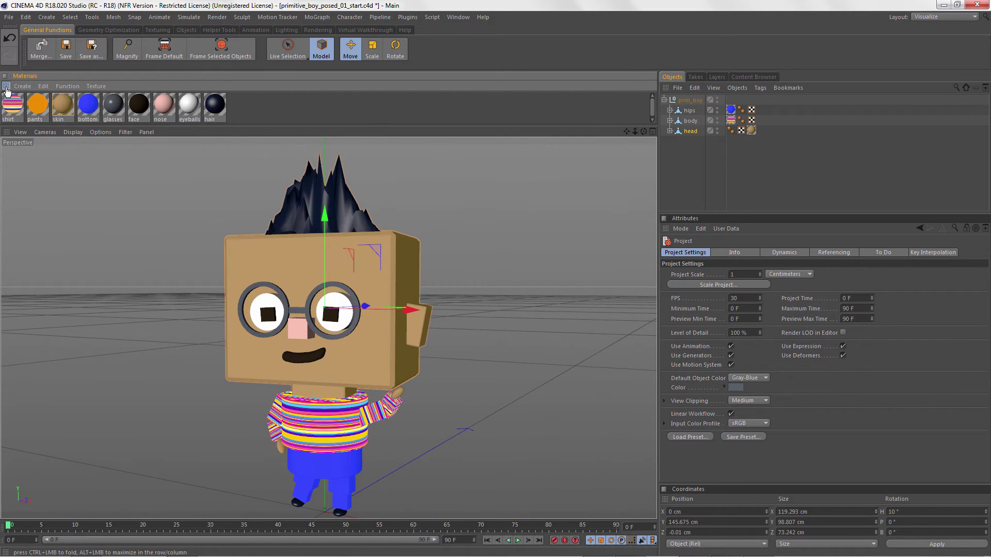
left_click(7, 87)
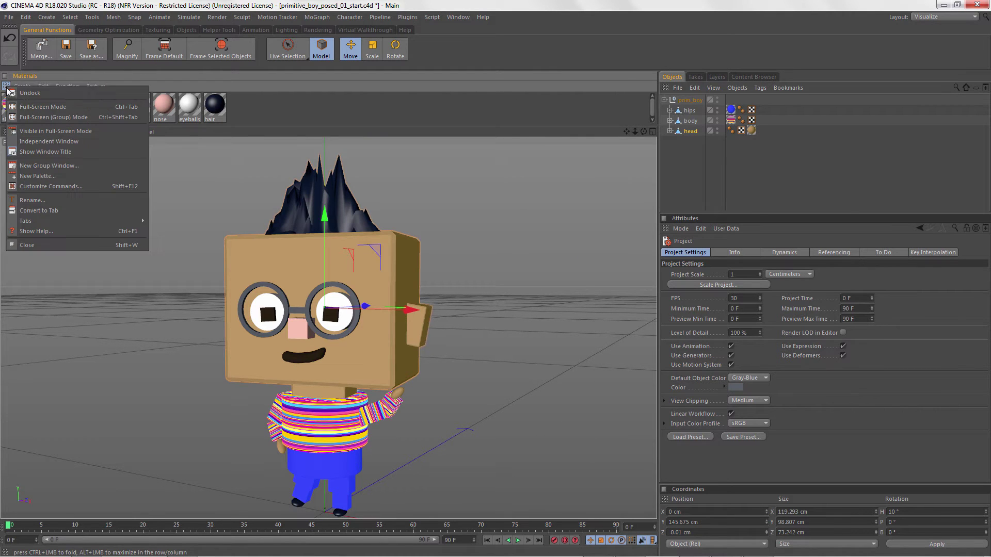
left_click(45, 92)
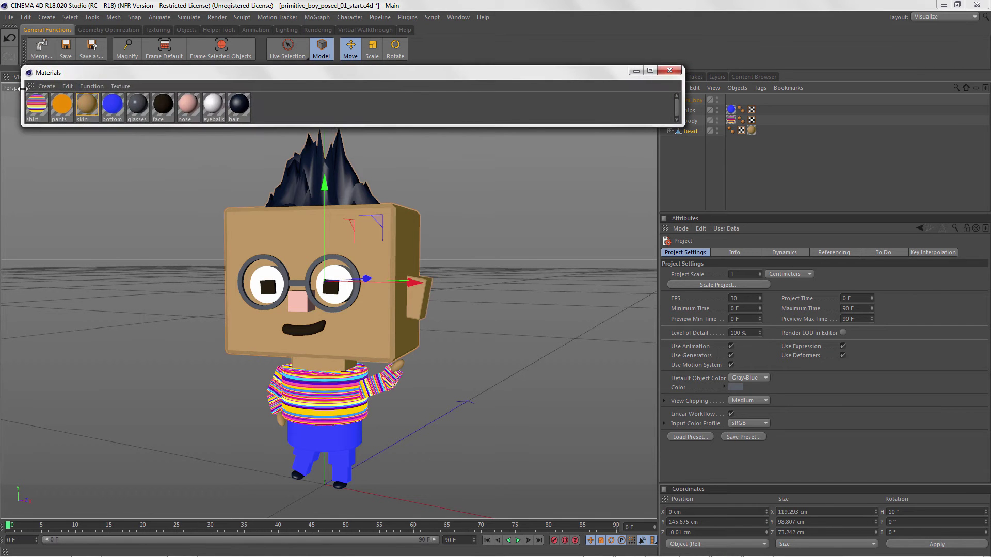
- Resize and move the floating Materials window, then dock it in the right column
left_click_drag(23, 89, 434, 88)
left_click_drag(510, 72, 472, 127)
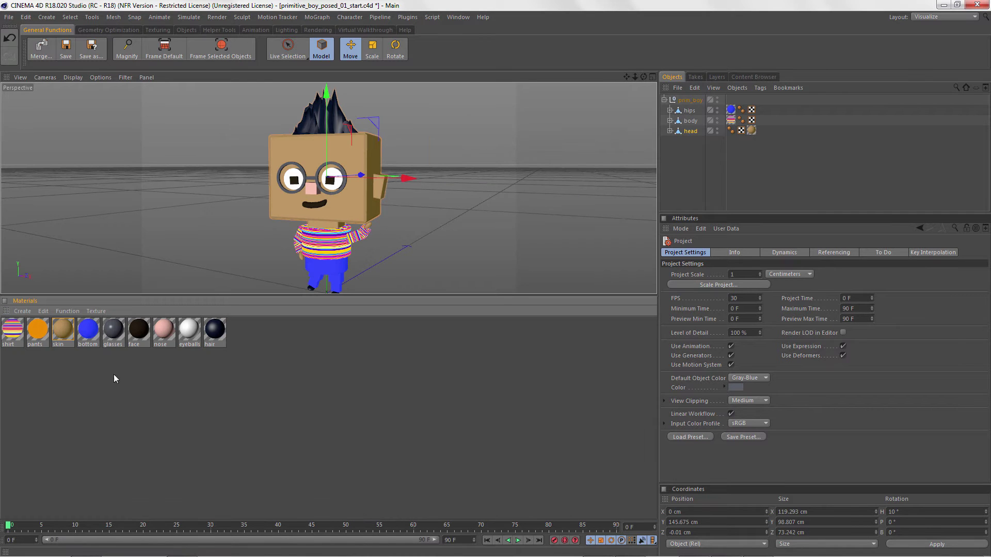
left_click_drag(8, 316, 659, 335)
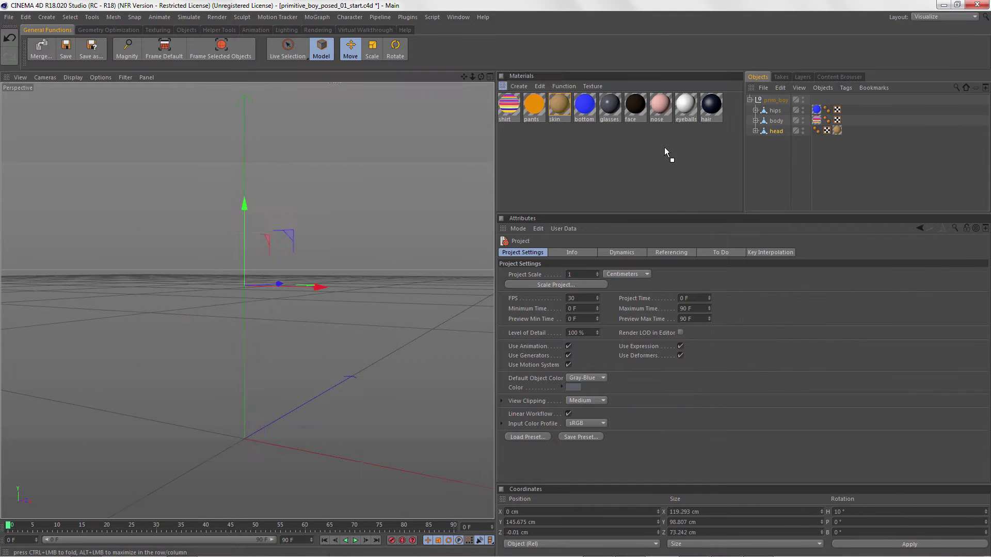
left_click(664, 147)
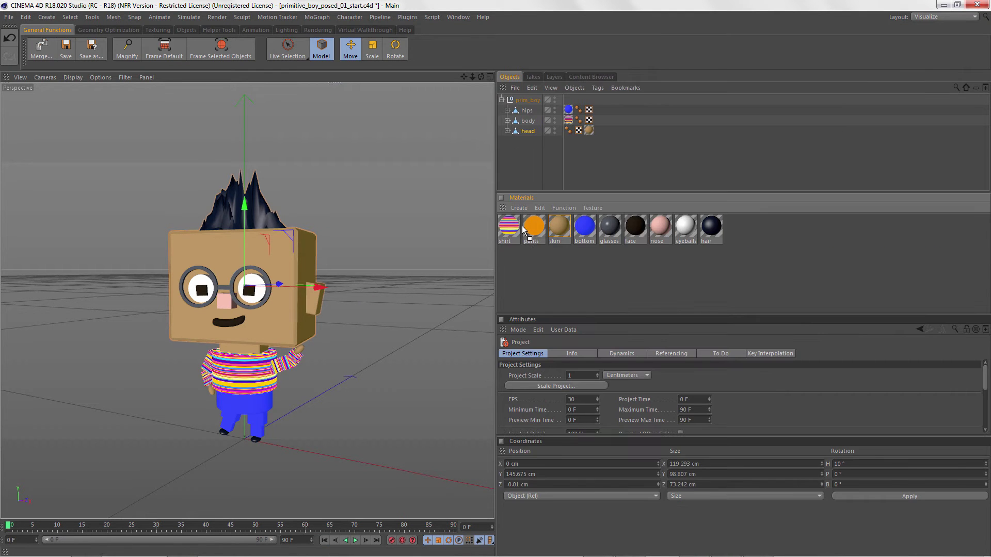
- Switch the layout to Startup and open the Create menu
left_click(974, 17)
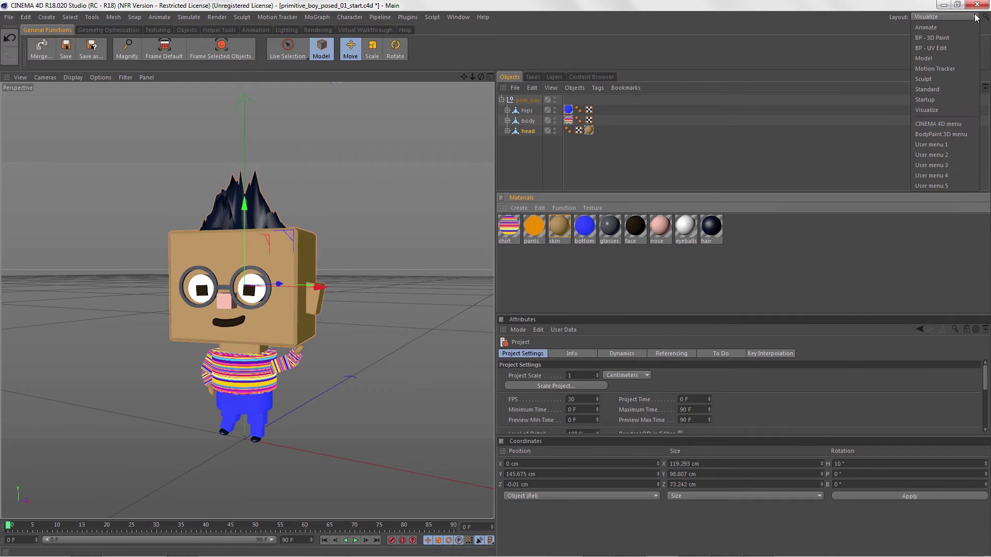
left_click(951, 100)
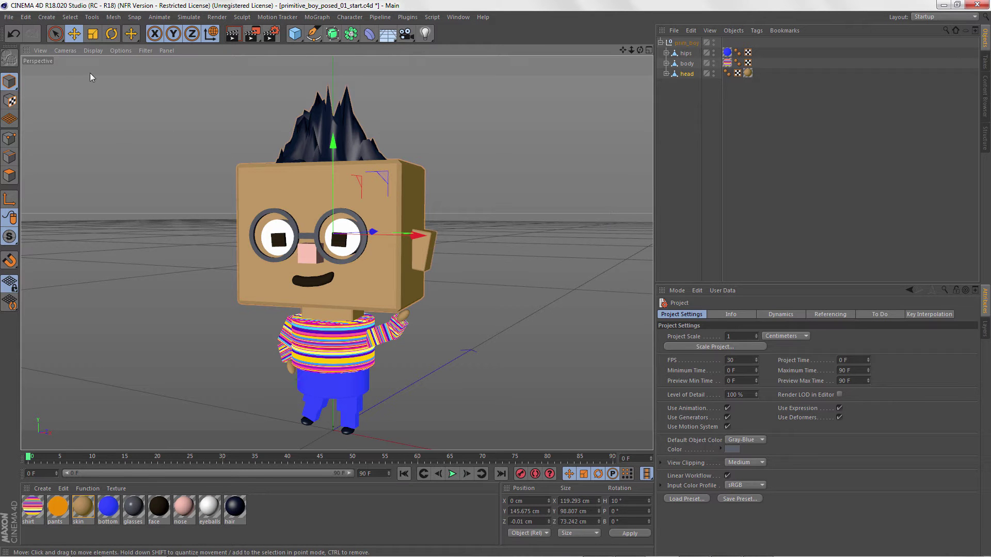
left_click(48, 18)
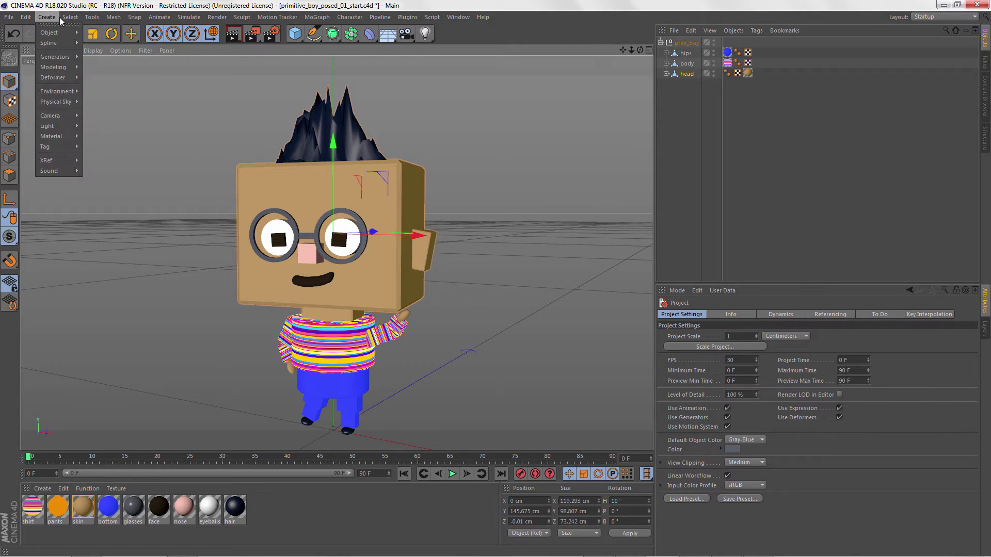
- Browse the Animate, Motion Tracker and MoGraph menus, tear off MoGraph as a palette, then close it
mouse_move(159, 20)
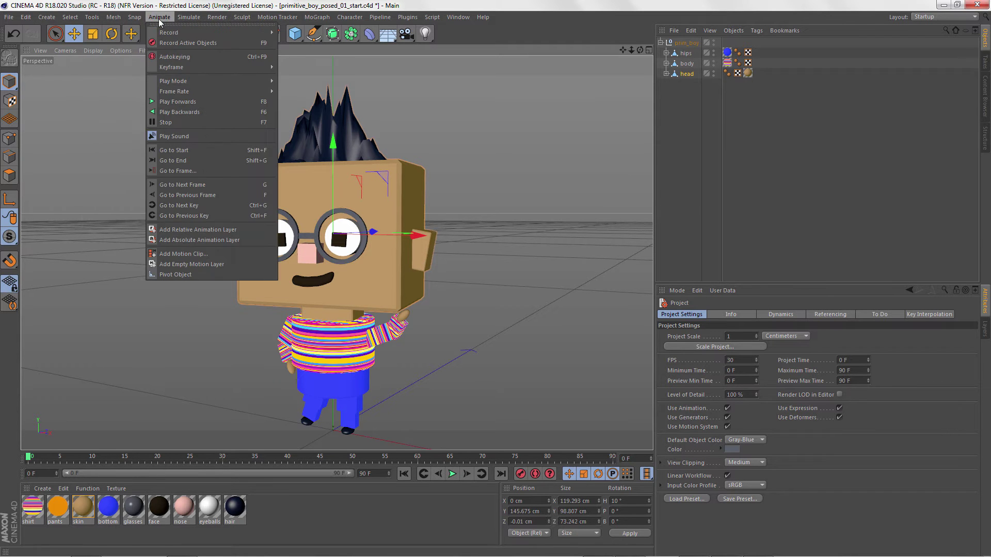
mouse_move(267, 21)
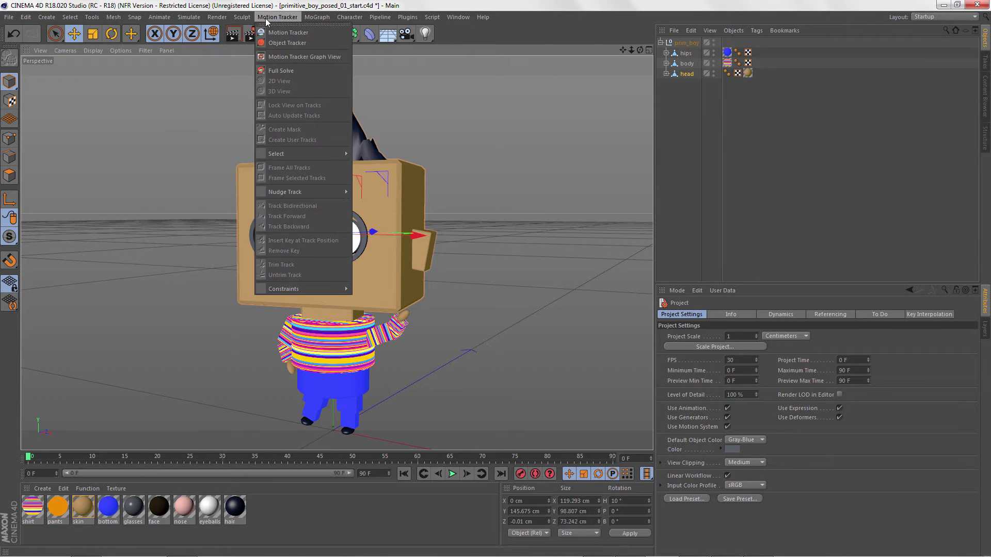
mouse_move(343, 20)
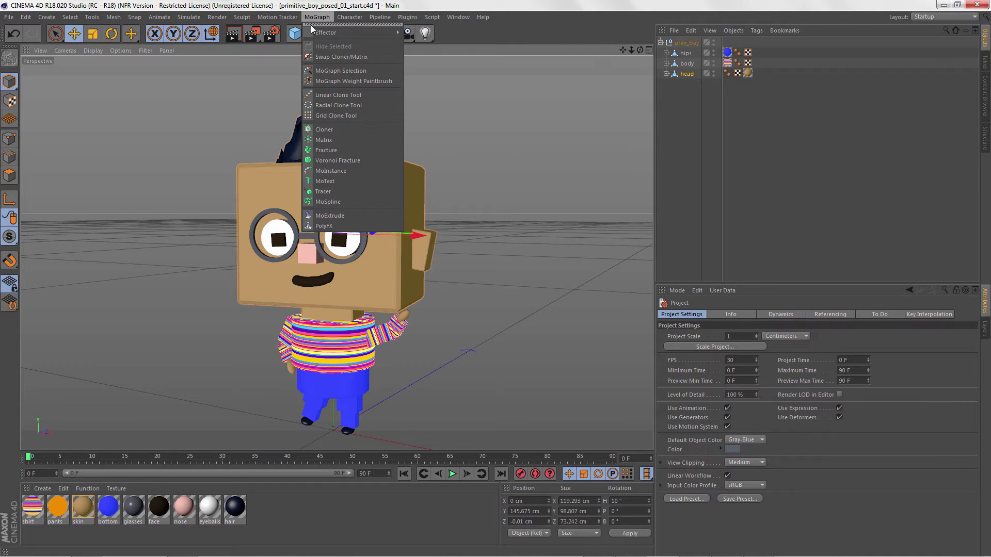
left_click_drag(315, 25, 143, 80)
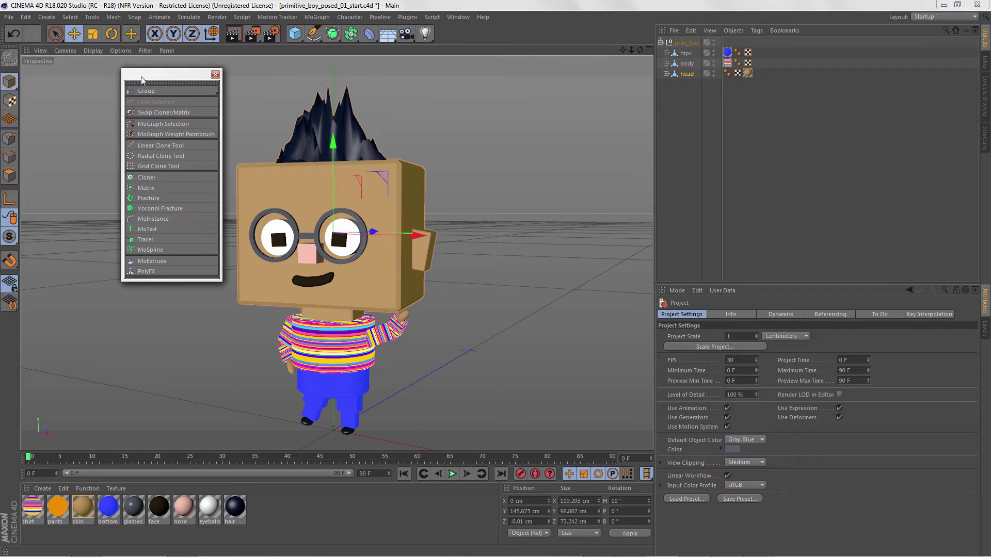
left_click(216, 75)
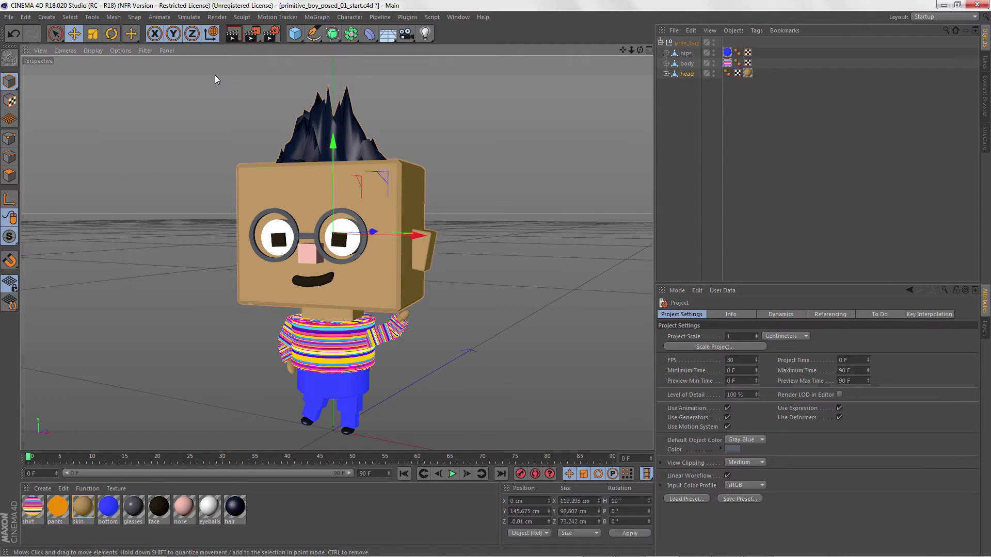
- Select the hips, zoom in, and turn on Gouraud Shading (Lines) with N~B
left_click(332, 391)
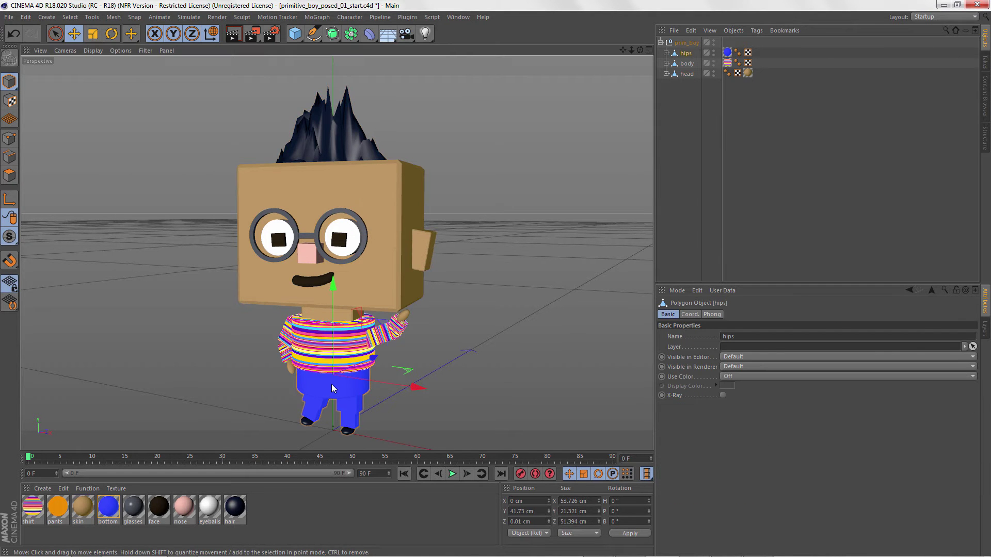
scroll(343, 271, "up", 6)
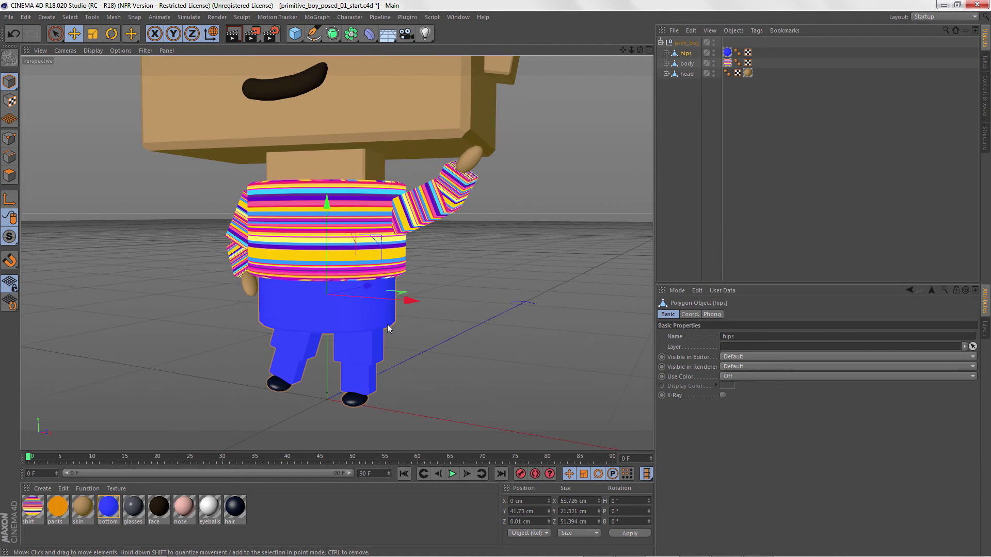
key("n")
key("b")
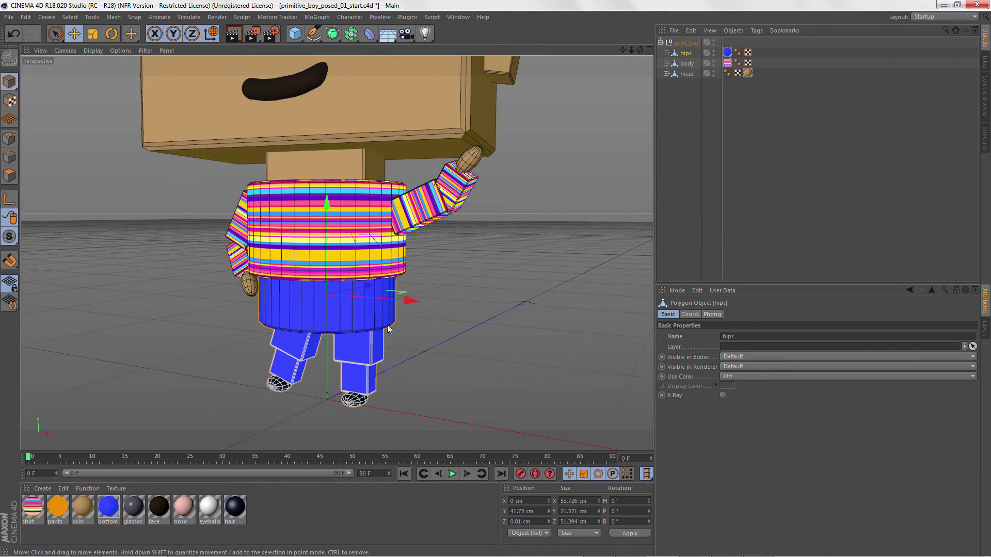
- Triangulate the hips via the Commander search, then undo it with Ctrl+Z
key("shift+c")
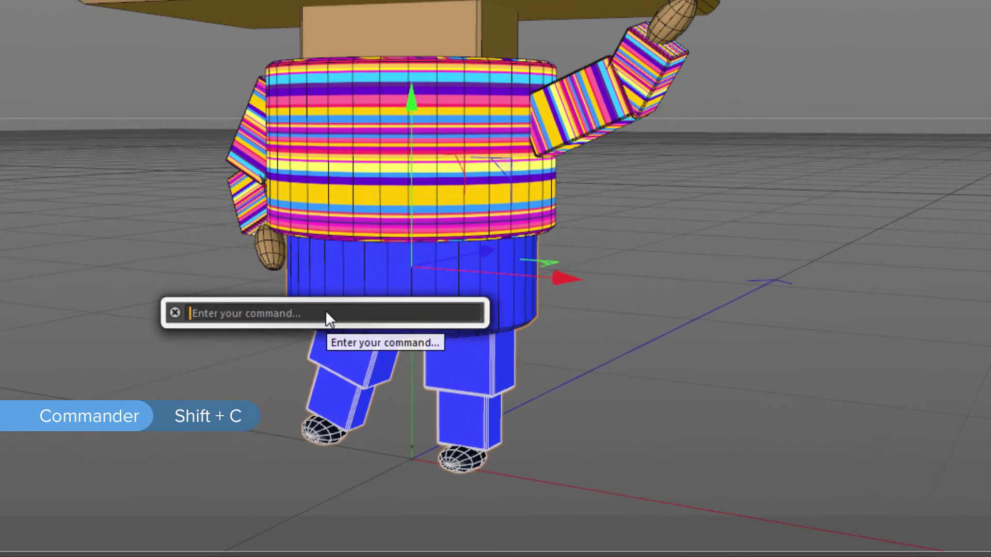
type("Triangul")
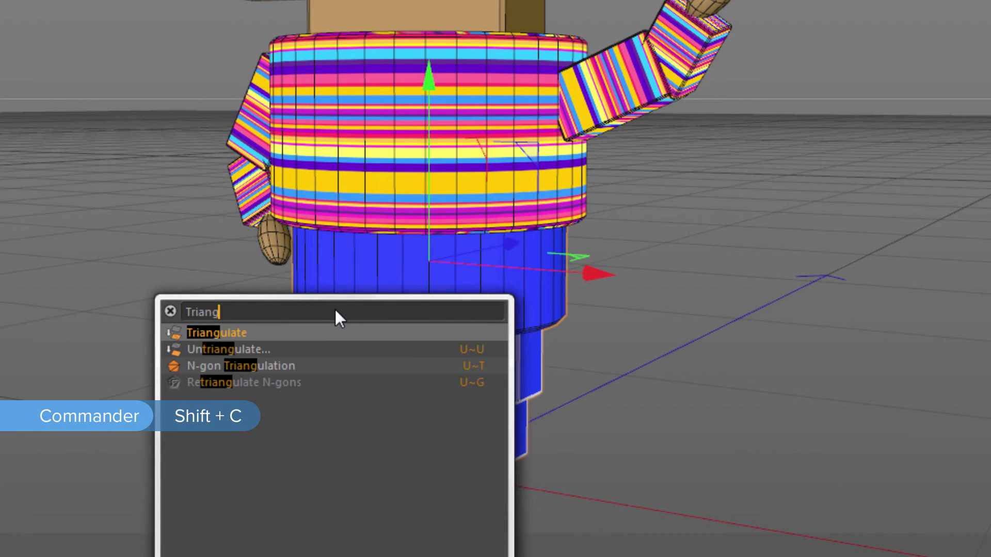
left_click(290, 334)
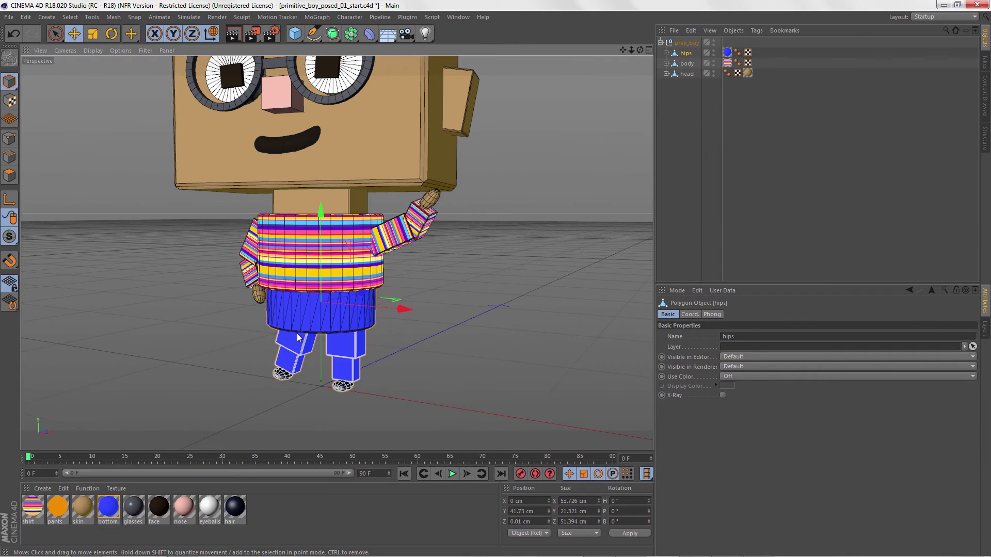
key("ctrl+z")
- Switch to Polygon mode and open, then dismiss, the hips' context menu
left_click(10, 176)
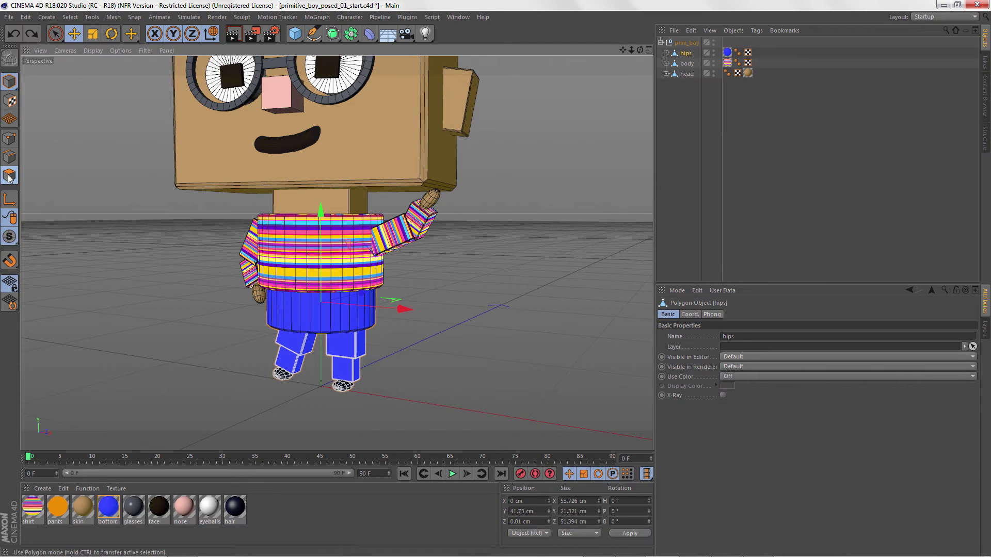
right_click(298, 309)
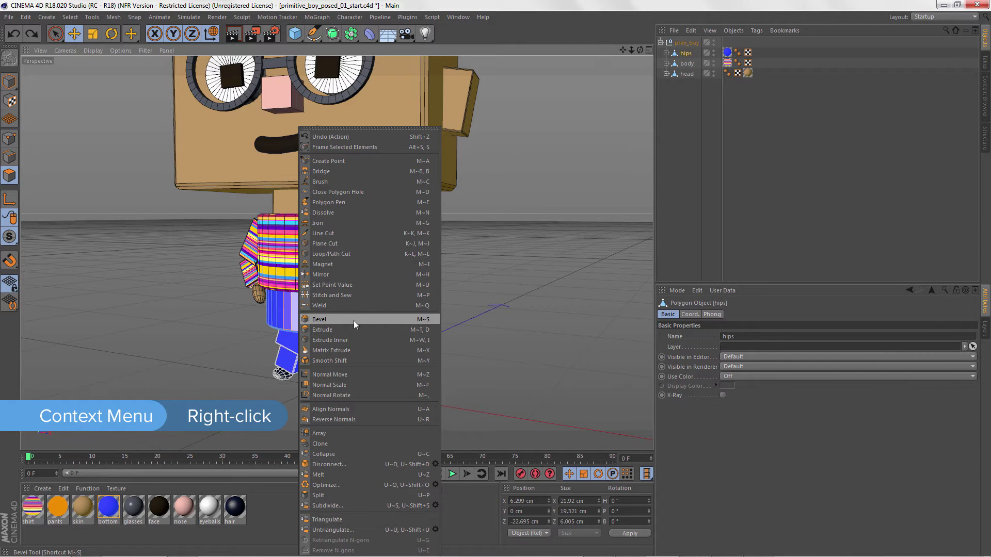
left_click(216, 347)
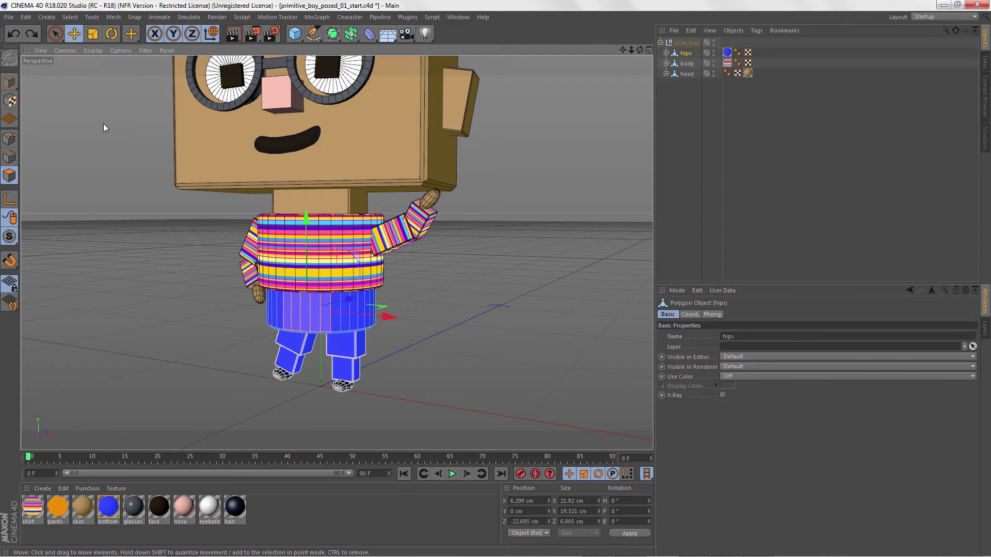
- Return to Model mode through the V pop-up's Tools & Modes submenu
key("v")
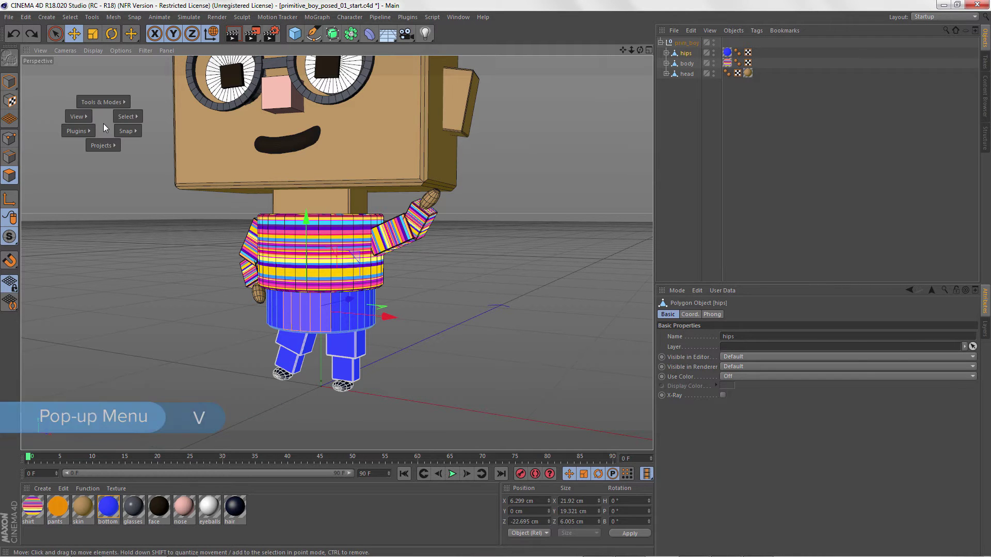
mouse_move(123, 120)
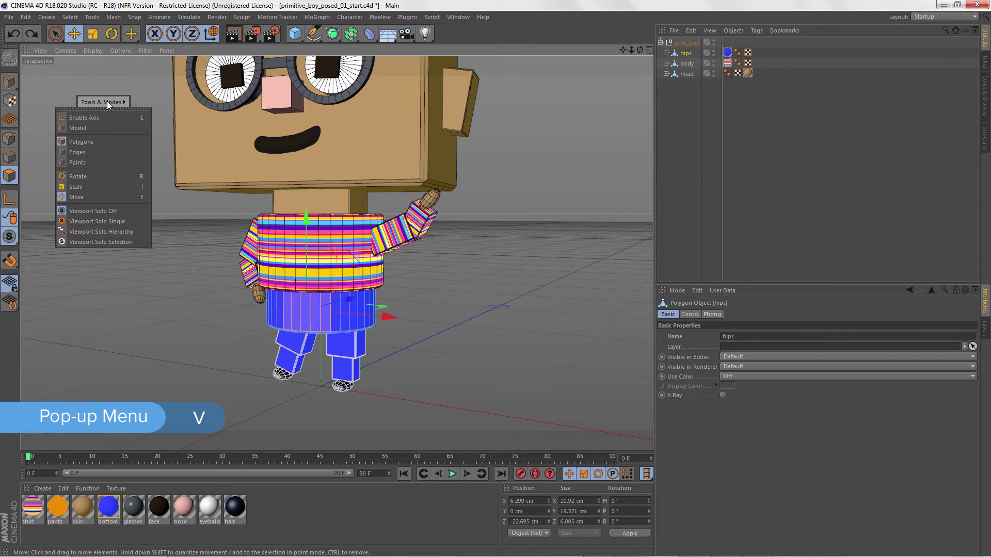
left_click(99, 130)
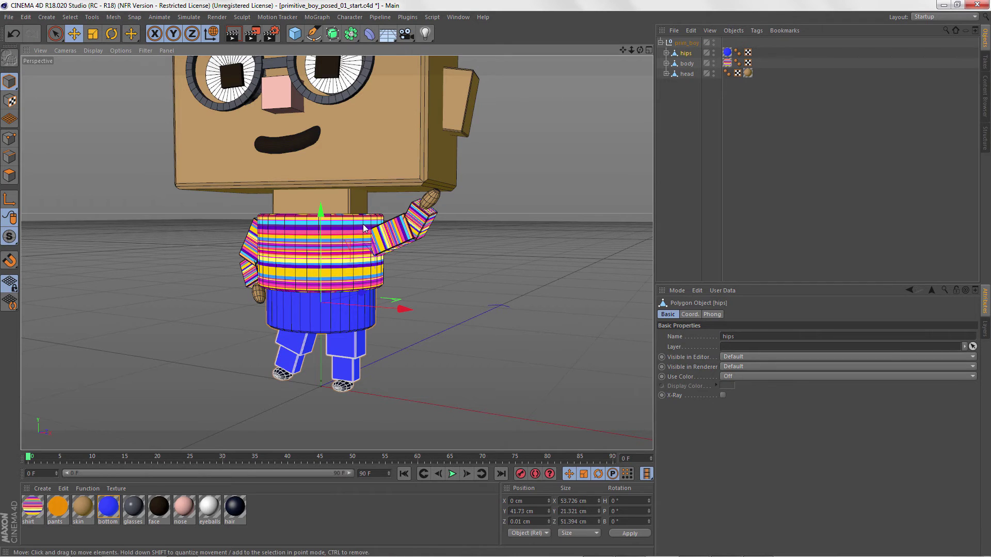
- Dolly out to frame the whole boy, then show four views and maximize and restore Top
mouse_move(483, 243)
right_mouse_down("alt")
mouse_move(444, 275)
mouse_move(431, 320)
mouse_move(388, 353)
mouse_move(466, 252)
right_mouse_up("alt")
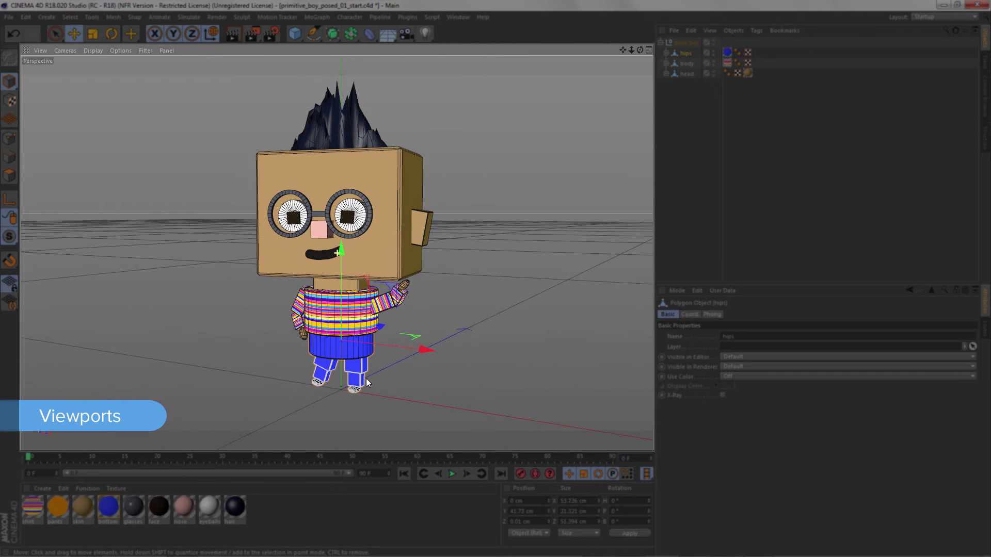
left_click(649, 51)
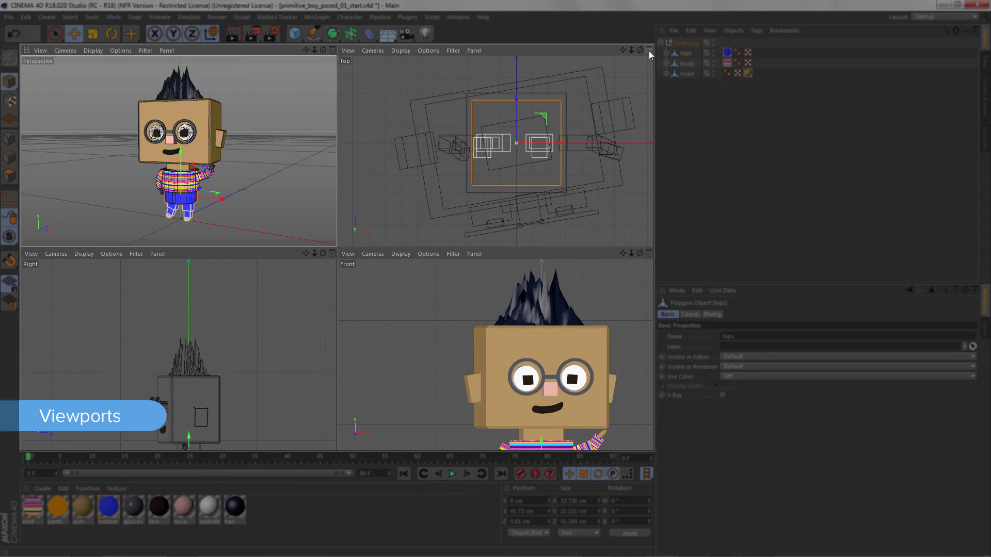
left_click(648, 51)
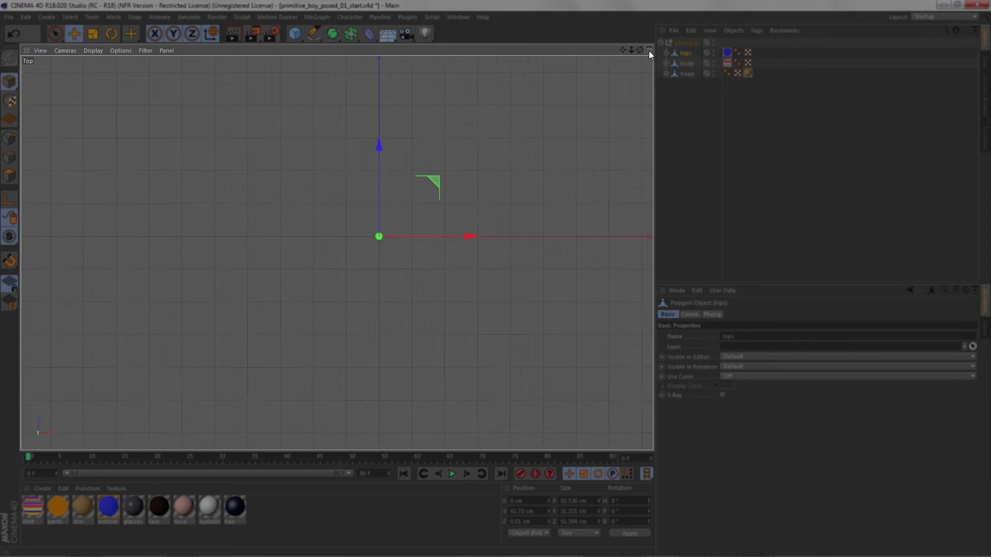
left_click(649, 50)
- Maximize and pan the Front view, restore, then maximize Right and finally Perspective
left_click(648, 253)
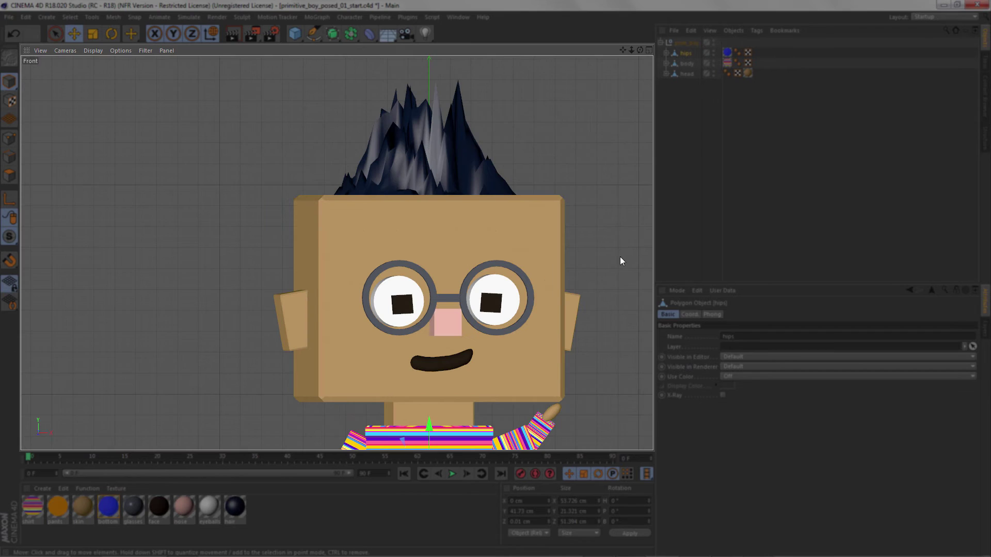
middle_click_drag(546, 258, 491, 218, "alt")
left_click(648, 50)
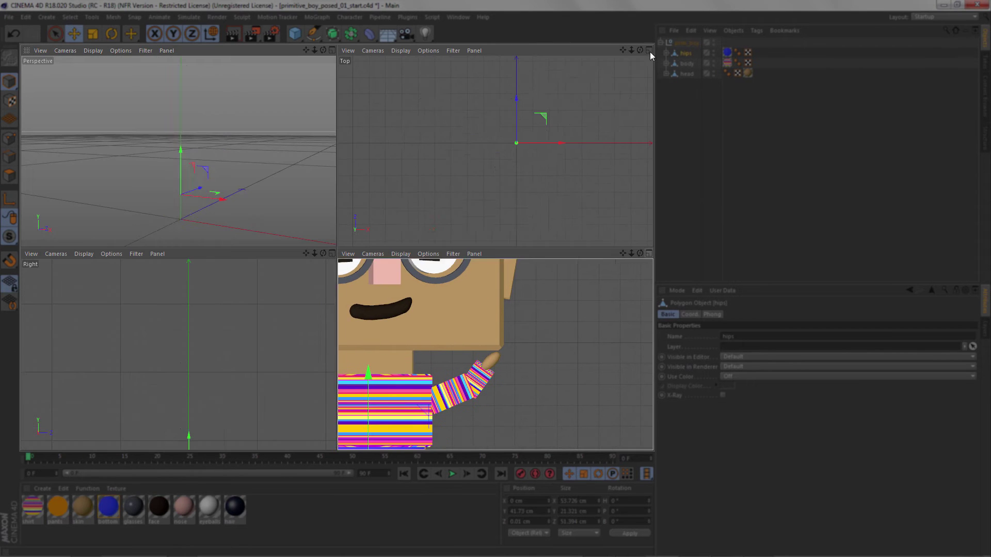
middle_click(280, 316)
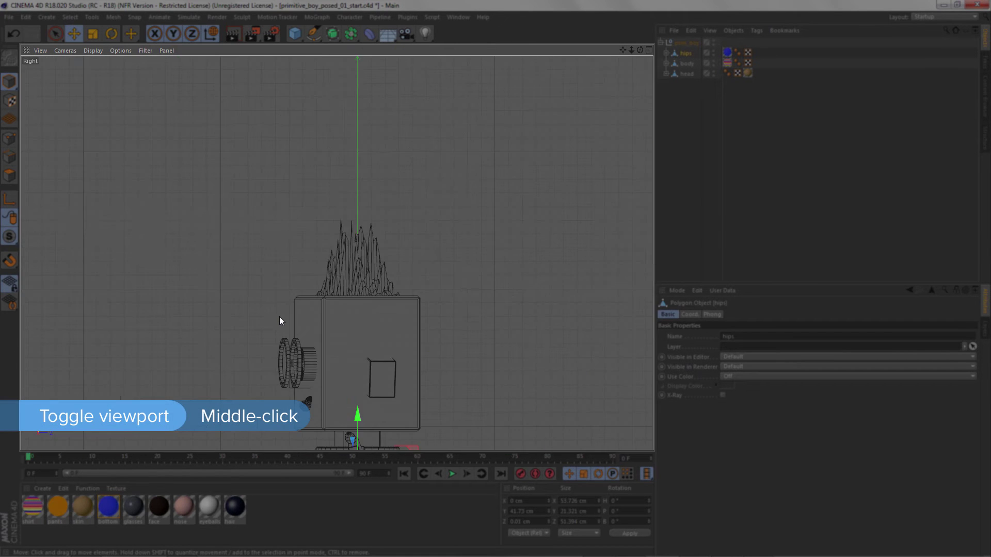
middle_click(280, 317)
middle_click(267, 114)
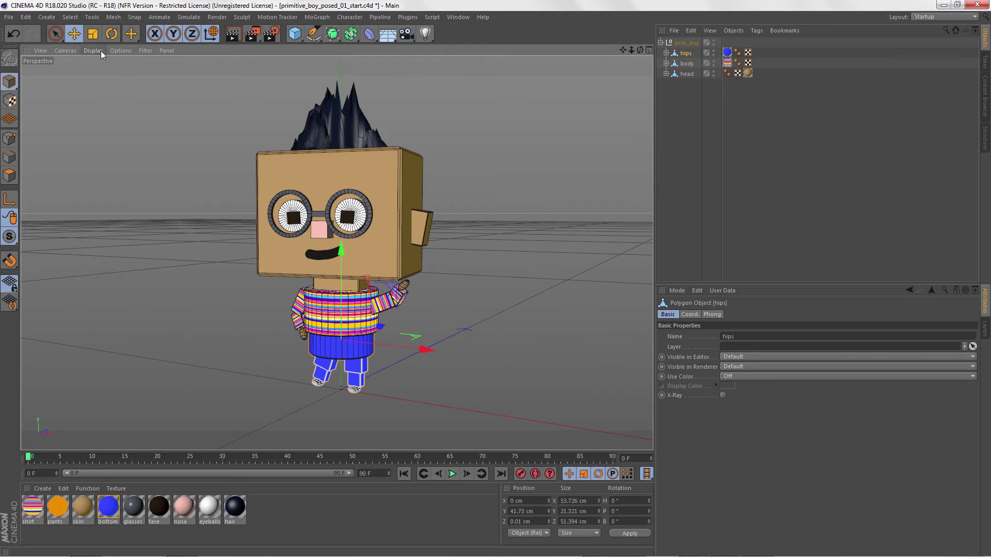
left_click(101, 51)
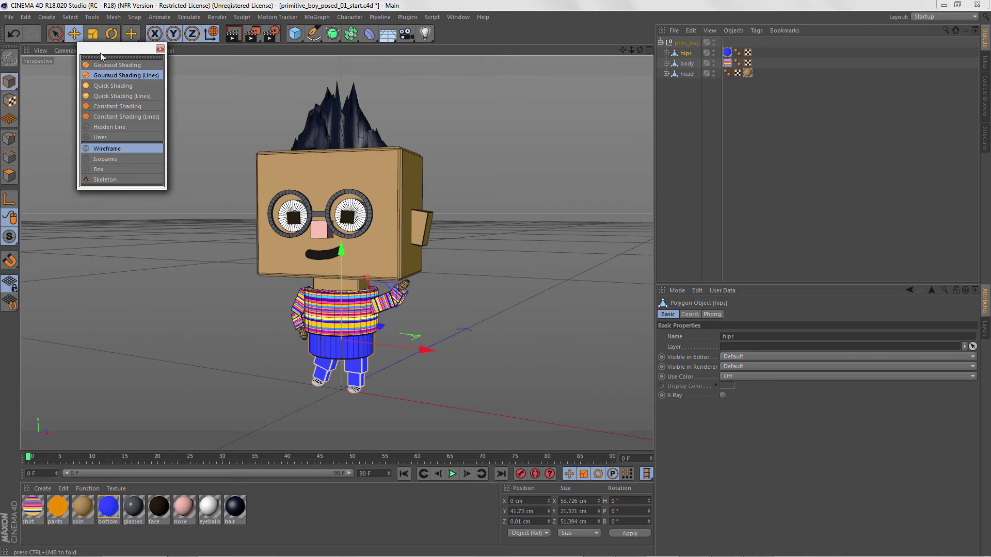
left_click_drag(100, 57, 88, 124)
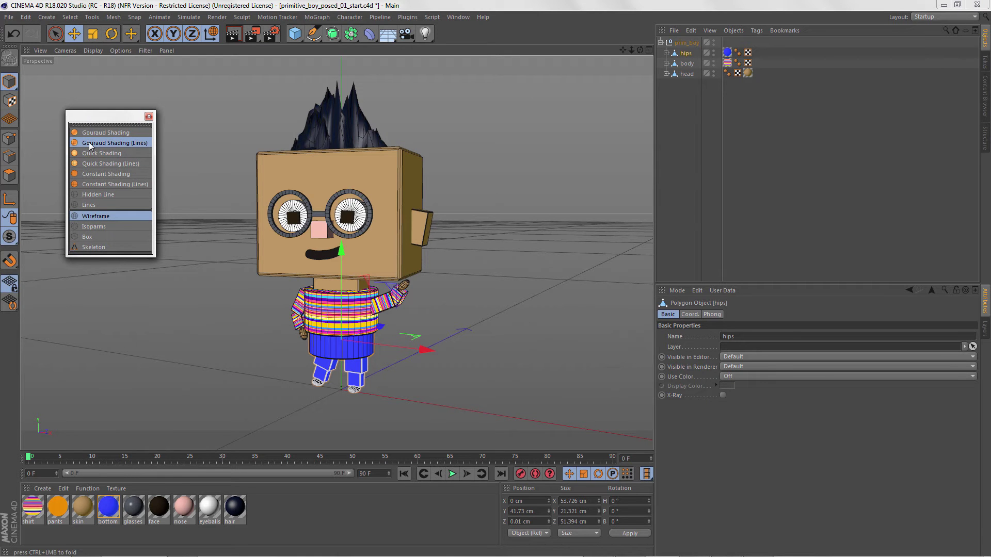
left_click(93, 184)
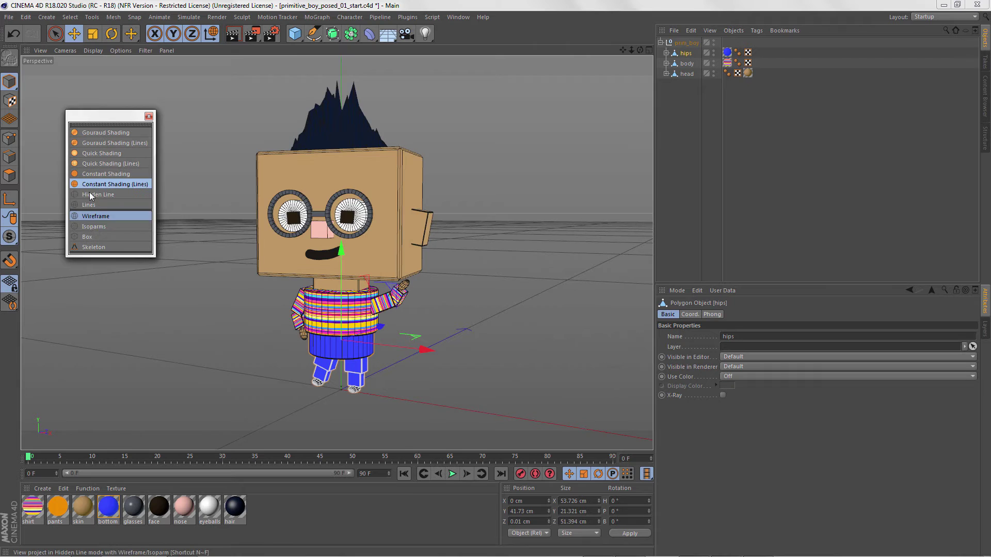
left_click(94, 195)
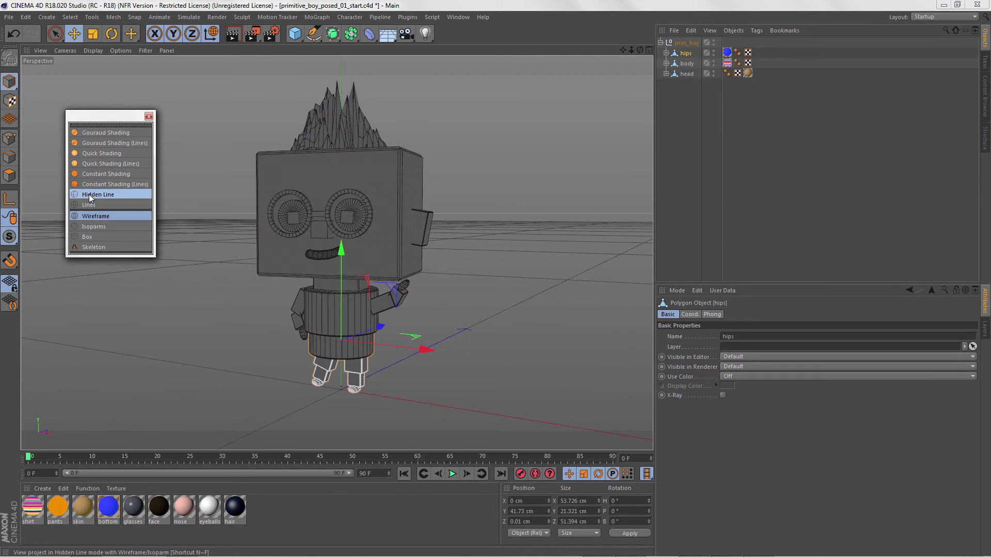
left_click(95, 230)
left_click(90, 238)
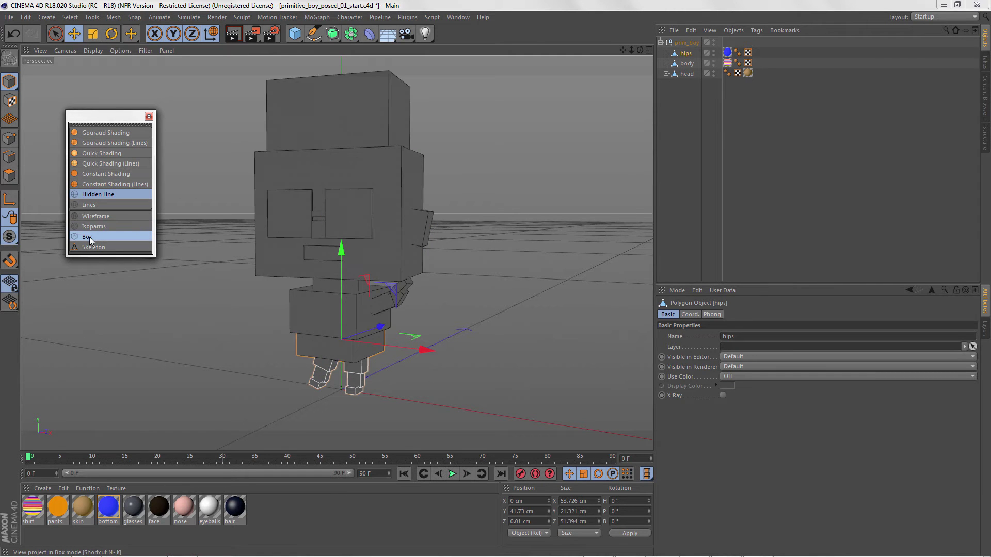
left_click(96, 143)
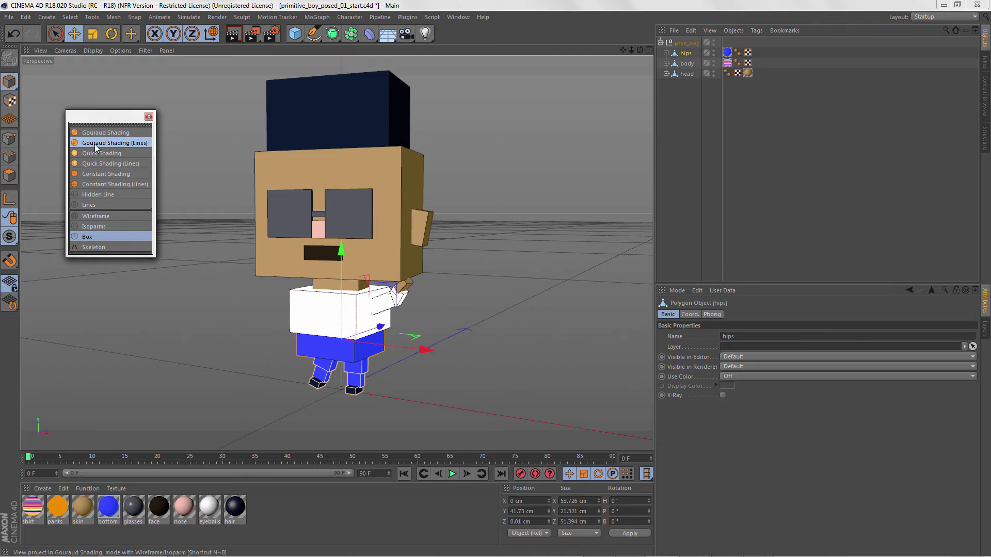
left_click(113, 217)
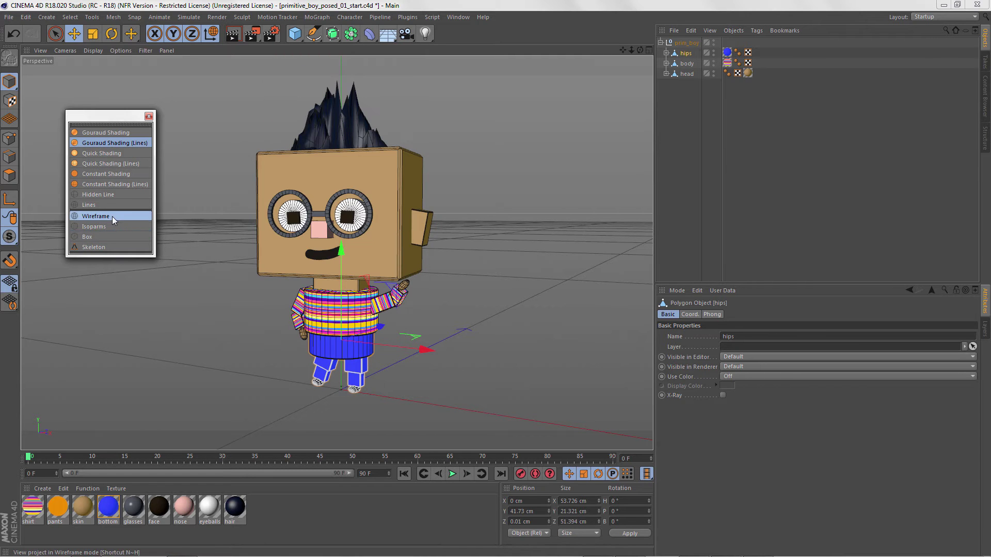
- Close the floating display palette, zoom in and deselect everything in the scene
left_click(148, 116)
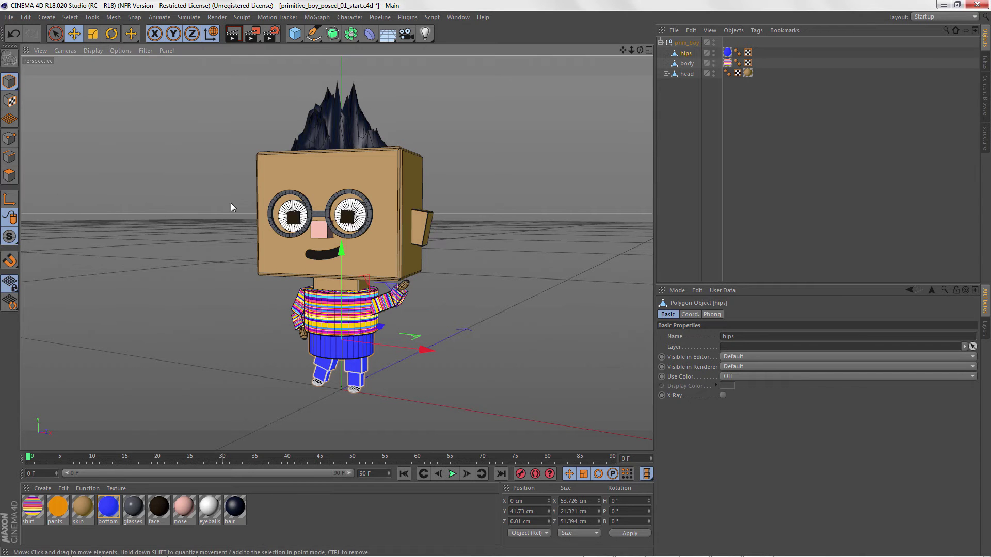
scroll(232, 209, "up", 1)
scroll(232, 210, "up", 1)
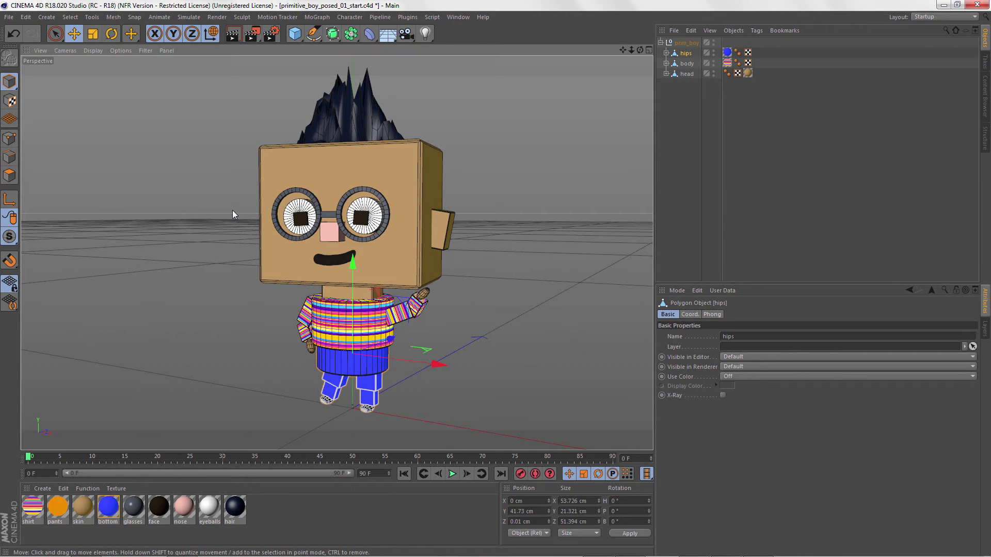
left_click(232, 210)
- Orbit, pan and dolly the Perspective camera to frame the boy large in view
left_click_drag(209, 268, 237, 265, "alt")
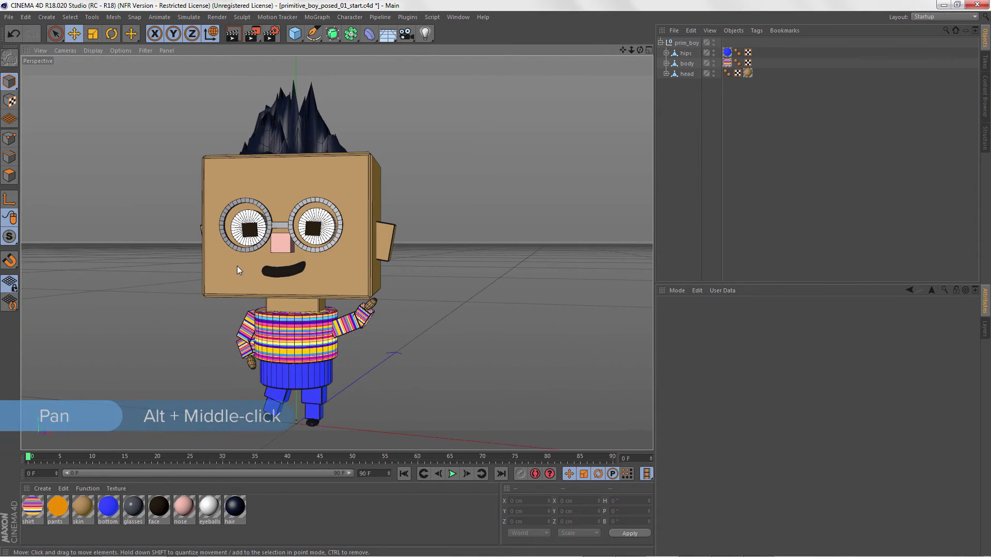
middle_click_drag(237, 265, 276, 258, "alt")
right_click_drag(289, 258, 427, 298, "alt")
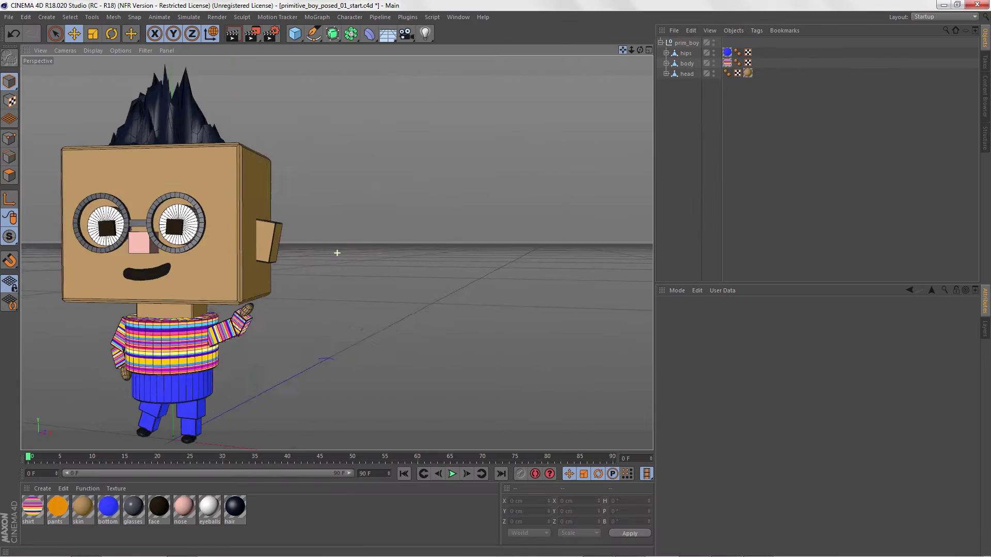
mouse_move(631, 50)
left_mouse_down()
mouse_move(619, 51)
mouse_move(691, 50)
mouse_move(635, 51)
left_mouse_up()
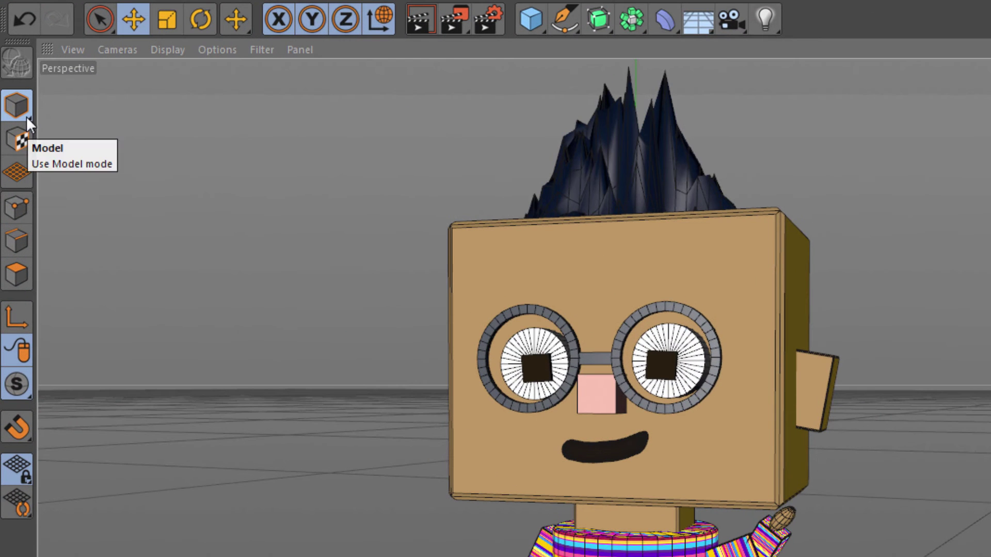
- Keep the editor in Model mode, switch to Scale and select the boy's body
left_click(14, 88)
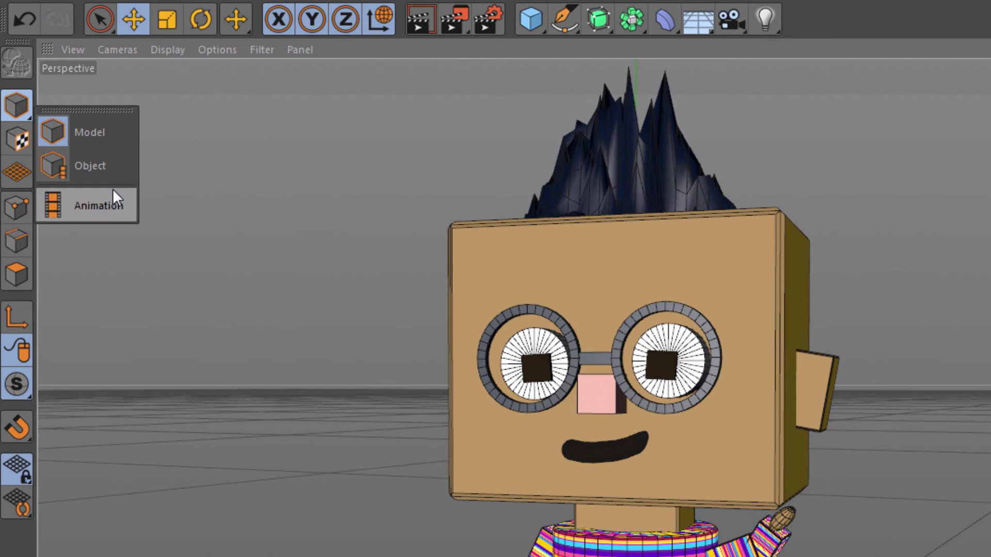
left_click(119, 134)
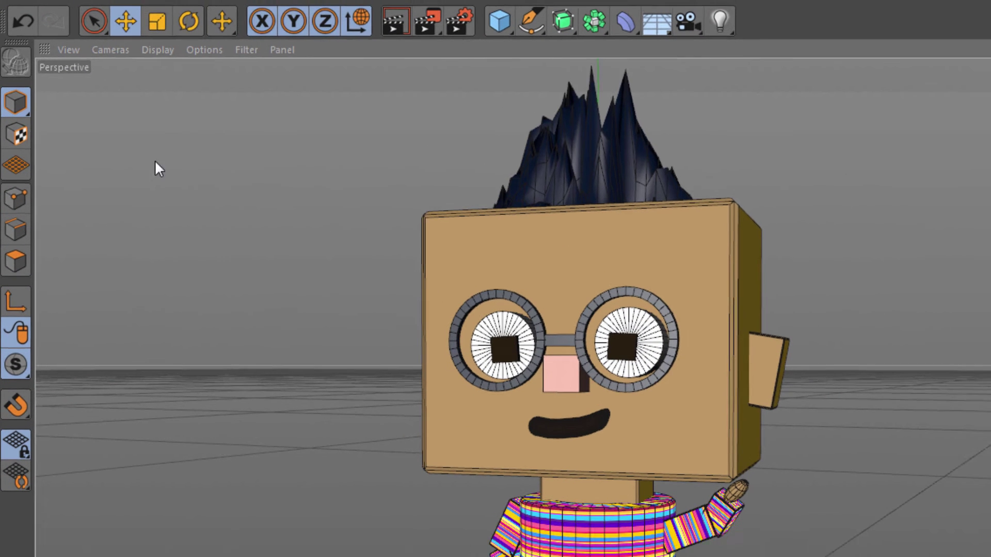
key("t")
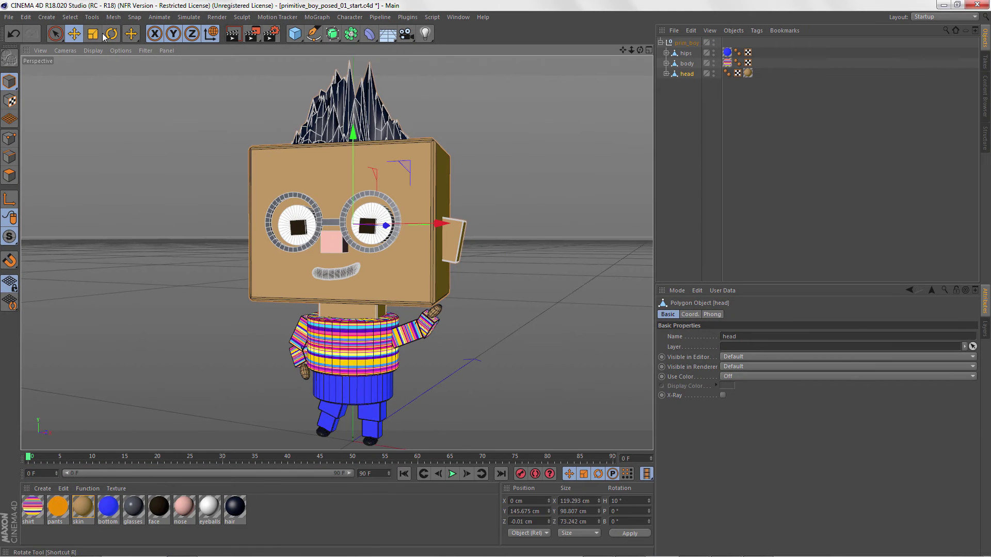
left_click(333, 358)
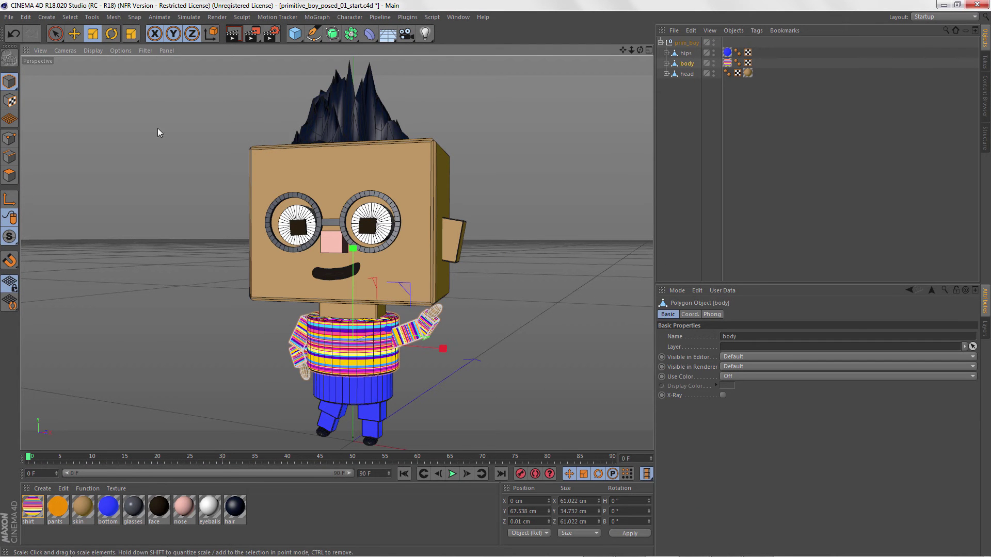
- Switch to Rotate and select the boy's right thigh, ear and head in turn
key("r")
left_click(333, 417)
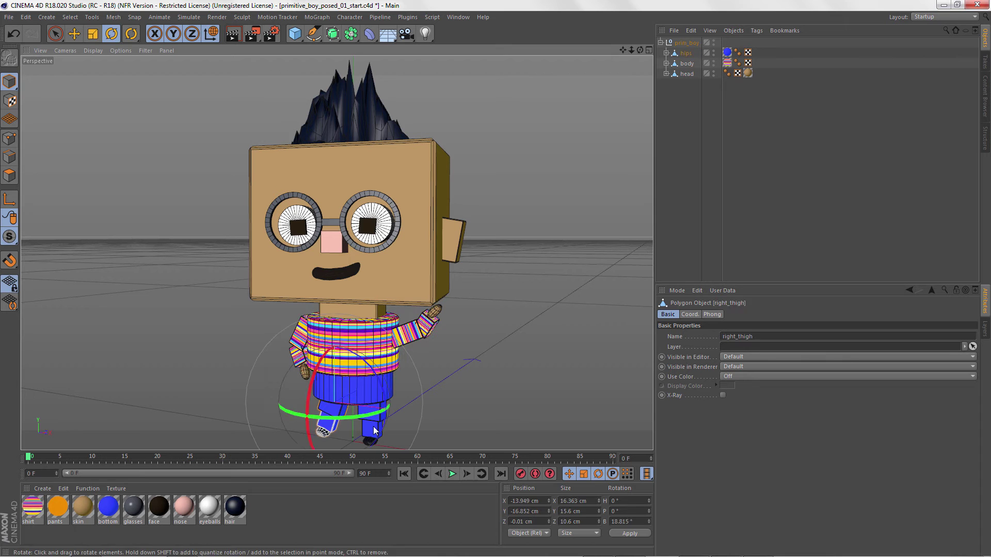
left_click(448, 236)
left_click(335, 176)
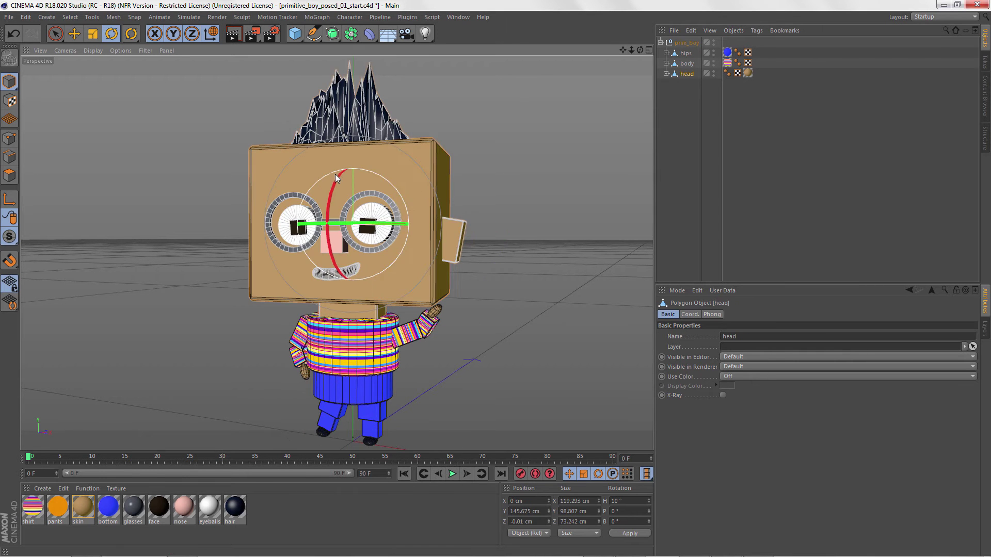
left_click(134, 123)
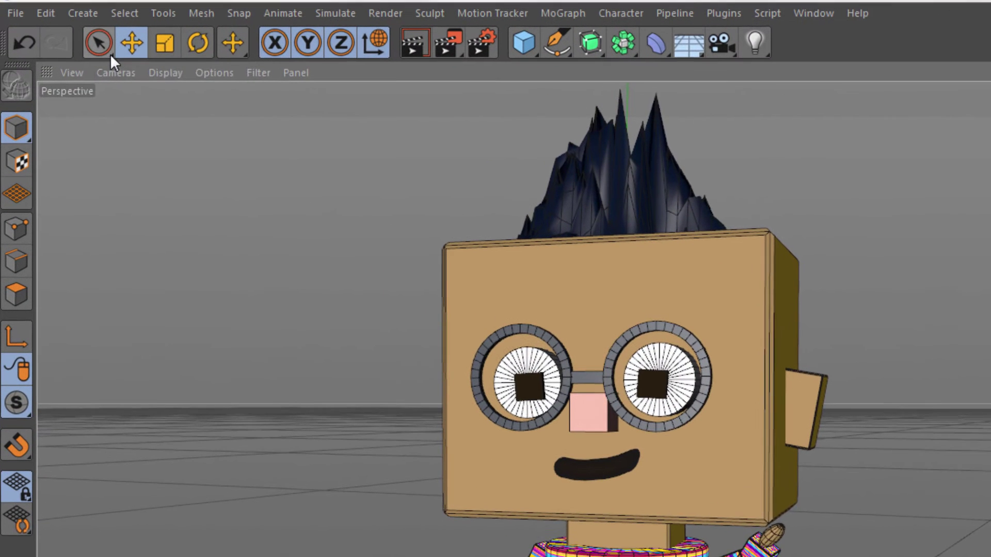
left_click(61, 40)
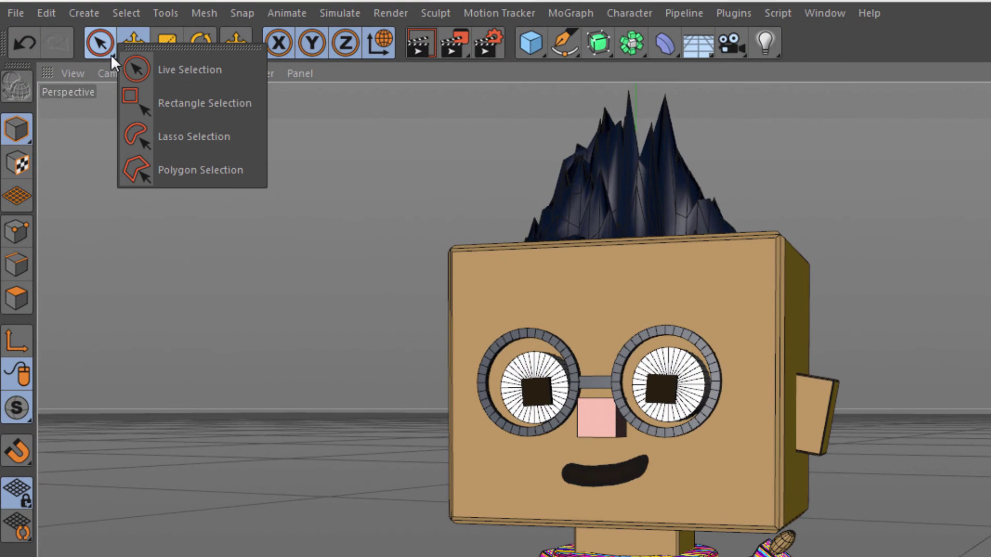
left_click(252, 104)
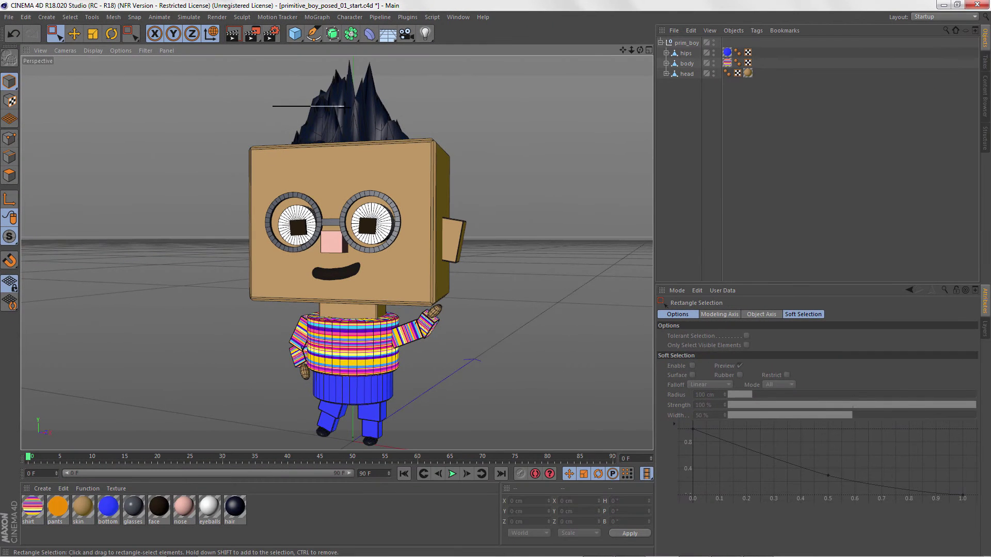
left_click_drag(344, 106, 355, 126)
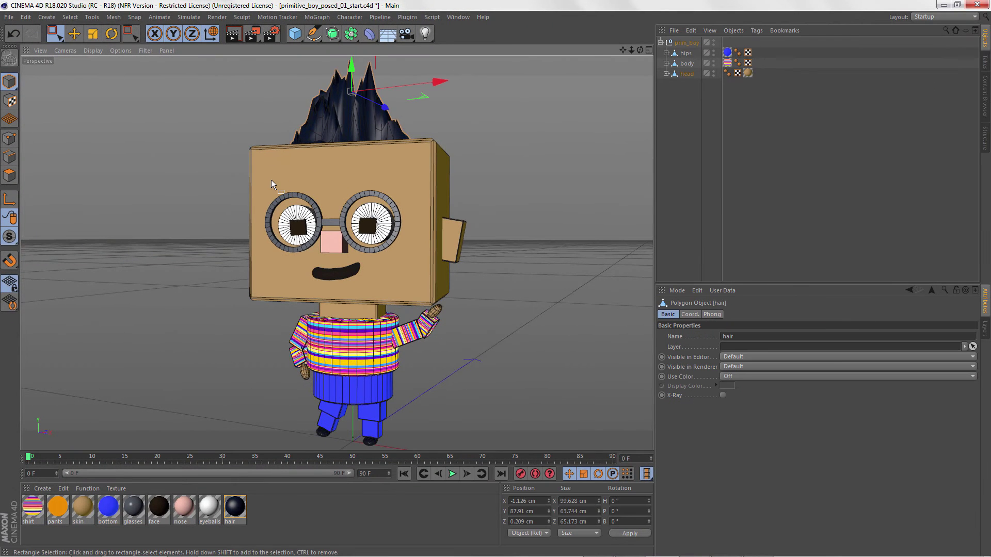
left_click_drag(271, 180, 412, 264)
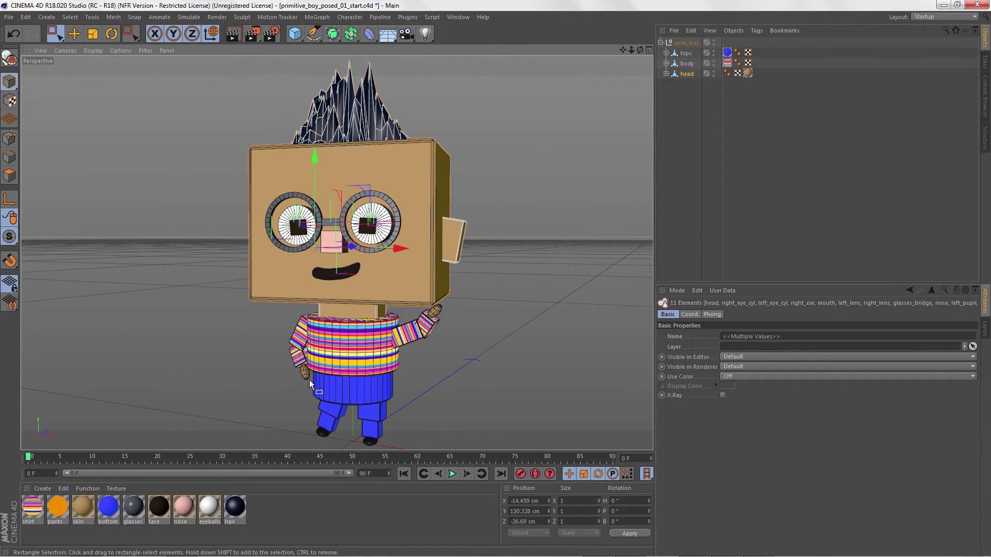
left_click_drag(310, 384, 395, 429)
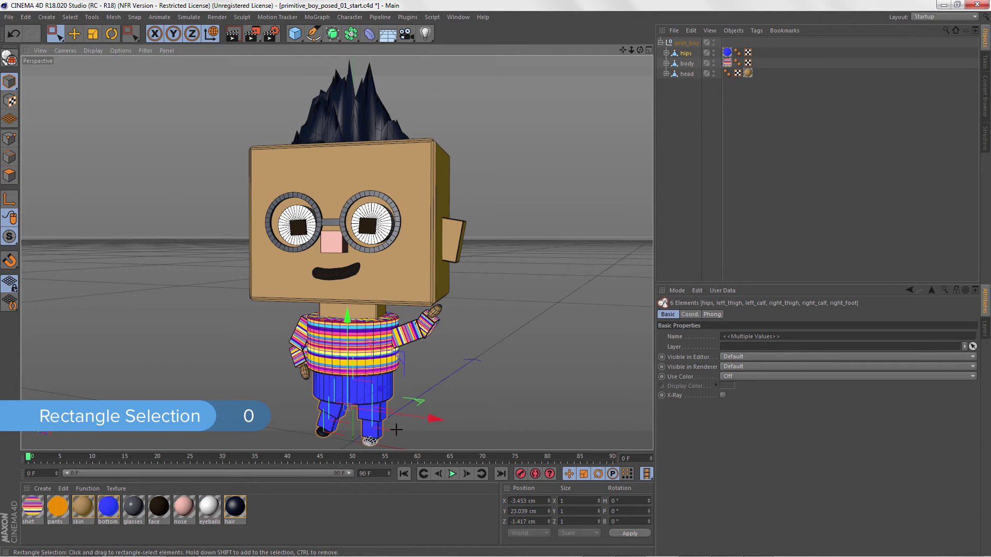
left_click(405, 339)
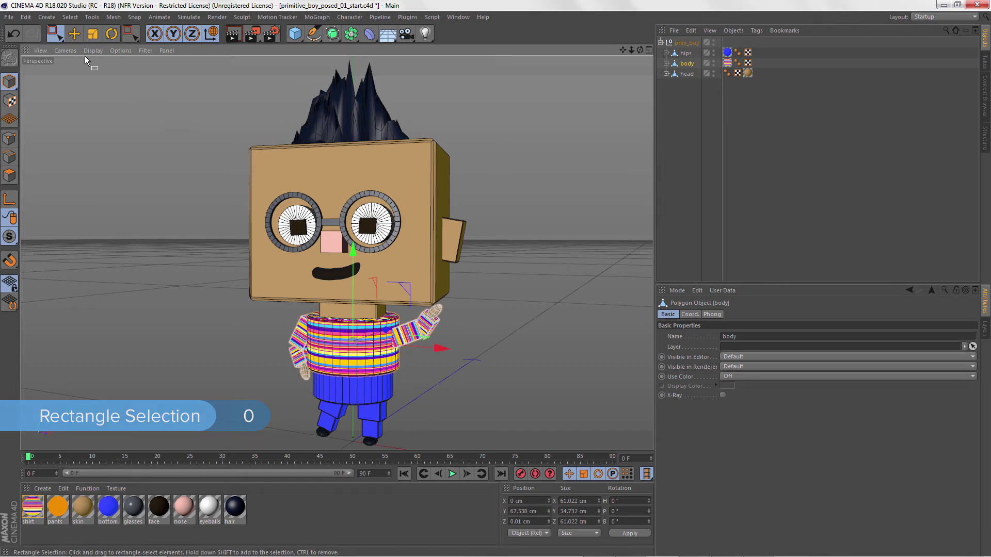
left_click(61, 39)
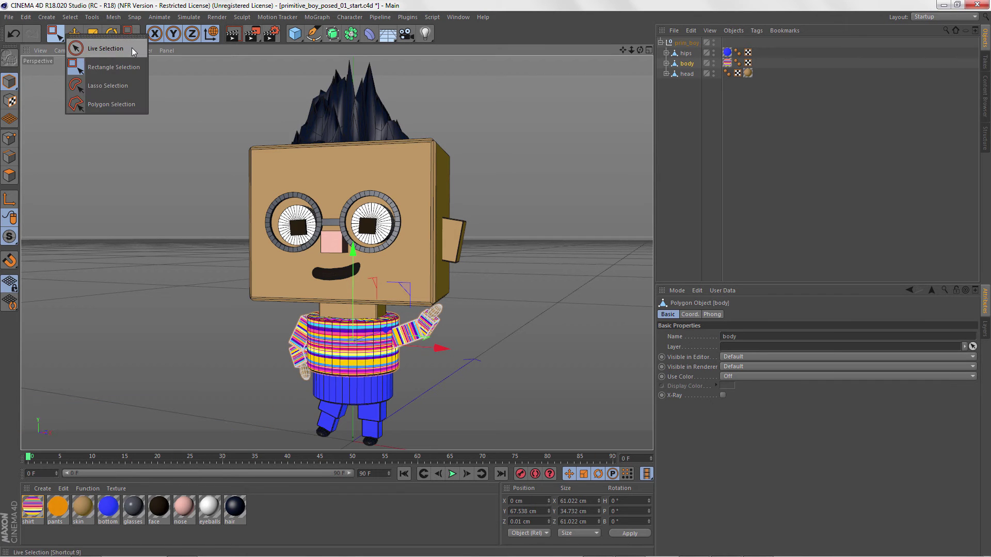
left_click(132, 48)
left_click(340, 111)
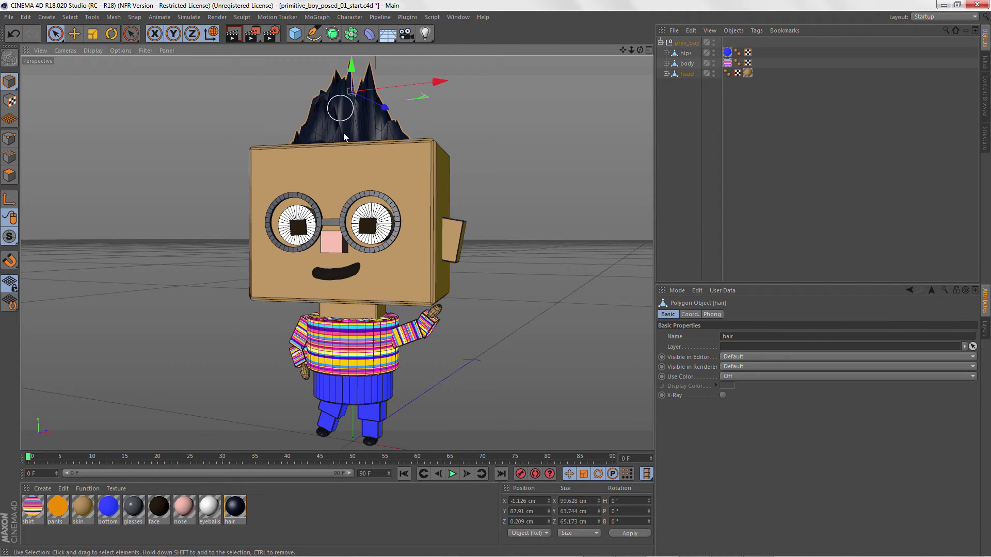
left_click(323, 177)
left_click(344, 352)
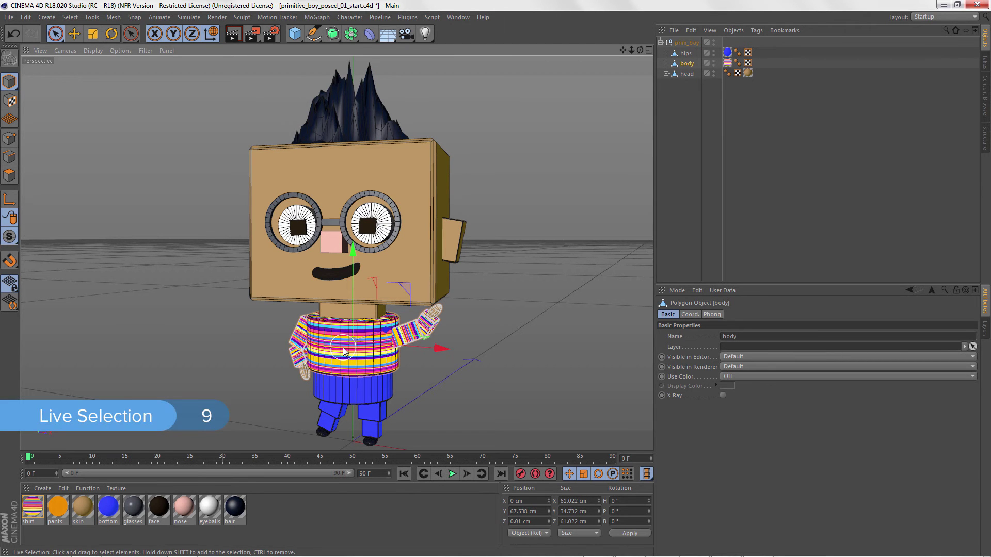
key("space")
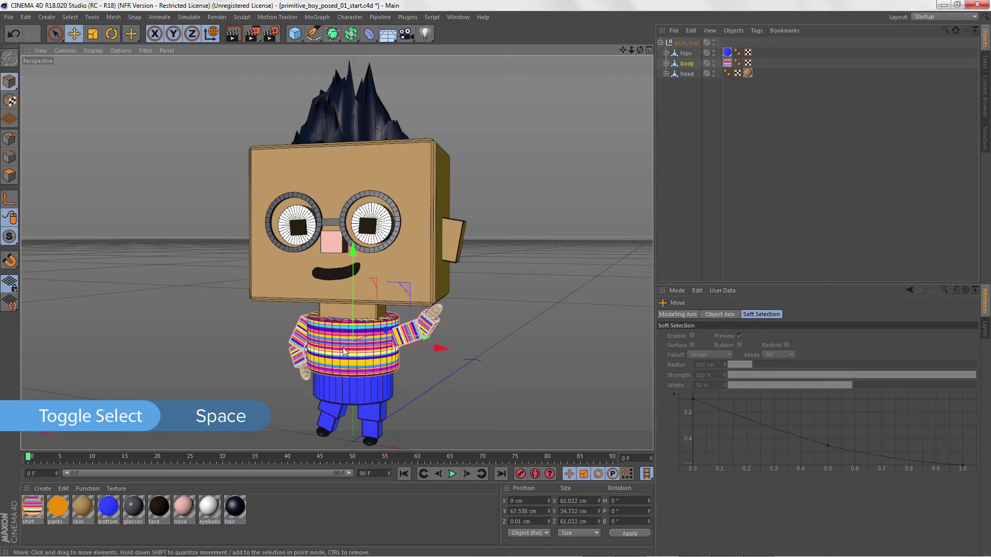
key("space")
key("space")
key("space")
key("space")
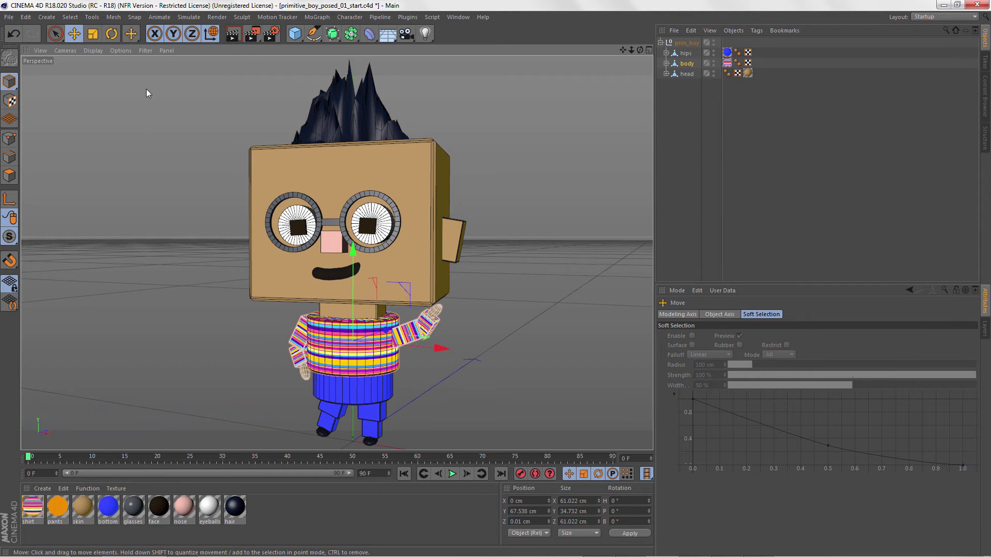
left_click(138, 39)
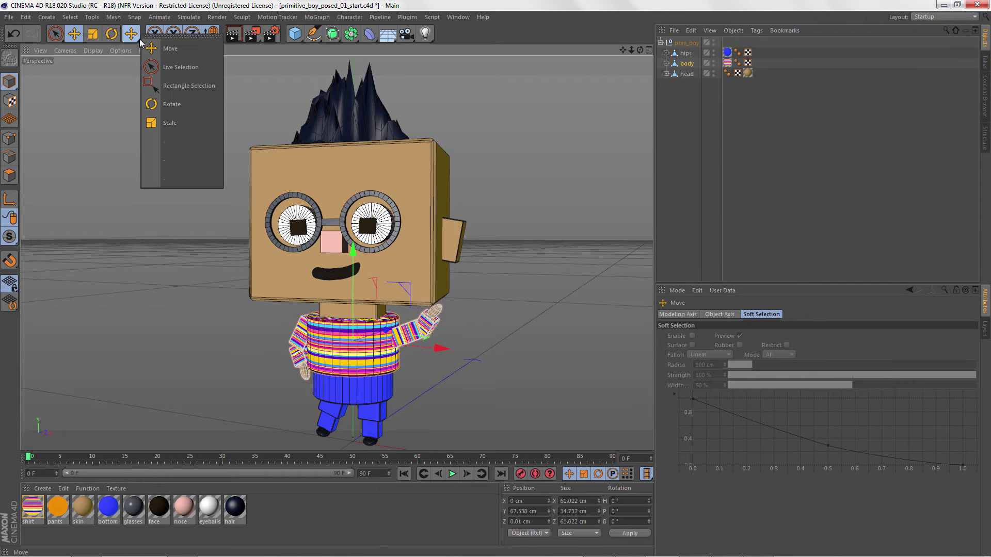
left_click(212, 70)
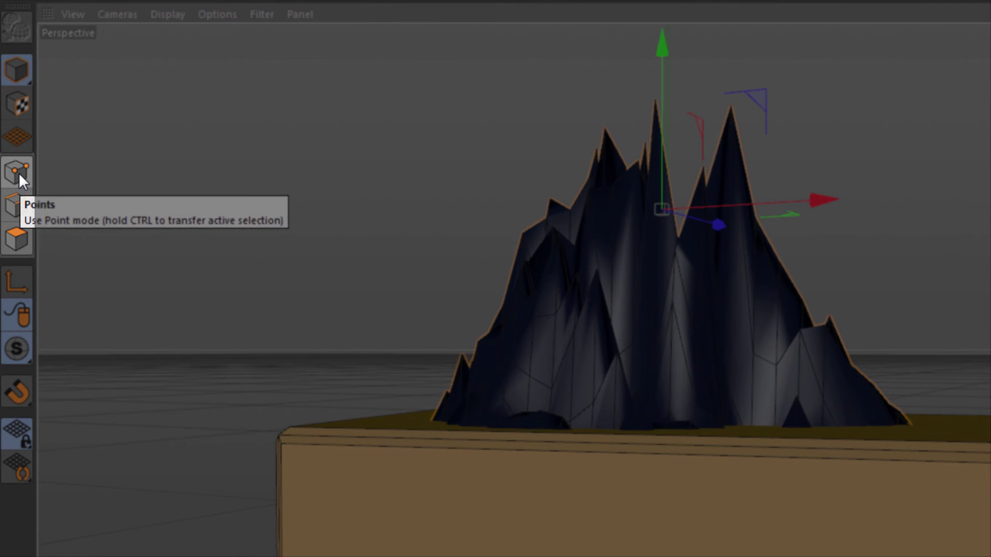
- Select hair points, a band of hair edges, and the central peak polygons in each mode
left_click(18, 172)
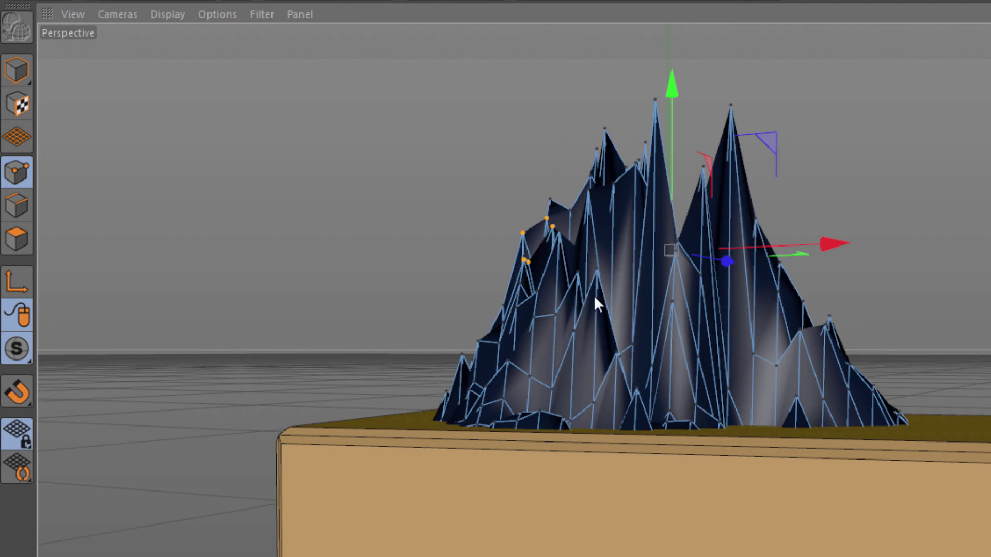
mouse_move(595, 299)
left_mouse_down("shift")
mouse_move(646, 285)
mouse_move(707, 300)
mouse_move(748, 246)
mouse_move(715, 203)
mouse_move(626, 163)
left_mouse_up("shift")
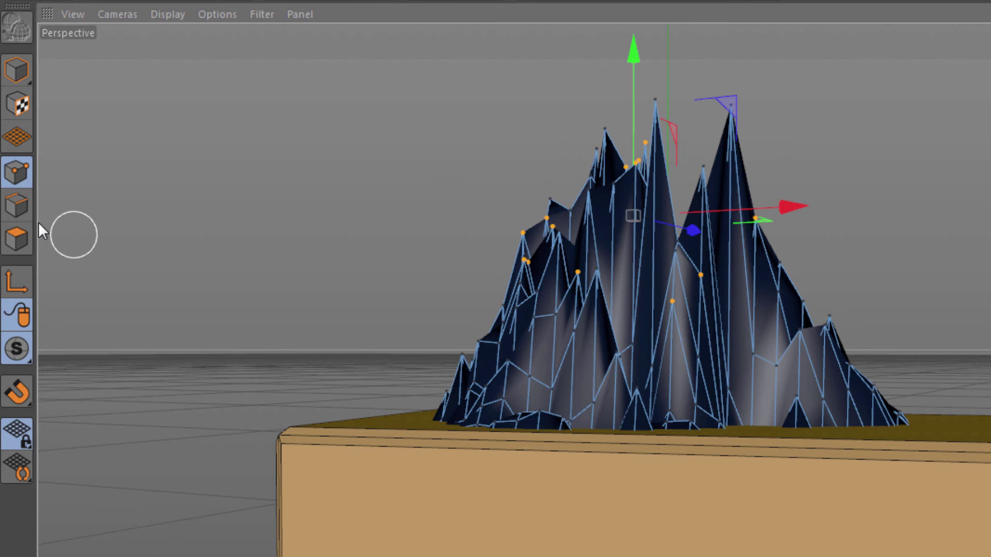
left_click(17, 206)
mouse_move(500, 309)
left_mouse_down()
mouse_move(622, 330)
mouse_move(728, 316)
left_mouse_up()
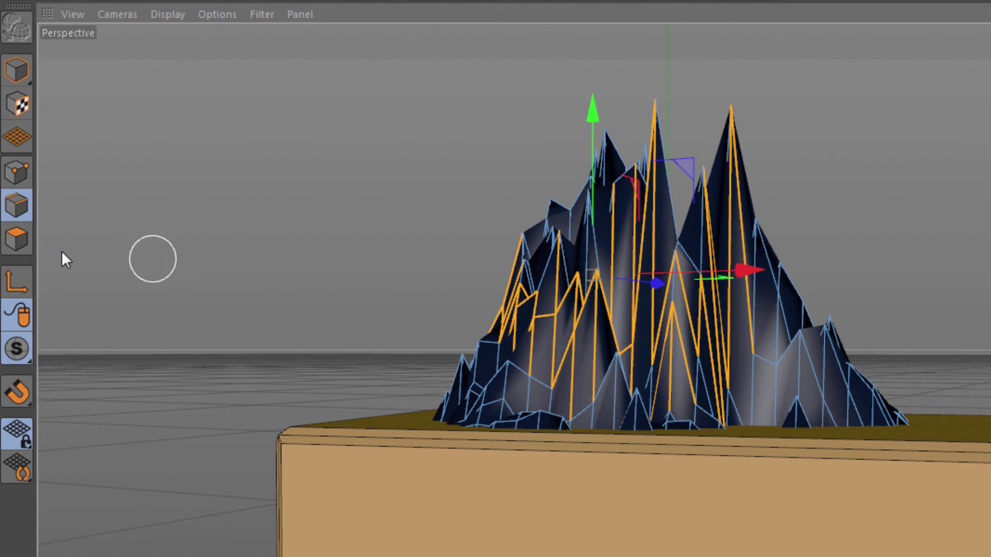
left_click(25, 241)
mouse_move(754, 293)
left_mouse_down()
mouse_move(616, 298)
mouse_move(588, 269)
left_mouse_up()
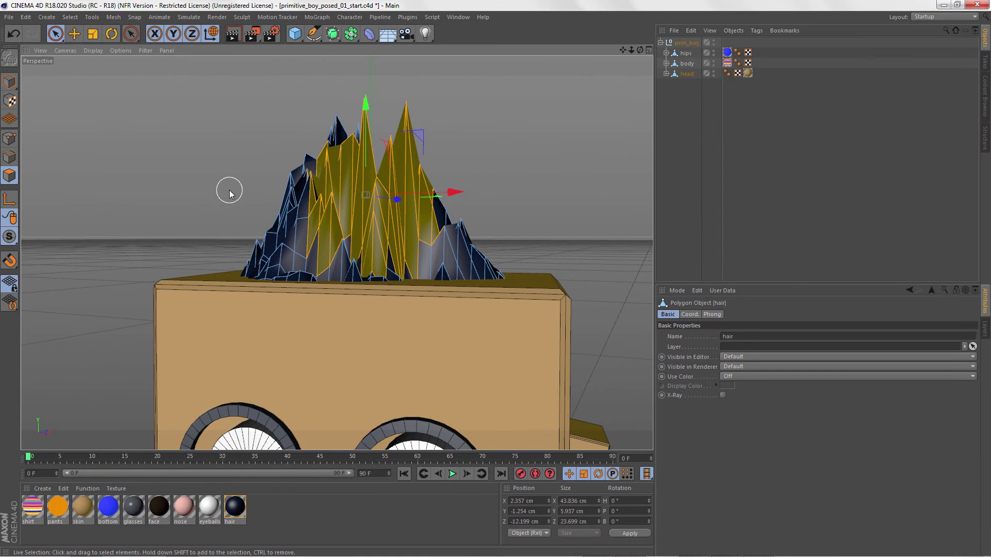
- Cycle through Points, Edges and Polygons modes with Enter, ending in polygon mode
key("Return")
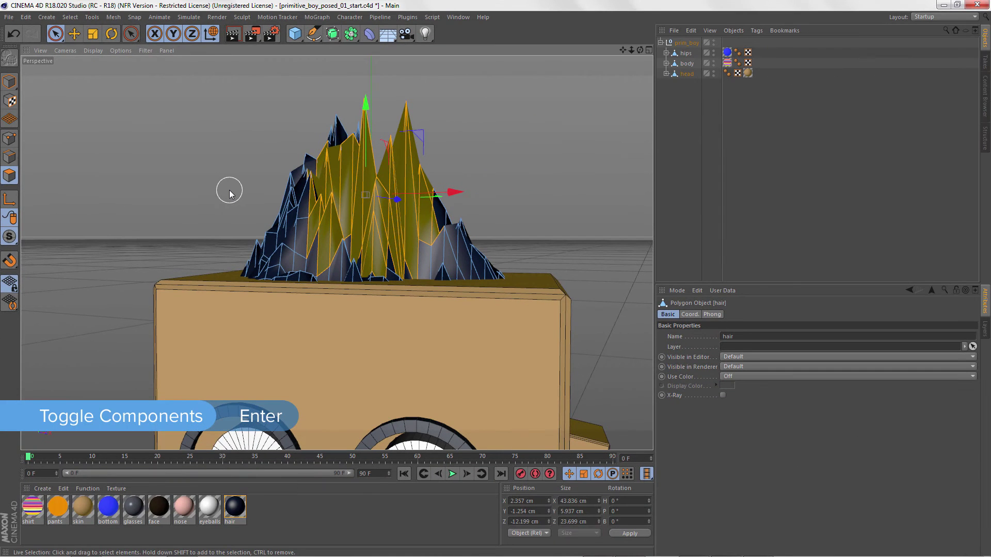
key("Return")
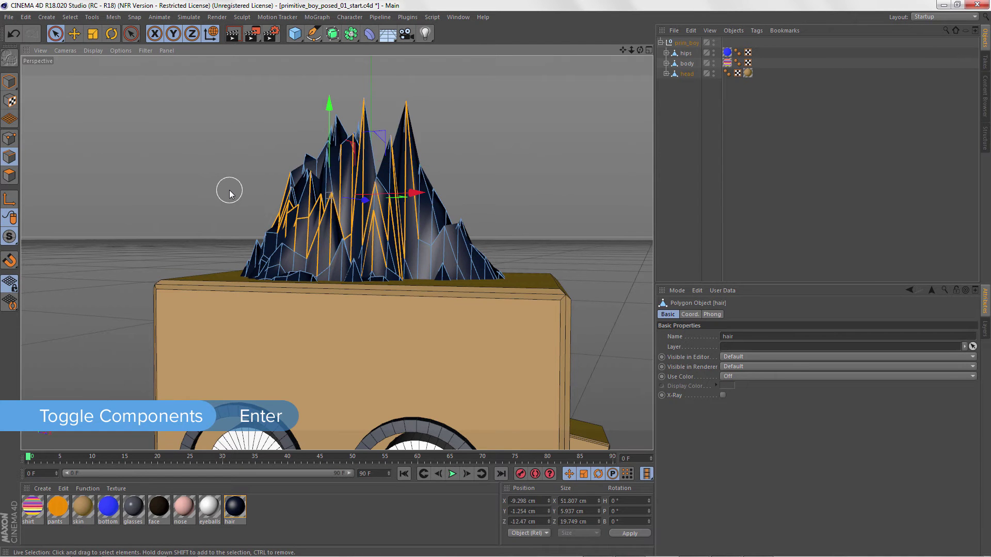
key("Return")
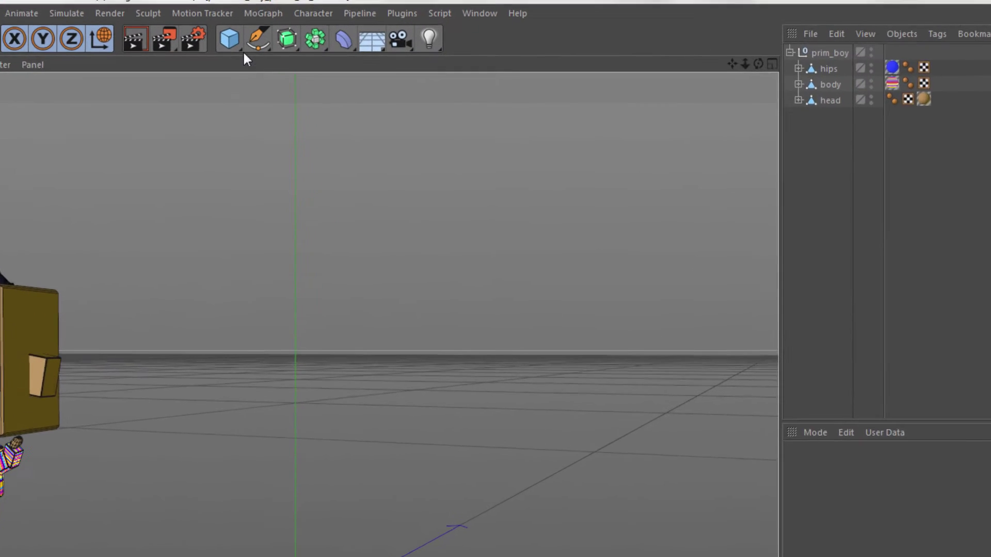
- Add a Figure and a Landscape to the scene from a floating primitives palette
left_click(301, 39)
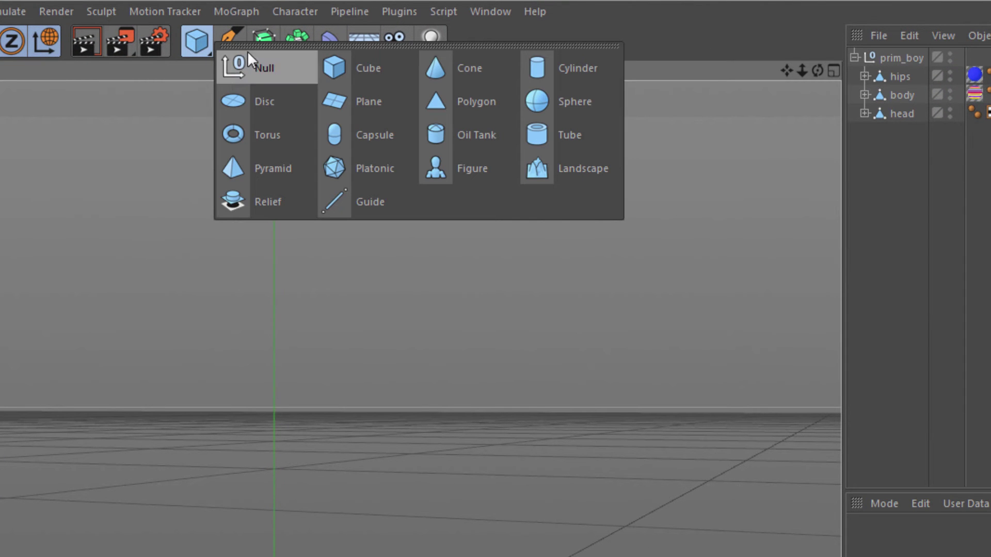
left_click_drag(252, 47, 641, 110)
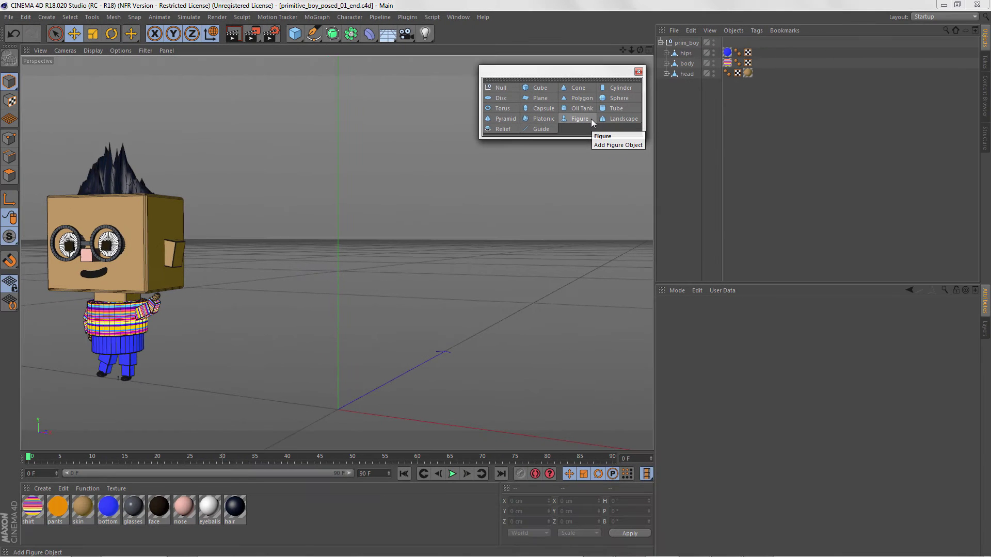
left_click(664, 159)
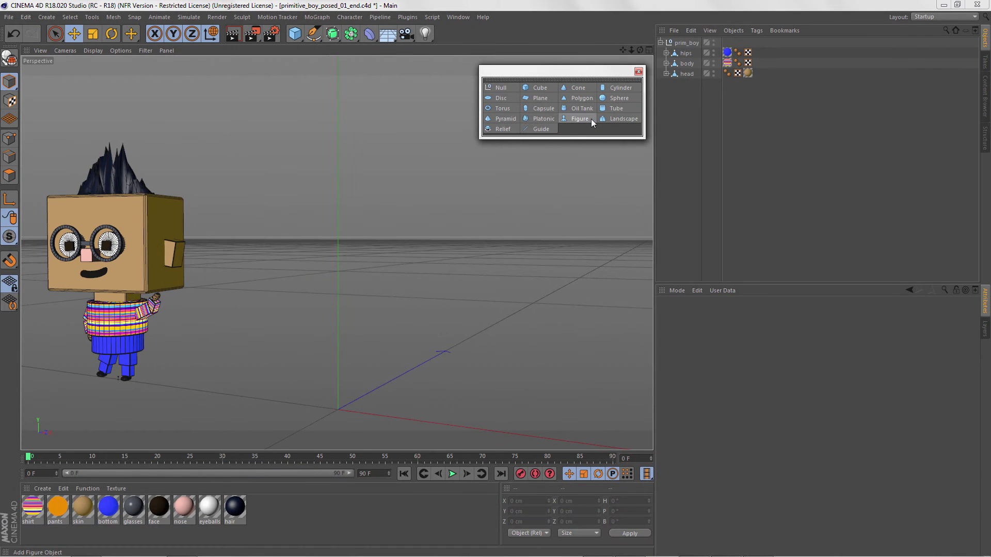
left_click(622, 118)
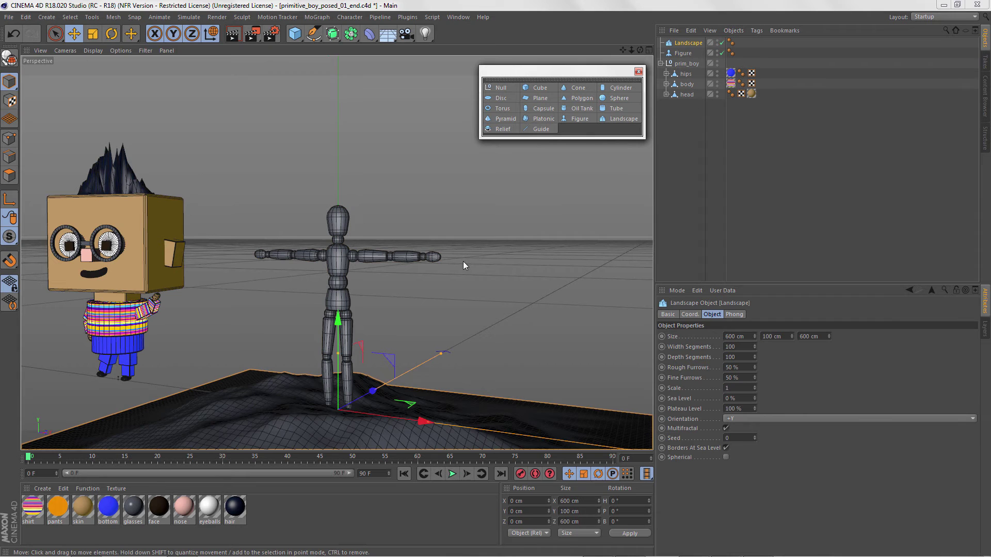
- Frame the view on the Landscape, orbit to look down on it, and close the palette
key("s")
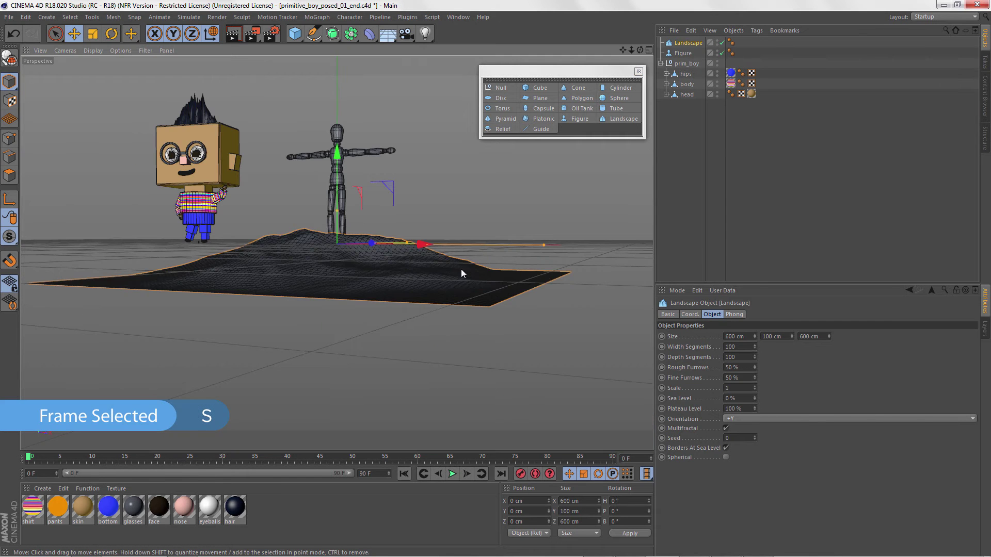
left_click_drag(473, 258, 473, 277, "alt")
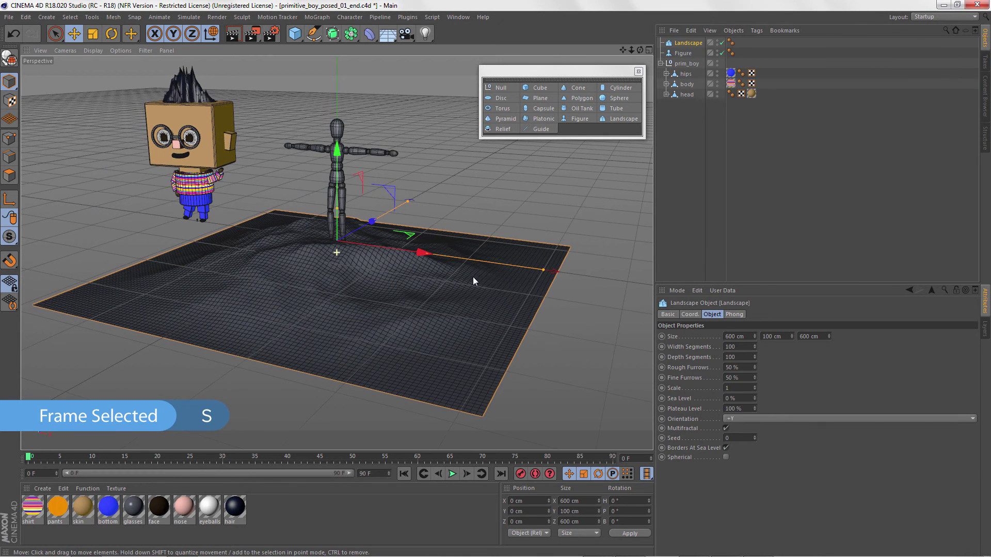
left_click(637, 72)
- Make the landscape narrower and mountainous, raise its terrain scale, and set Plateau Level to 22 %
left_click(313, 34)
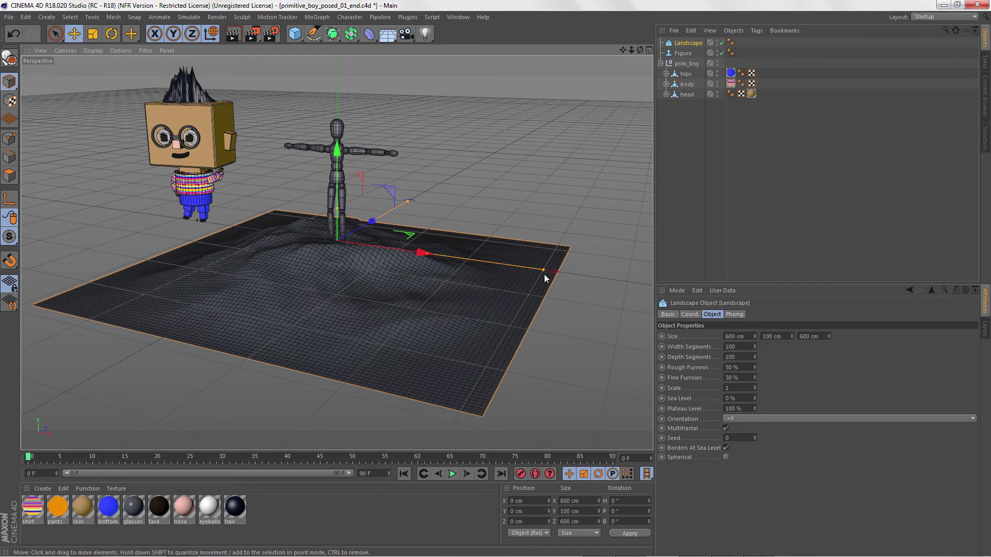
left_click_drag(542, 269, 496, 308)
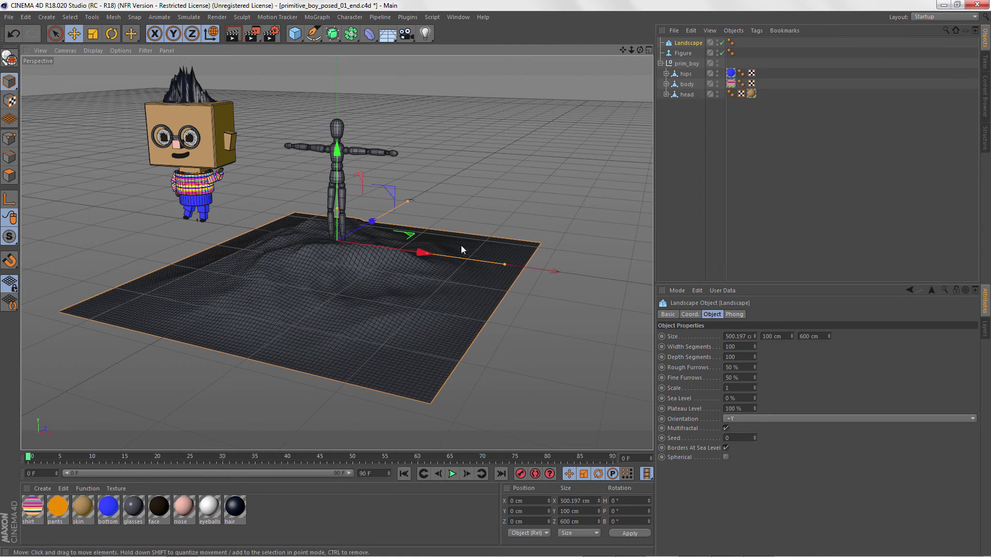
mouse_move(407, 200)
left_mouse_down()
mouse_move(379, 237)
mouse_move(413, 199)
left_mouse_up()
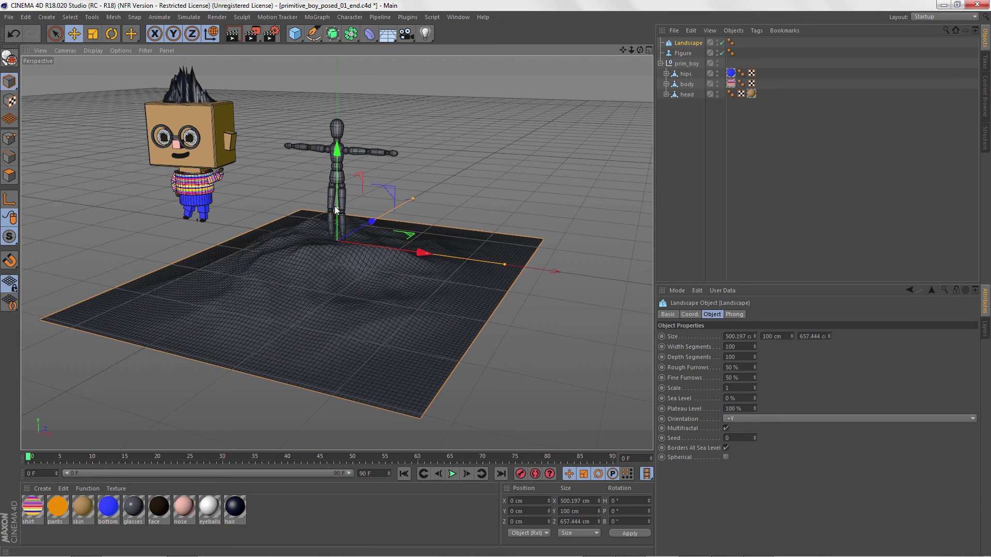
mouse_move(336, 209)
left_mouse_down()
mouse_move(339, 162)
mouse_move(338, 235)
mouse_move(338, 205)
left_mouse_up()
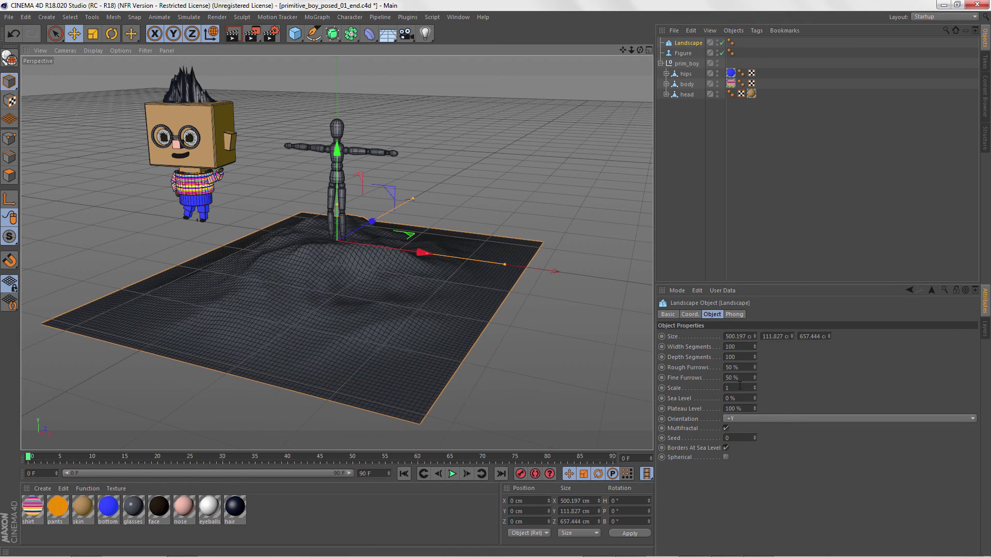
mouse_move(754, 387)
left_mouse_down()
mouse_move(755, 371)
mouse_move(754, 392)
left_mouse_up()
double_click(732, 408)
type("22")
key("Return")
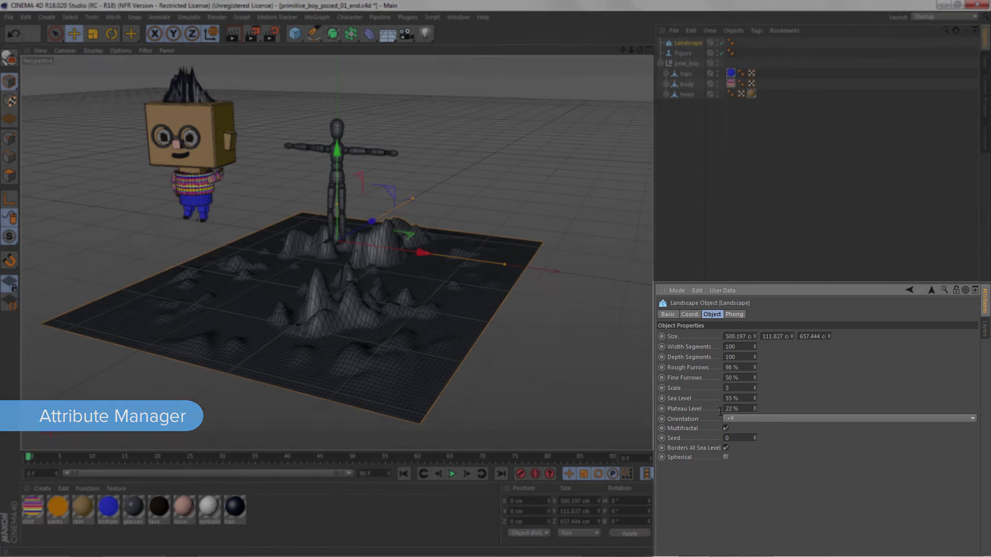
- Select the Figure, frame it, and set its Height to 100 cm
left_click(683, 53)
key("o")
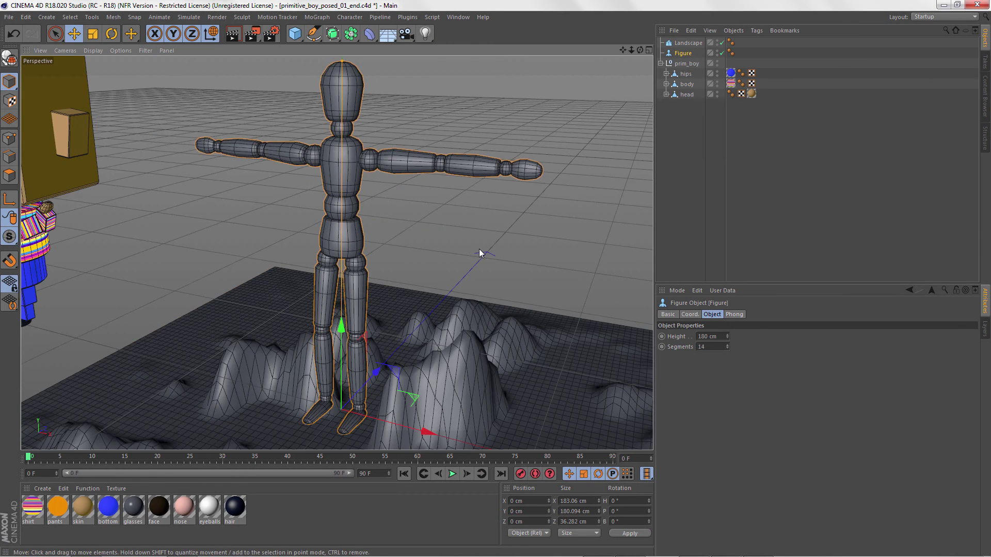
scroll(479, 253, "down", 3)
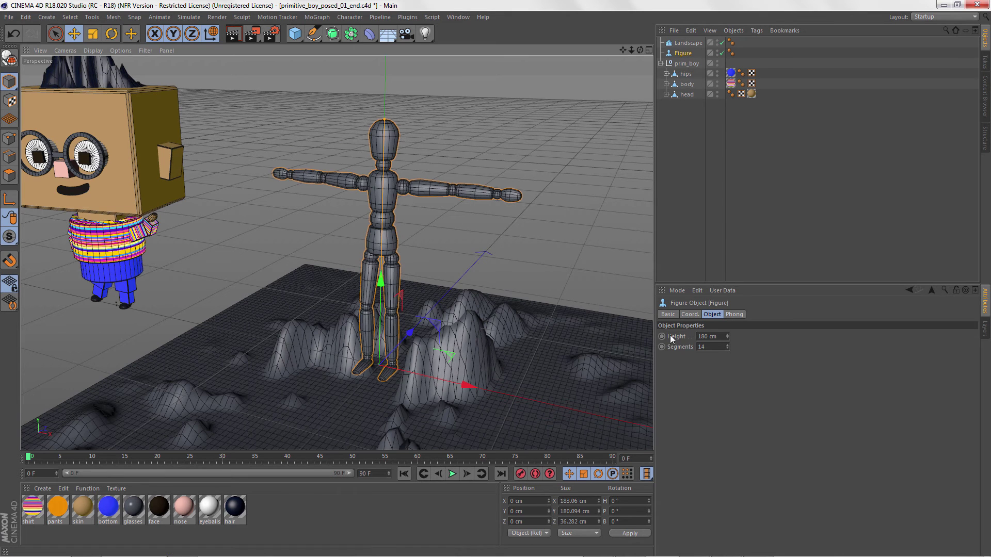
left_click(697, 337)
type("100")
key("Return")
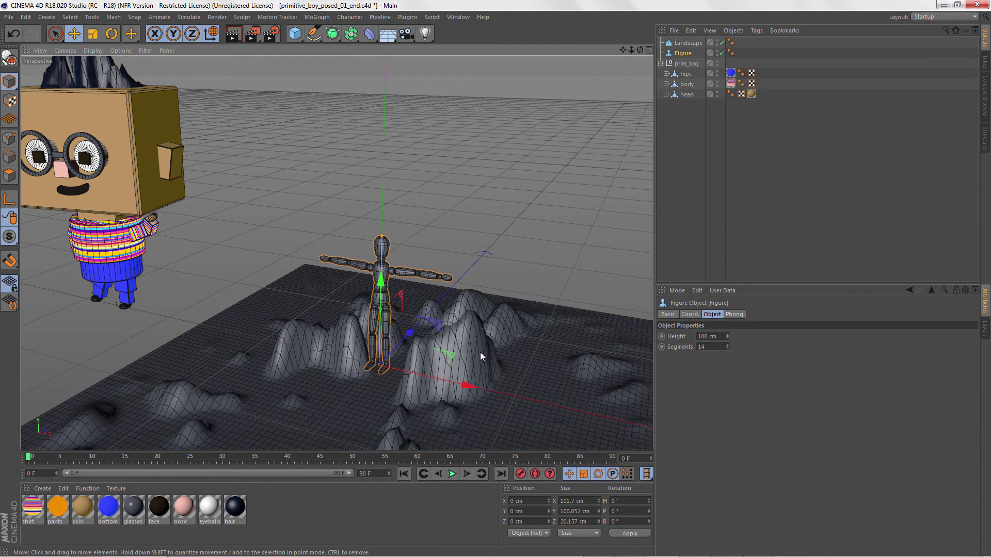
scroll(480, 352, "up", 5)
scroll(441, 240, "up", 2)
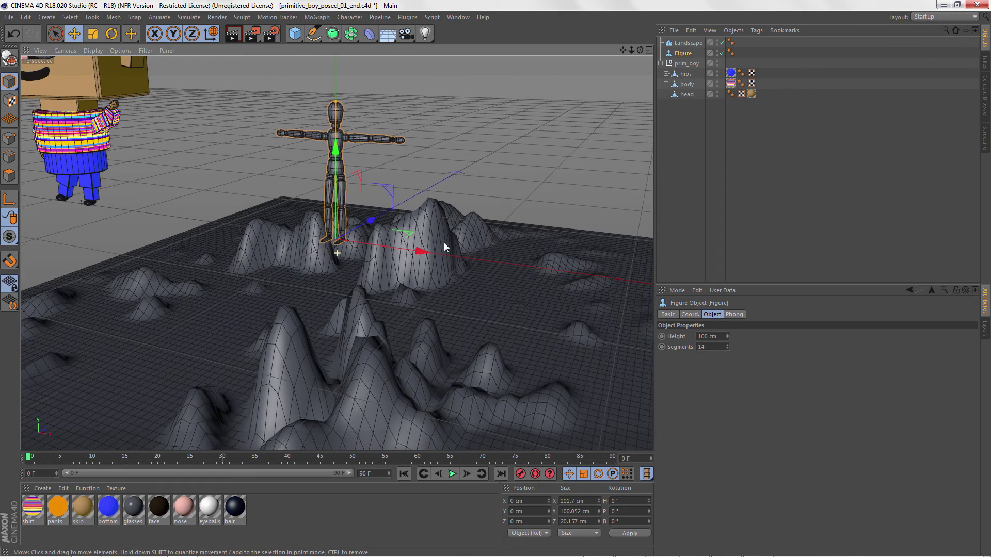
- Convert the Figure with Make Editable, then the Landscape with C, into polygon objects
scroll(487, 267, "up", 3)
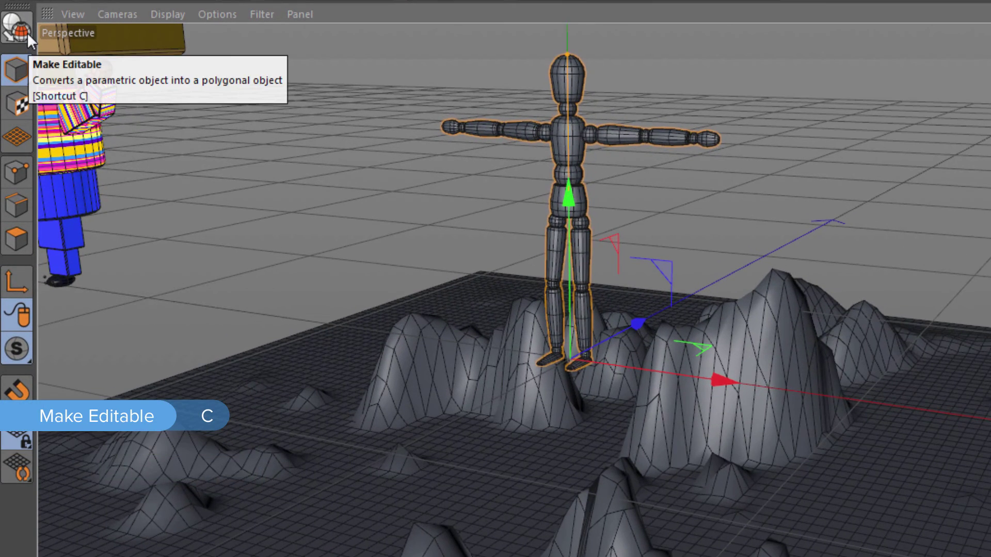
left_click(25, 32)
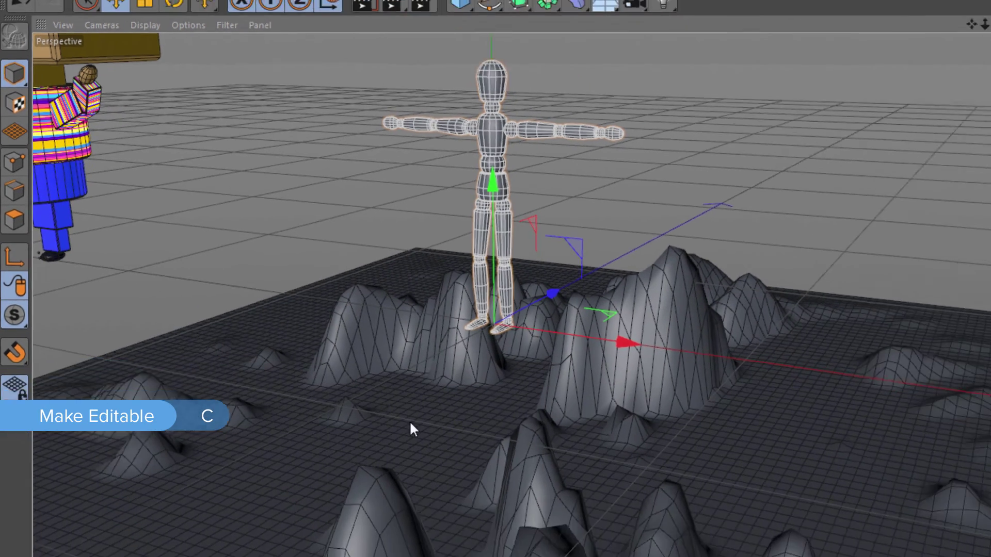
left_click(410, 421)
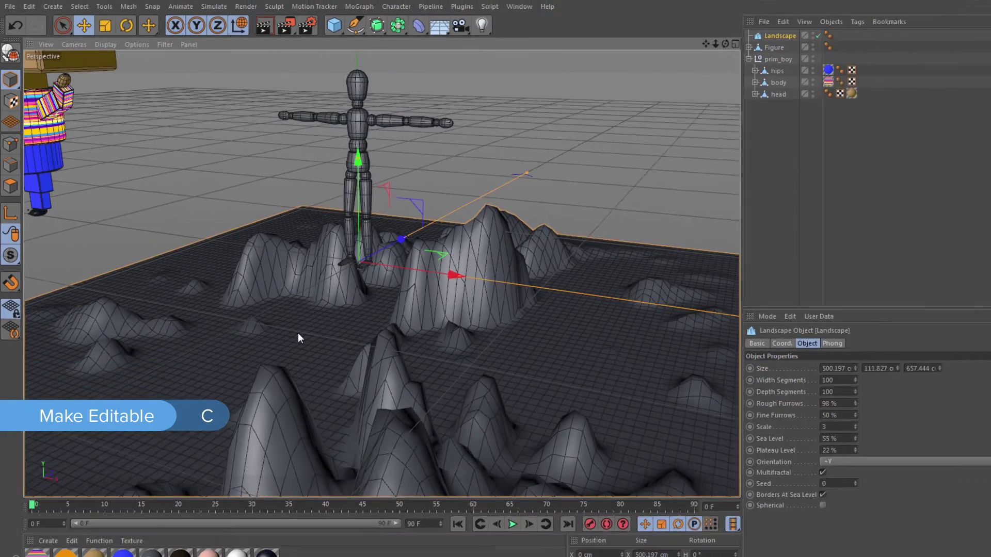
key("c")
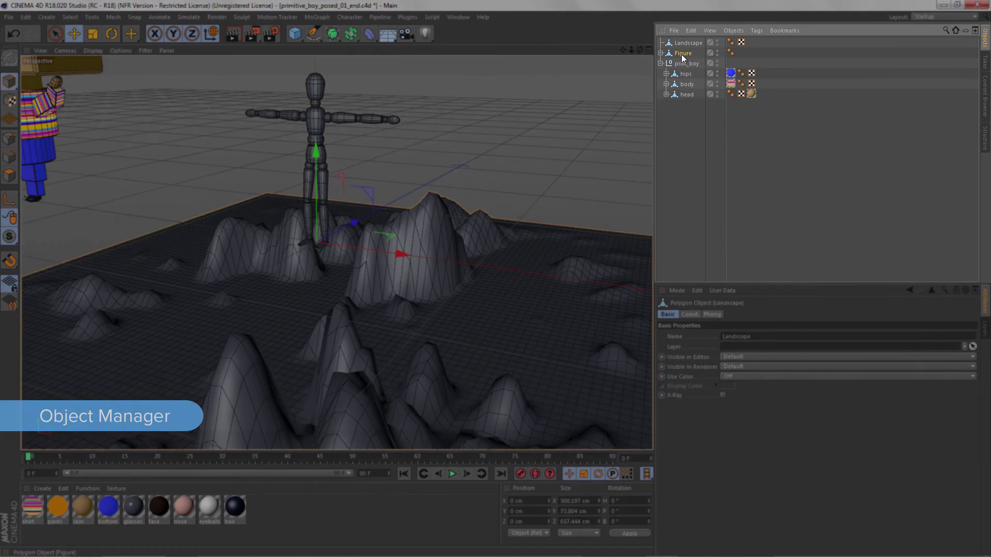
- Expand Figure's hierarchy to reveal Pelvis, Right Thigh and Upper Body, then collapse it
left_click(682, 56)
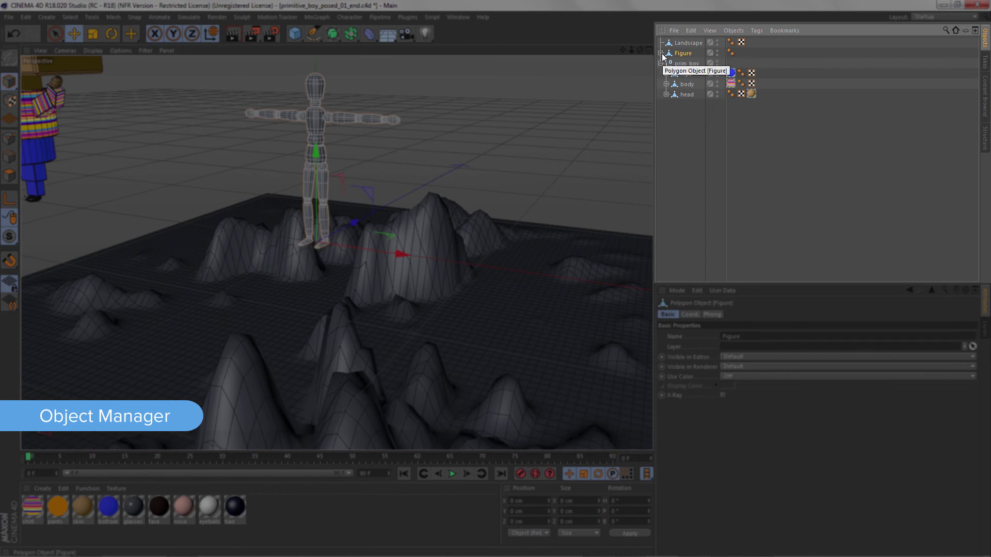
left_click(661, 54)
left_click(666, 63)
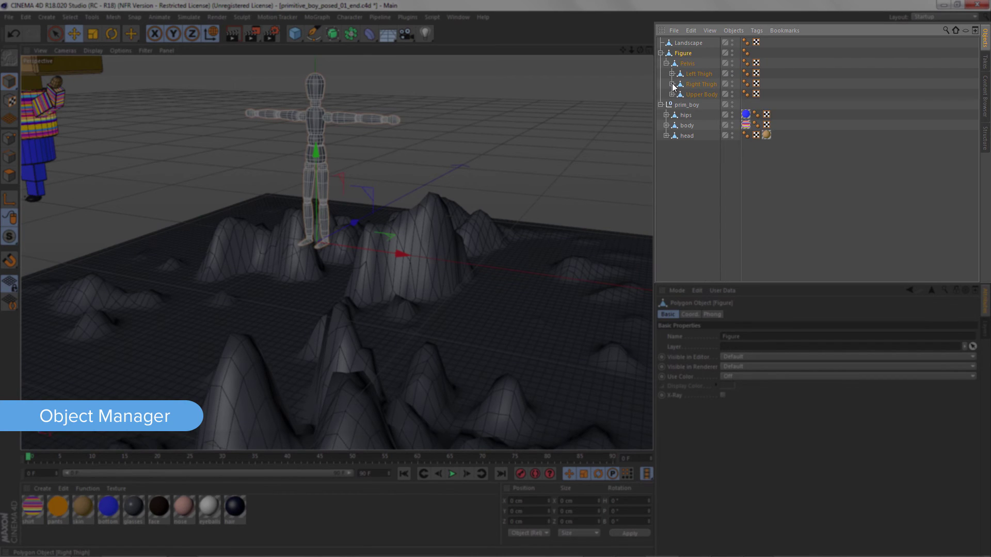
left_click(672, 84)
left_click(671, 114)
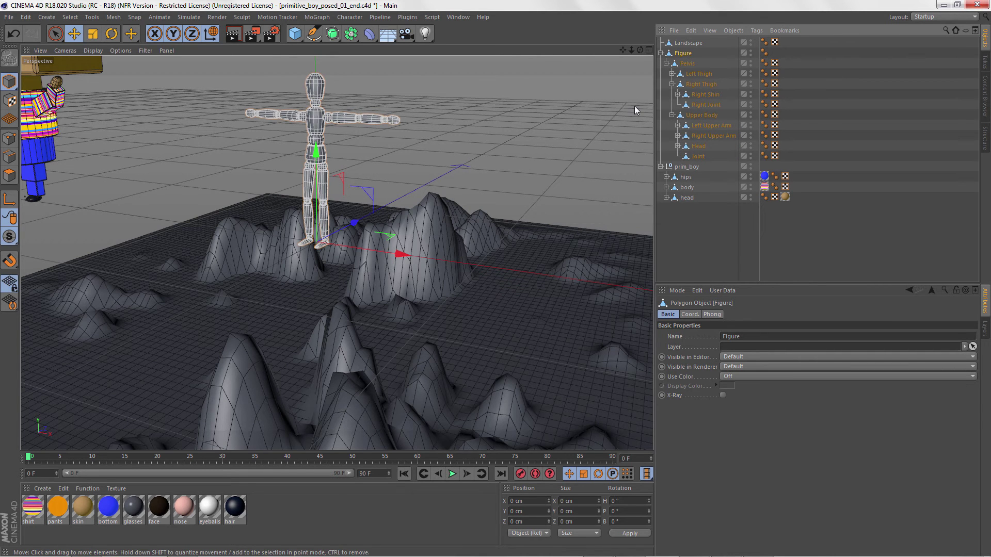
left_click(660, 53)
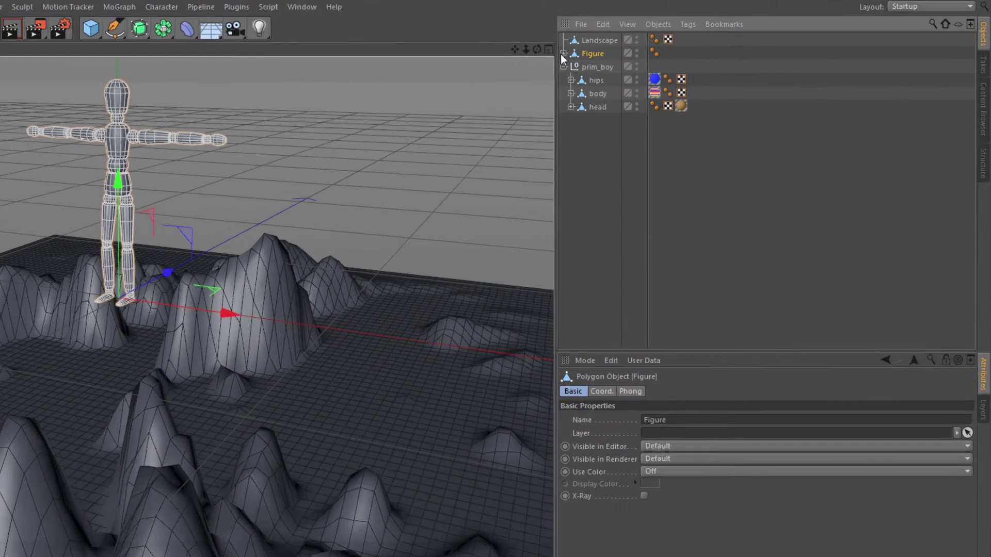
- Parent Landscape under Figure, then move it back to top level at the list's end
left_click(590, 39)
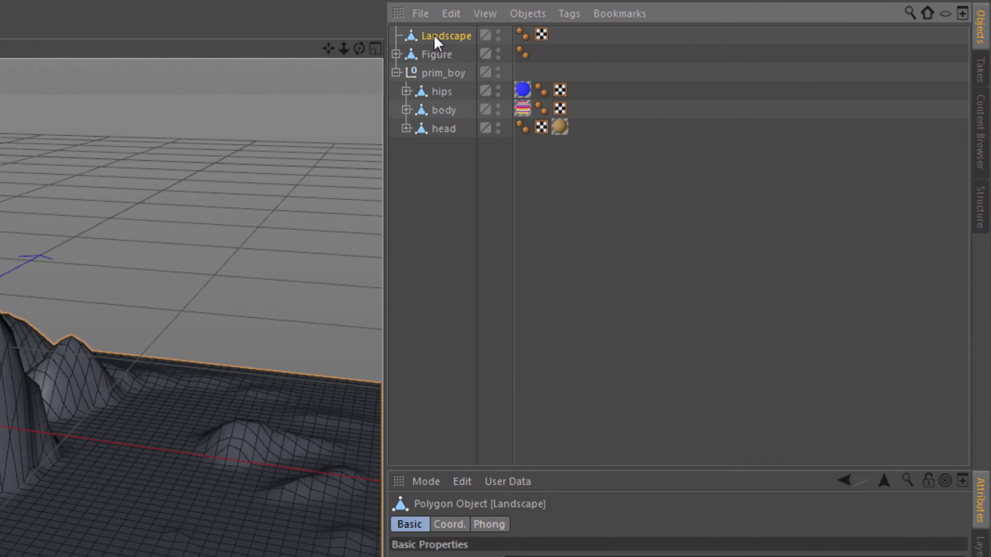
left_click_drag(435, 54, 435, 53)
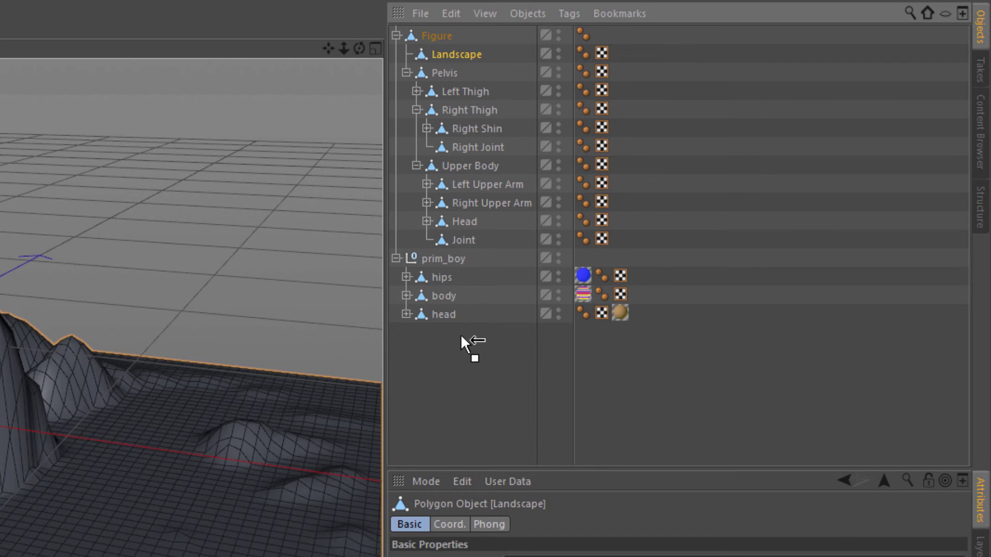
left_click_drag(458, 340, 459, 340)
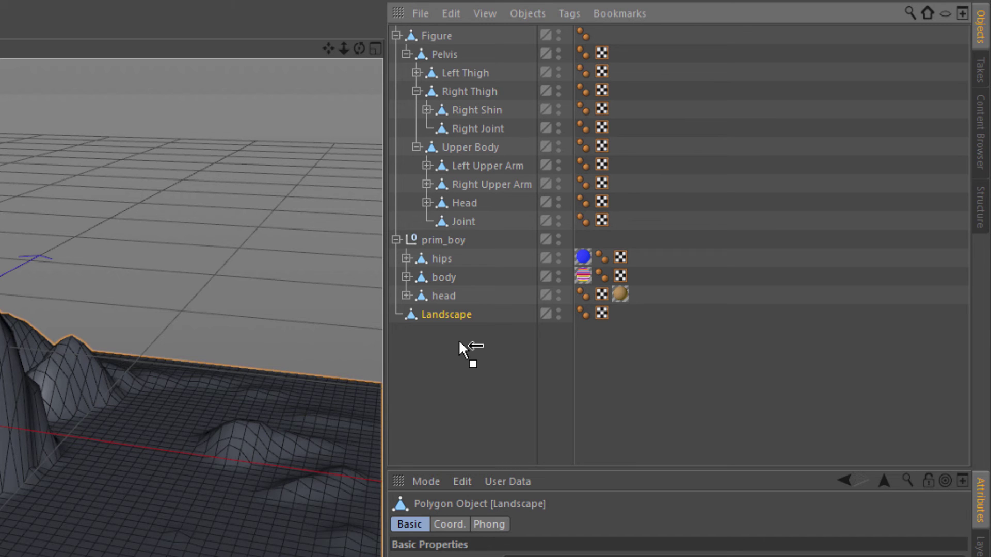
- Group Figure and Landscape under a new Null and nudge the group slightly
left_click(439, 35, "ctrl")
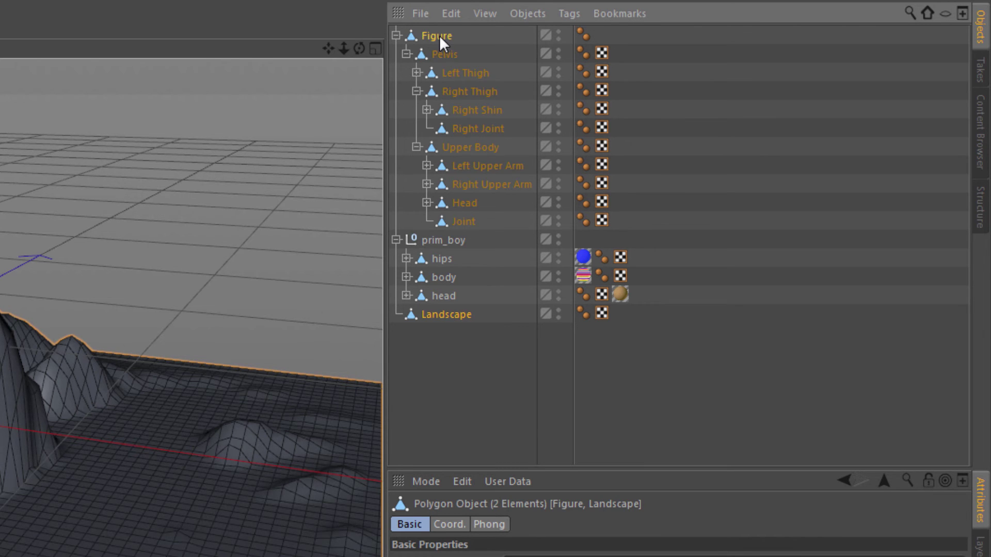
left_click(519, 12)
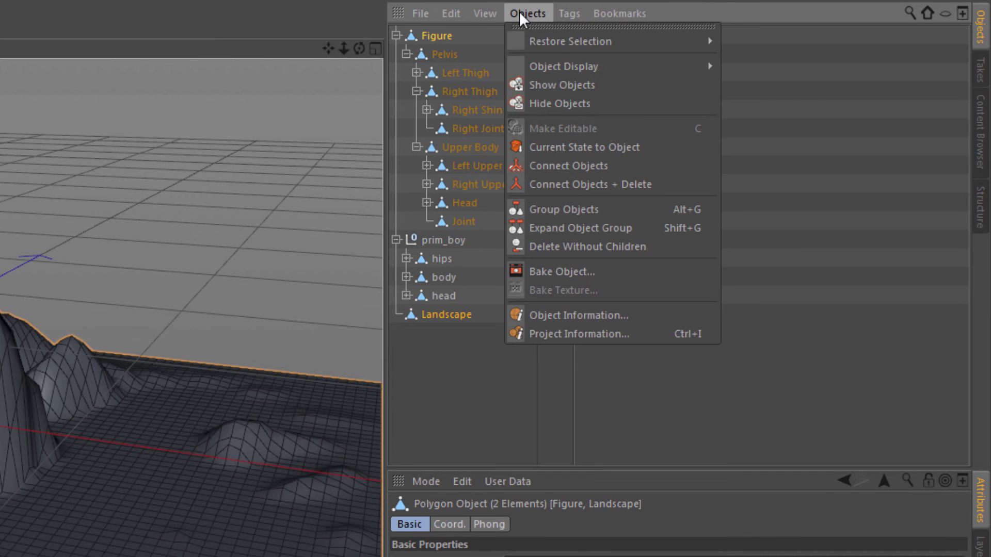
left_click(615, 206)
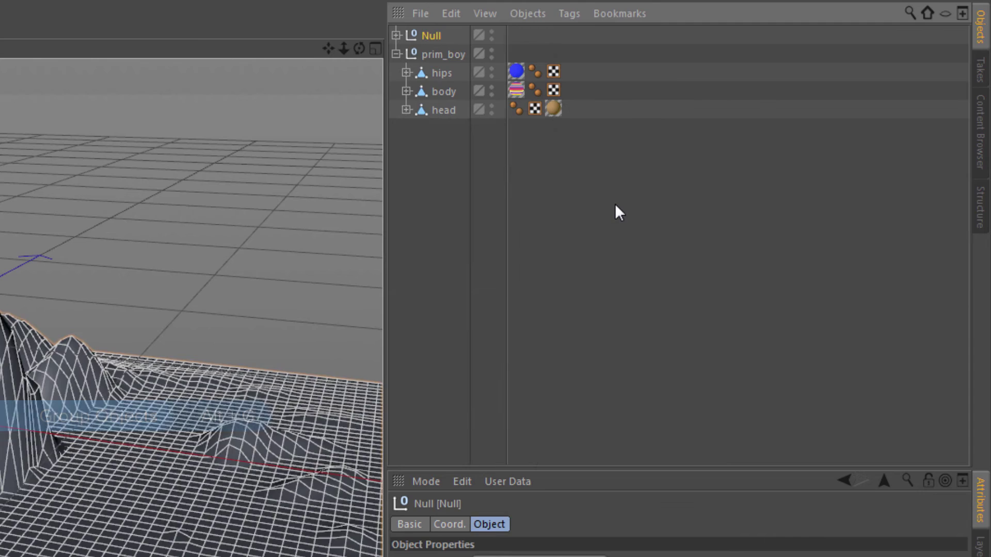
left_click(394, 36)
left_click(407, 52)
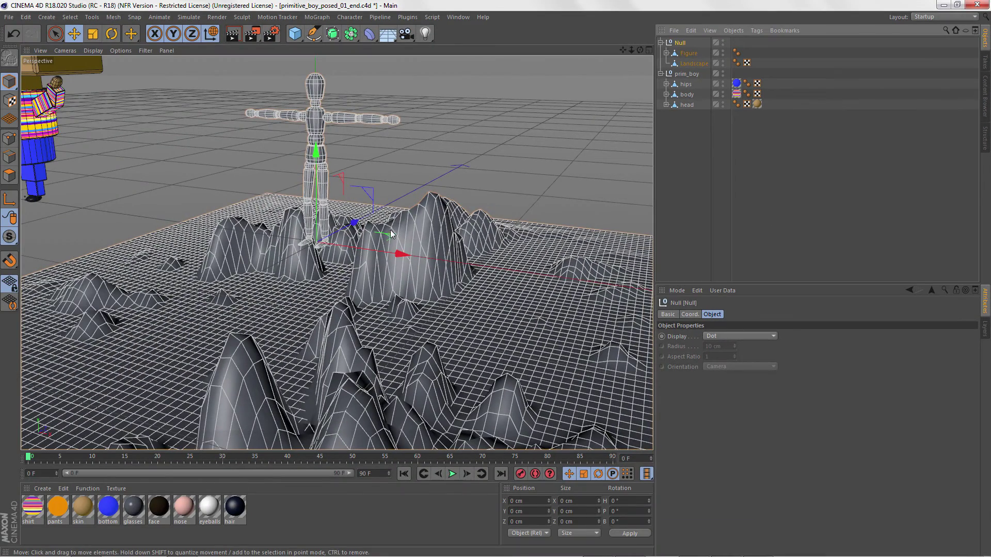
mouse_move(389, 233)
left_mouse_down()
mouse_move(490, 316)
mouse_move(398, 185)
mouse_move(391, 236)
left_mouse_up()
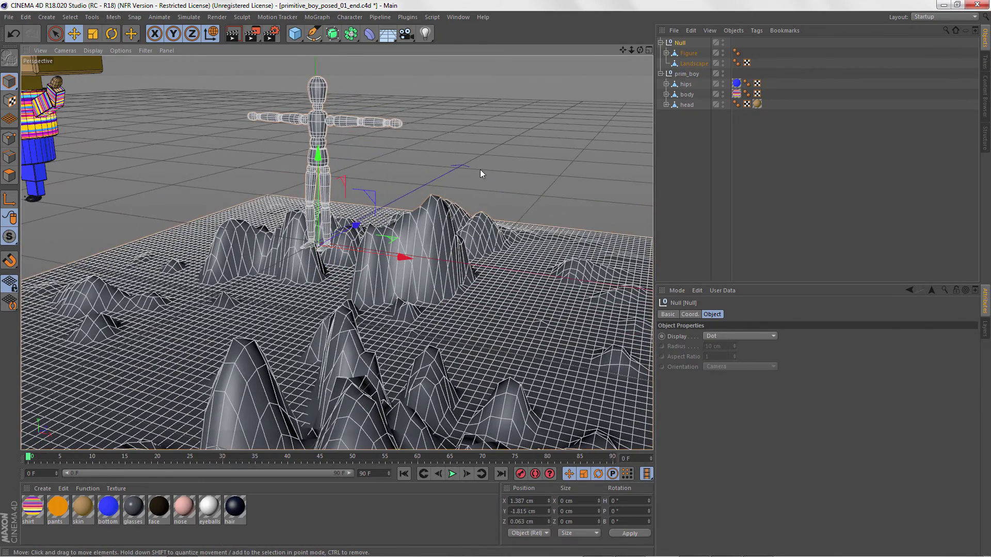
- Apply the eyeballs material to the Figure and the skin material to the Landscape
left_click(503, 170)
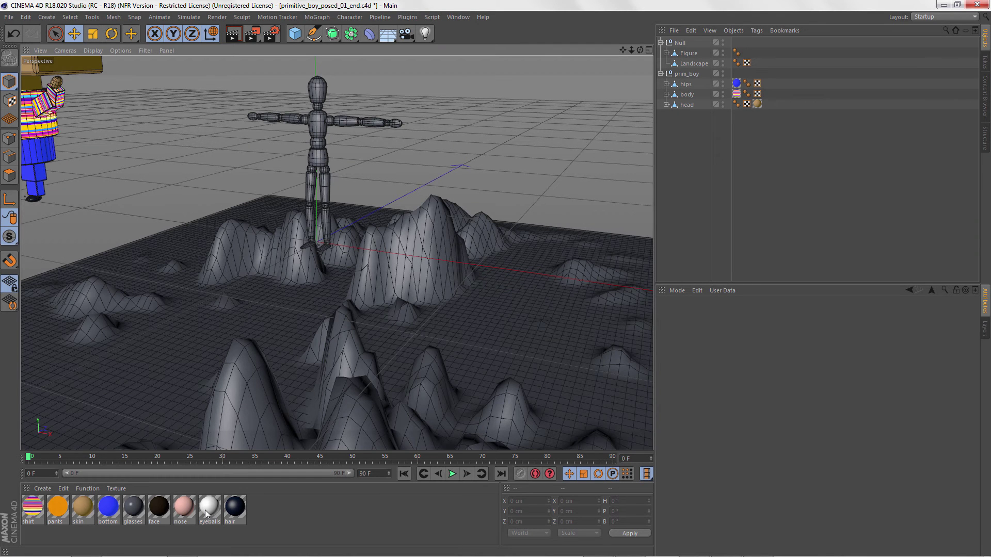
left_click_drag(205, 510, 688, 55)
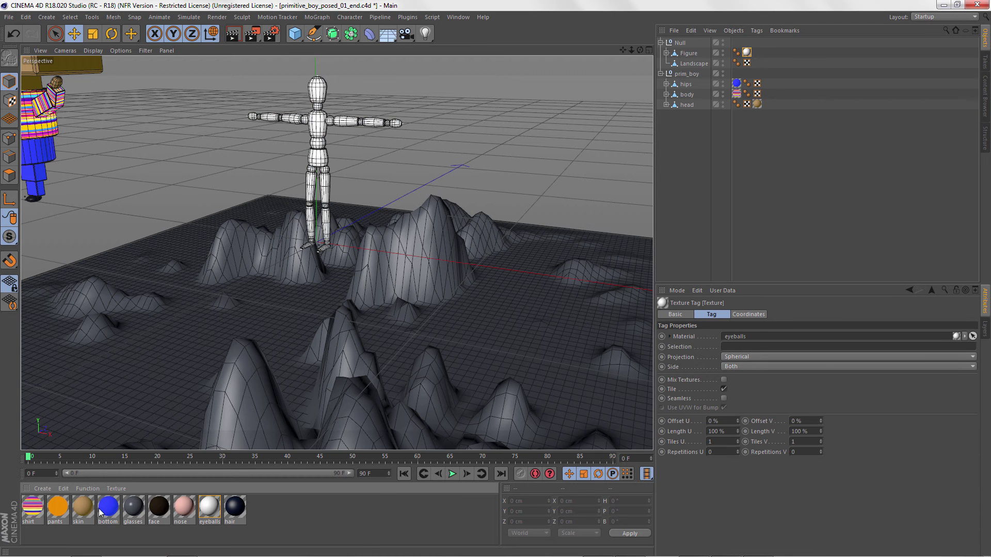
left_click(83, 506)
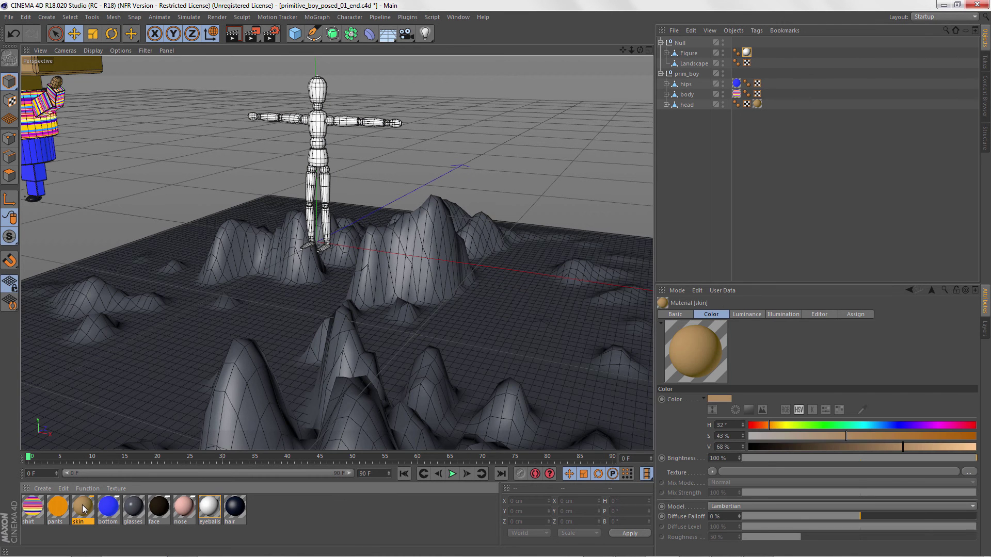
left_click_drag(82, 505, 120, 398)
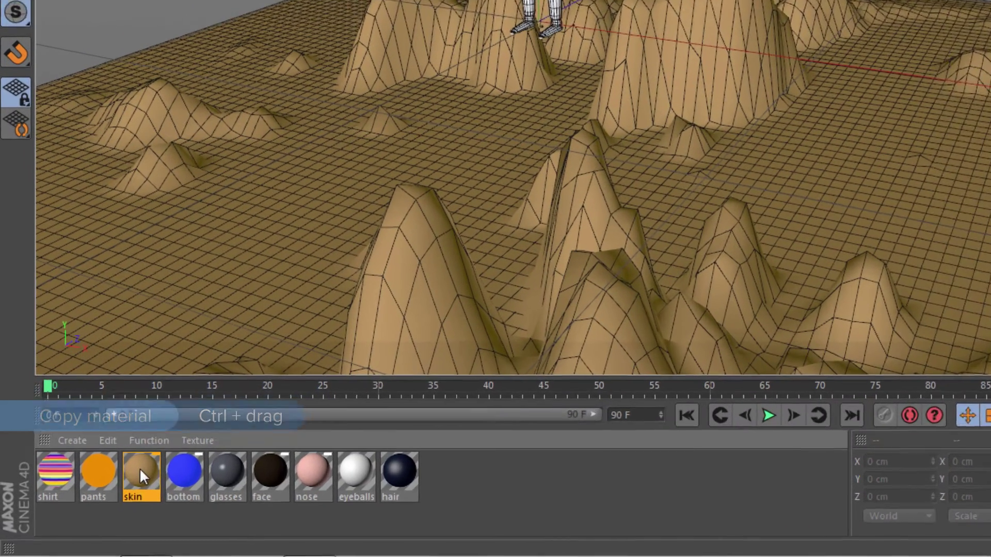
- Duplicate the skin material as 'land', shift its hue to green, and apply it to the Landscape
left_click_drag(140, 469, 433, 456, "ctrl")
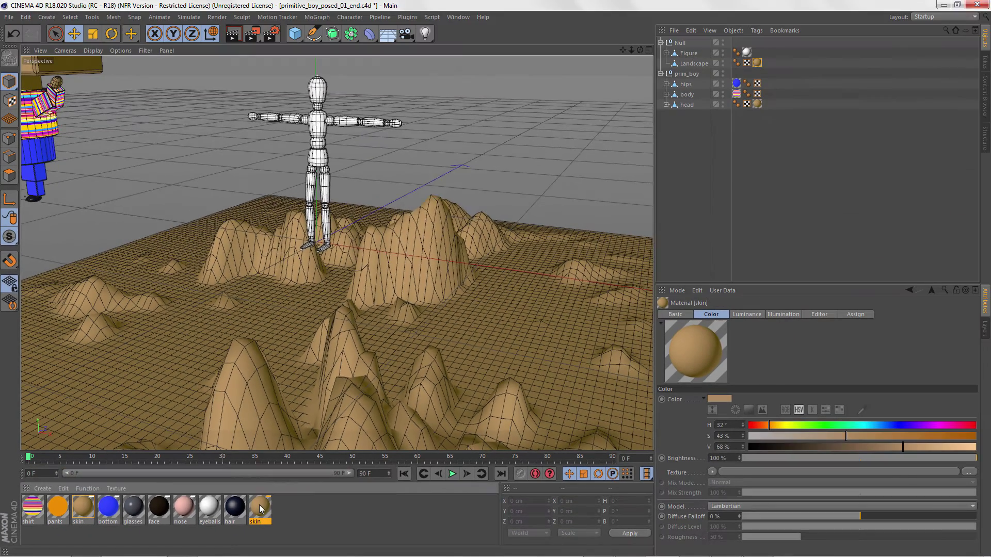
double_click(260, 505)
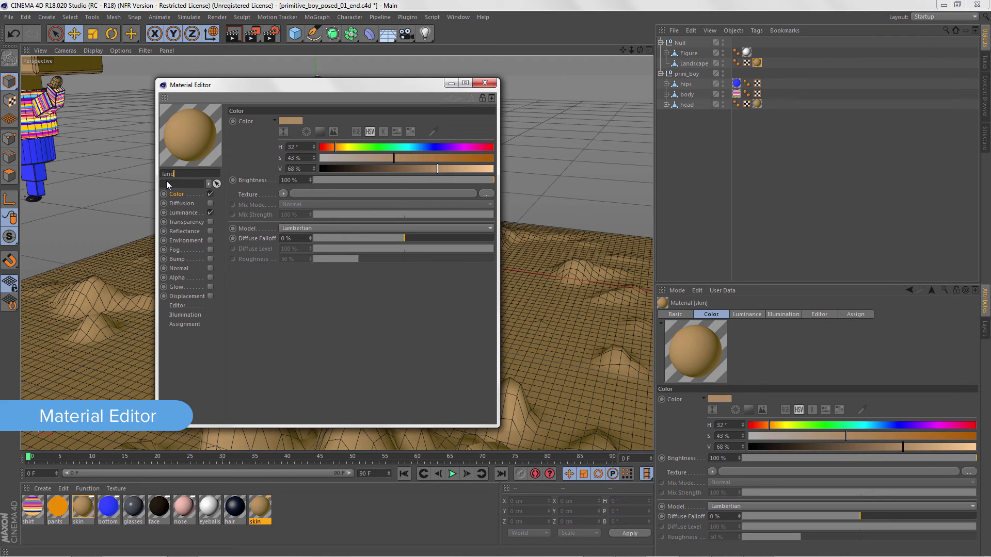
left_click_drag(367, 145, 373, 147)
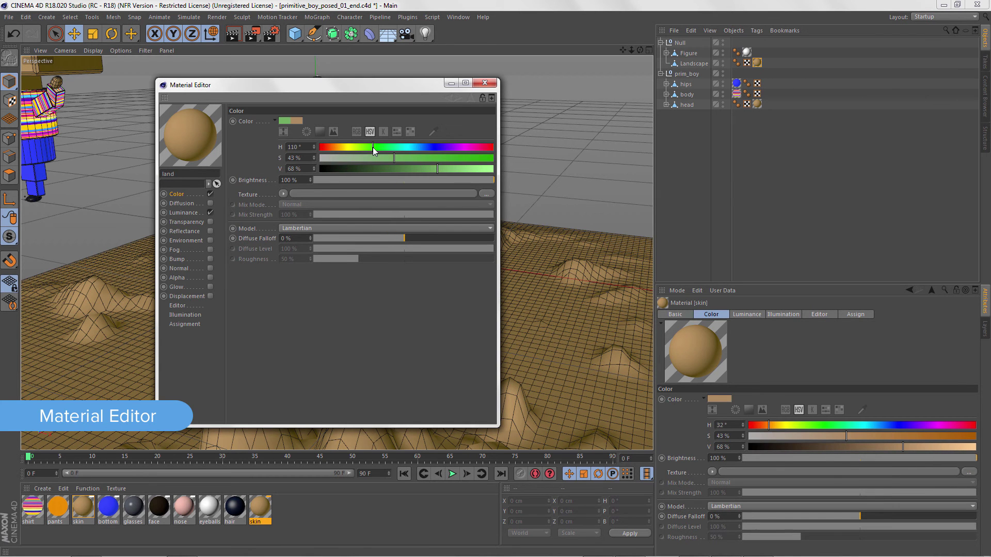
left_click(484, 82)
left_click_drag(263, 512, 278, 407)
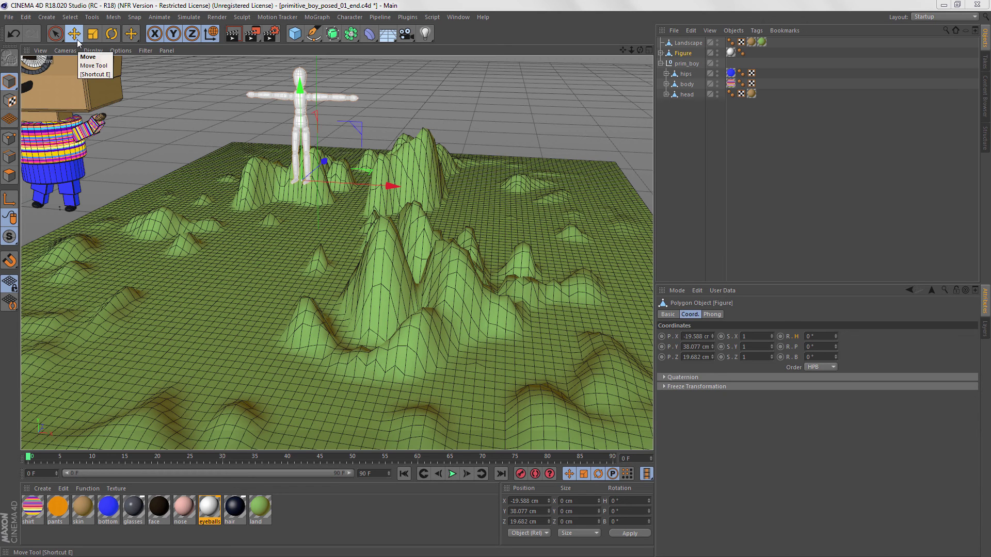
- Cycle through the Move, Rotate and Scale tools and test-resize the Figure
left_click(77, 39)
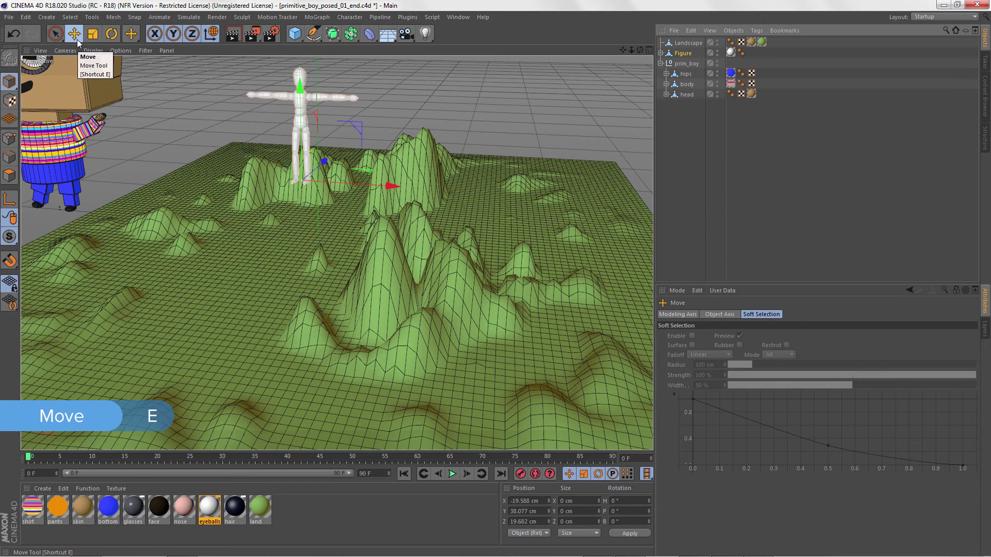
left_click(113, 37)
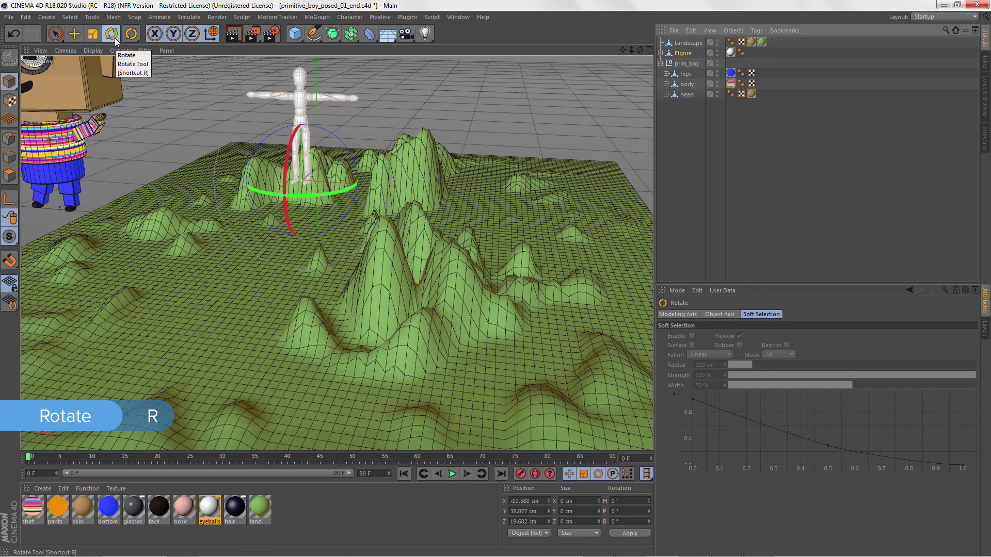
left_click(95, 36)
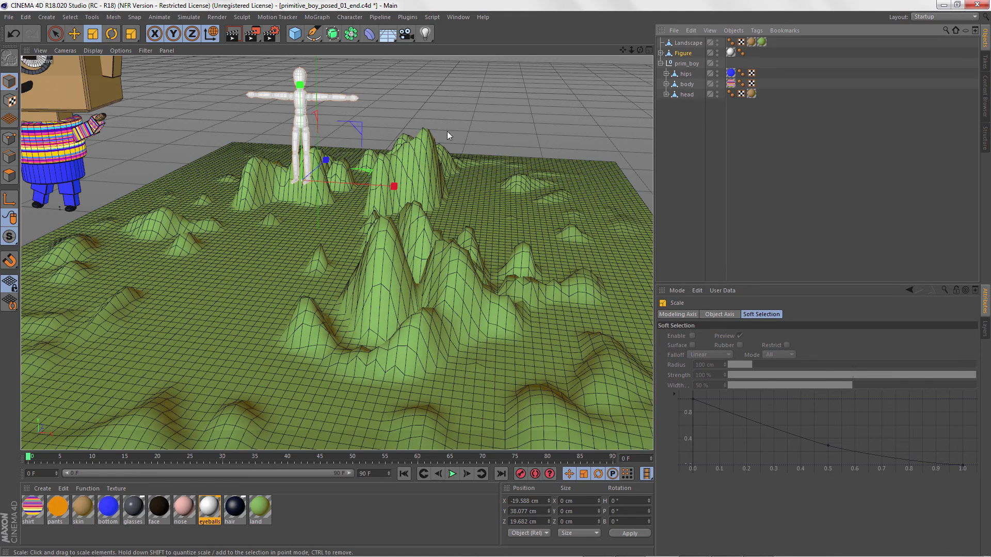
left_click_drag(392, 170, 509, 175)
key("r")
- Move the Figure to the left foreground (X -30.236, Z -239.376 cm) and select it
key("e")
left_click_drag(324, 162, 209, 346)
left_click(679, 54)
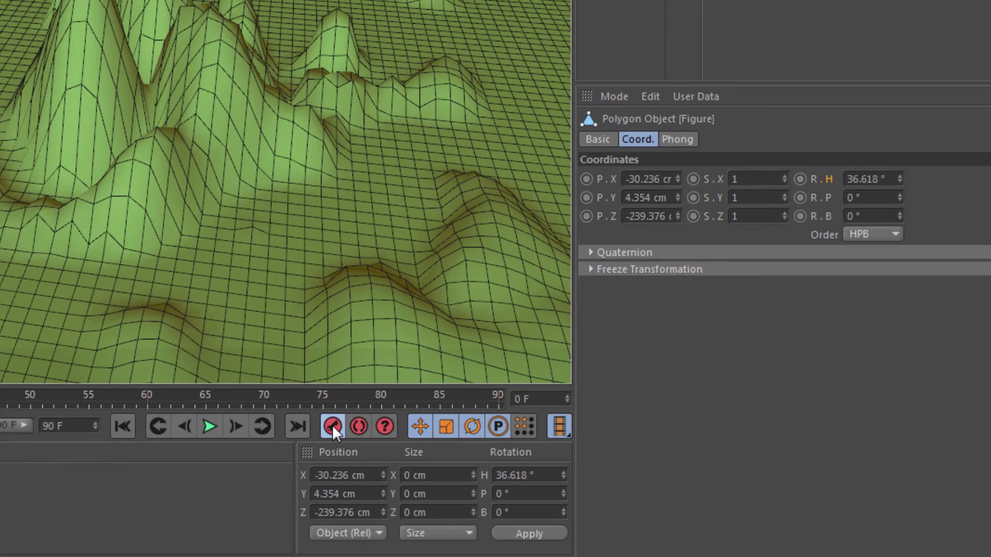
- Keyframe the Figure at frame 0 and again at the landscape centre at frame 50
left_click(332, 426)
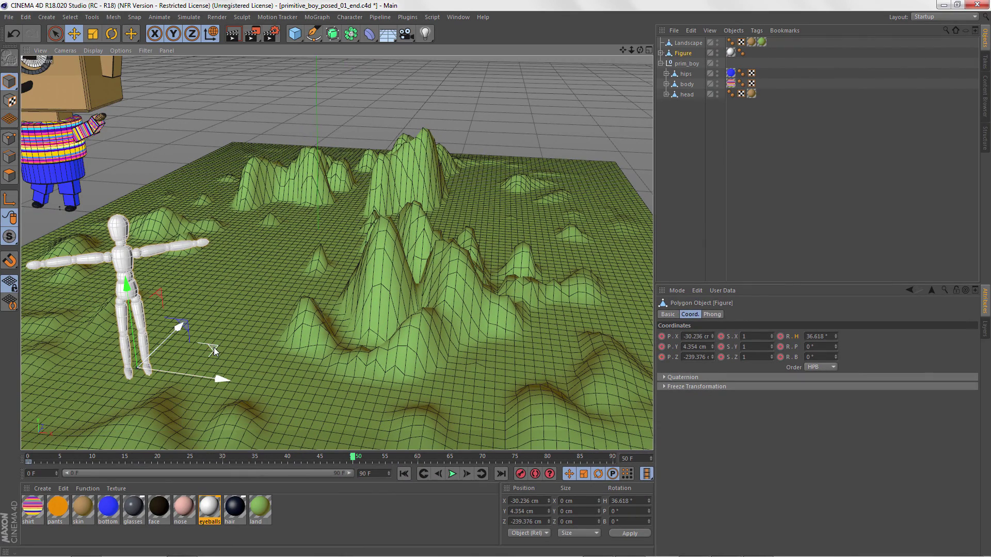
left_click_drag(214, 354, 383, 206)
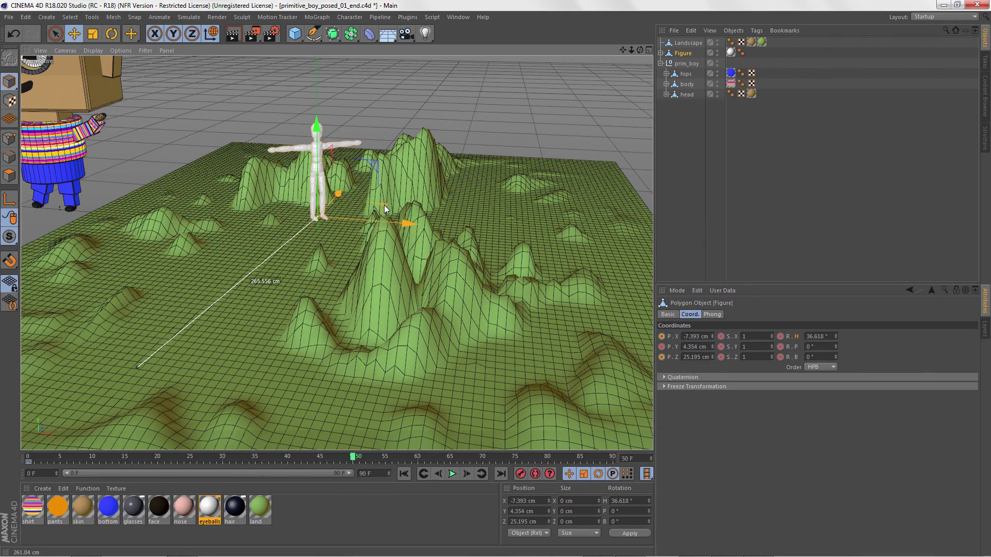
left_click(521, 474)
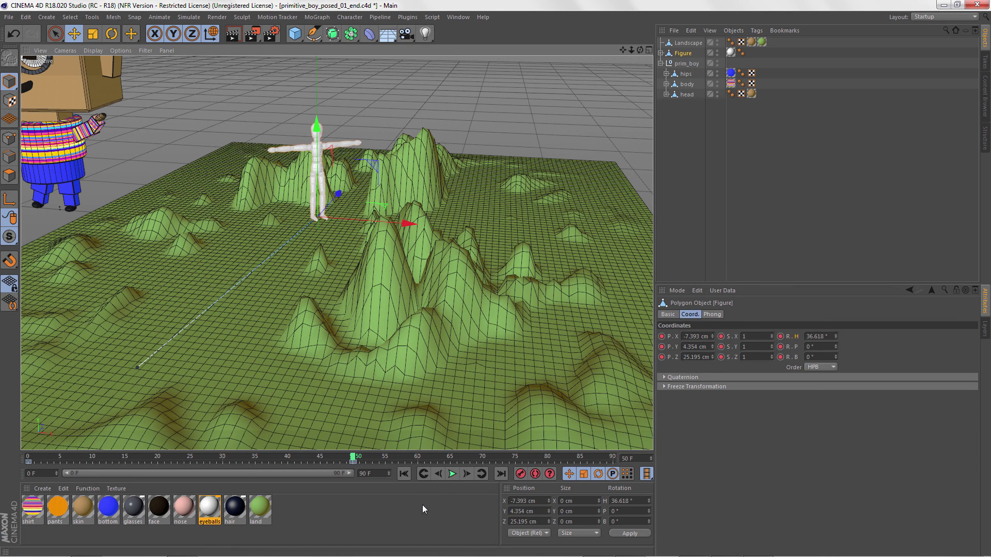
left_click_drag(158, 454, 29, 457)
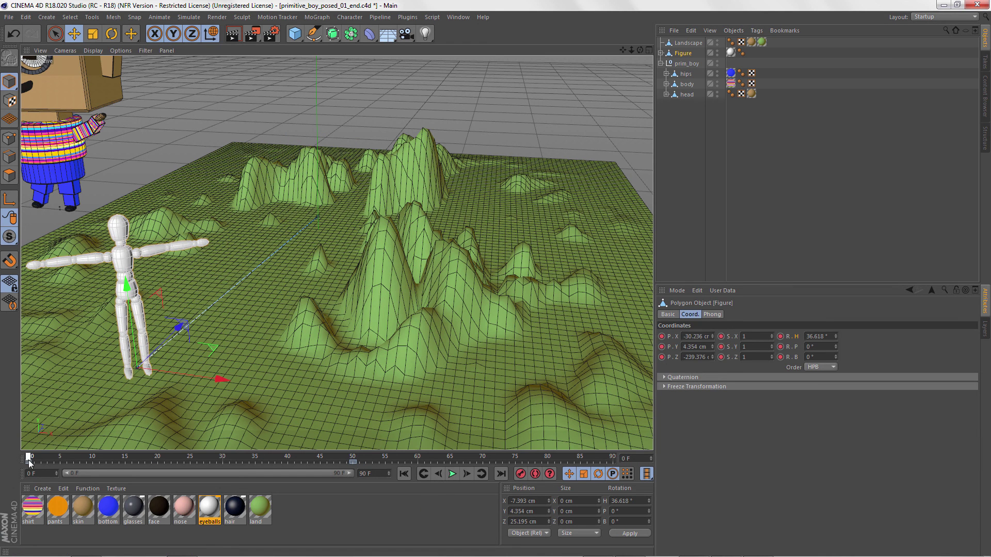
- Keyframe the land material's colour, shifting its hue to teal (190°) by frame 50
left_click(258, 507)
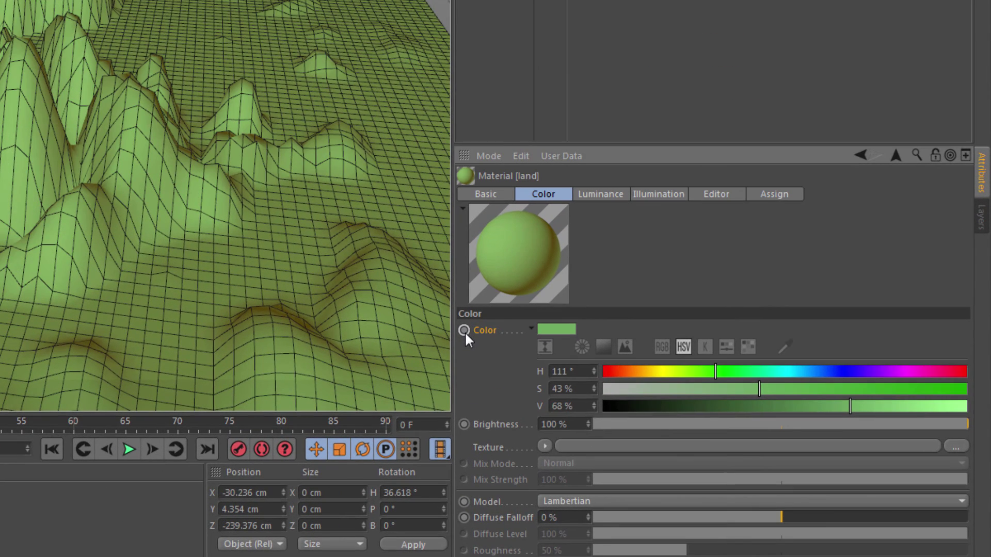
left_click(465, 332, "ctrl")
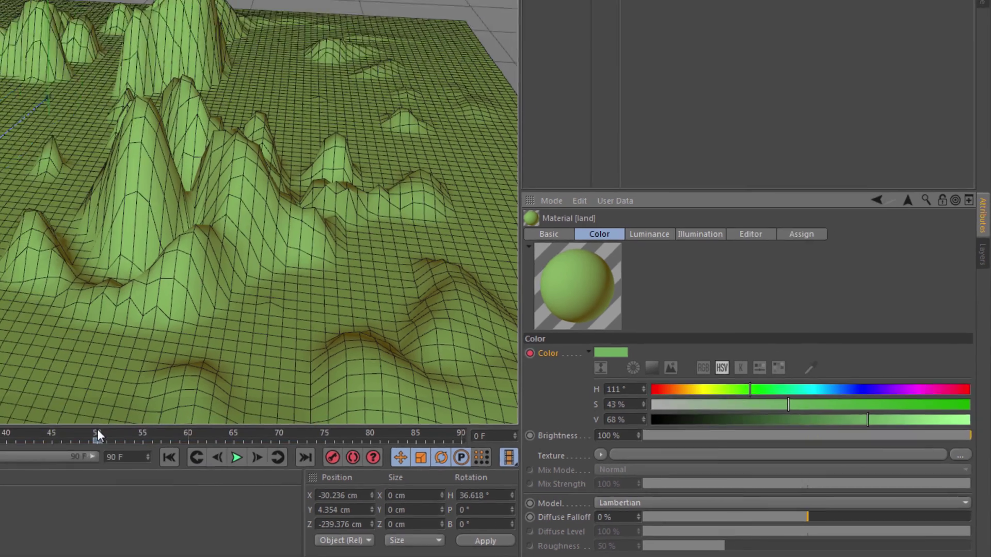
left_click(97, 430)
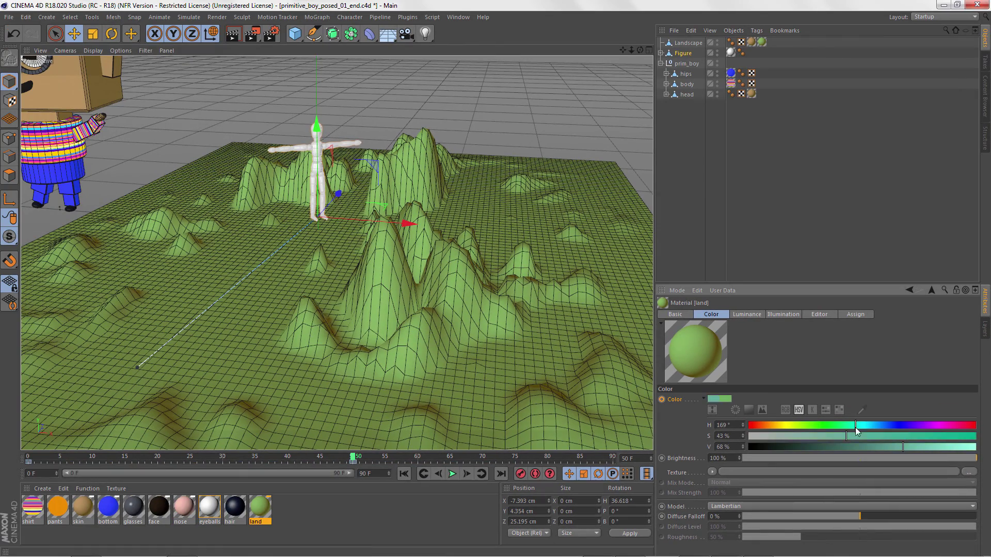
left_click_drag(801, 392, 820, 390)
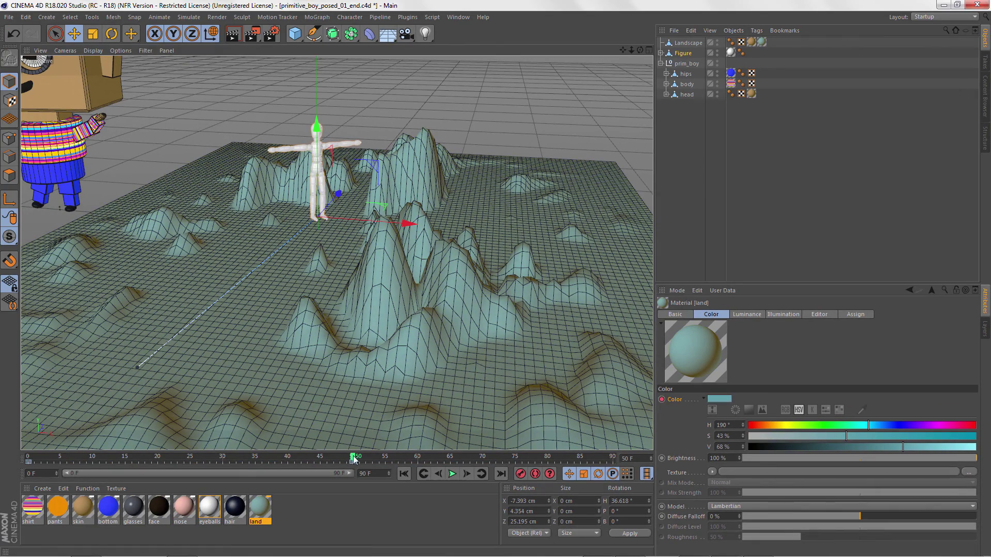
left_click_drag(353, 459, 28, 465)
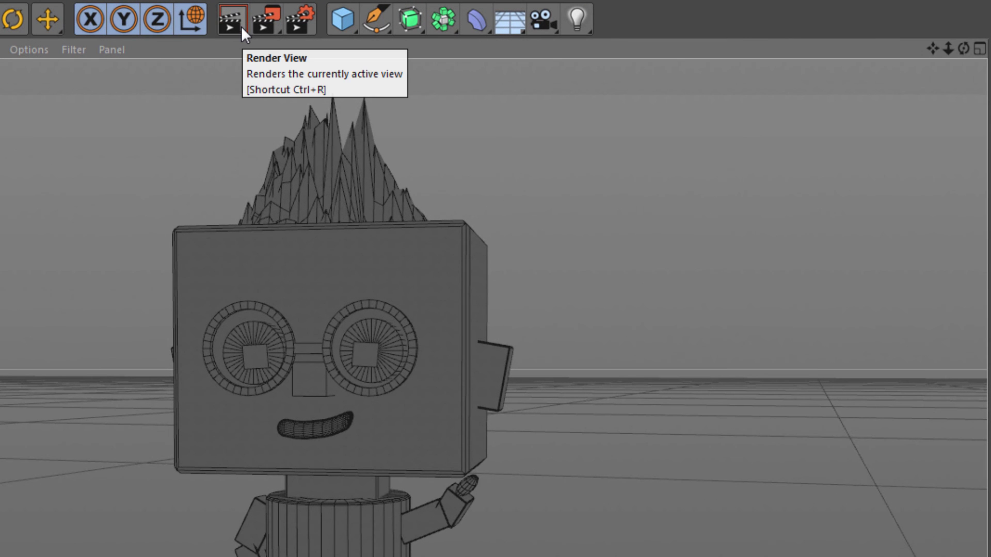
- Preview a colour render in the viewport, then render 1280×720 to the Picture Viewer and pan to the boy's head
left_click(242, 28)
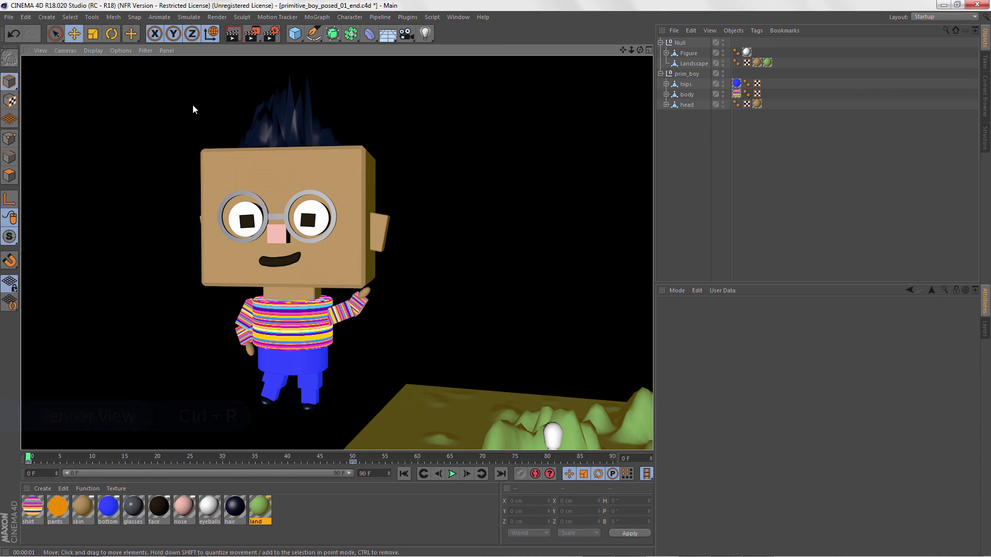
left_click(193, 105)
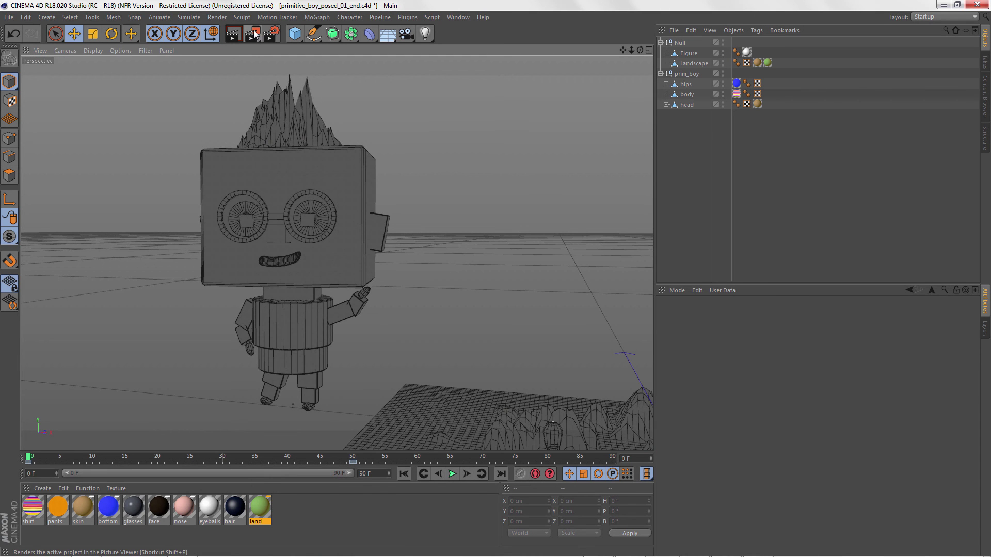
left_click(252, 34)
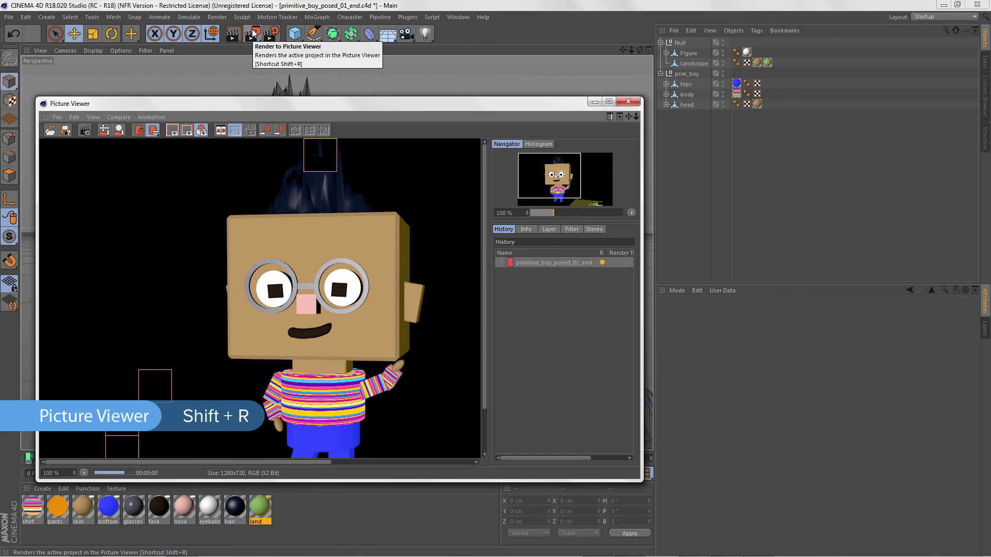
left_click_drag(555, 185, 565, 160)
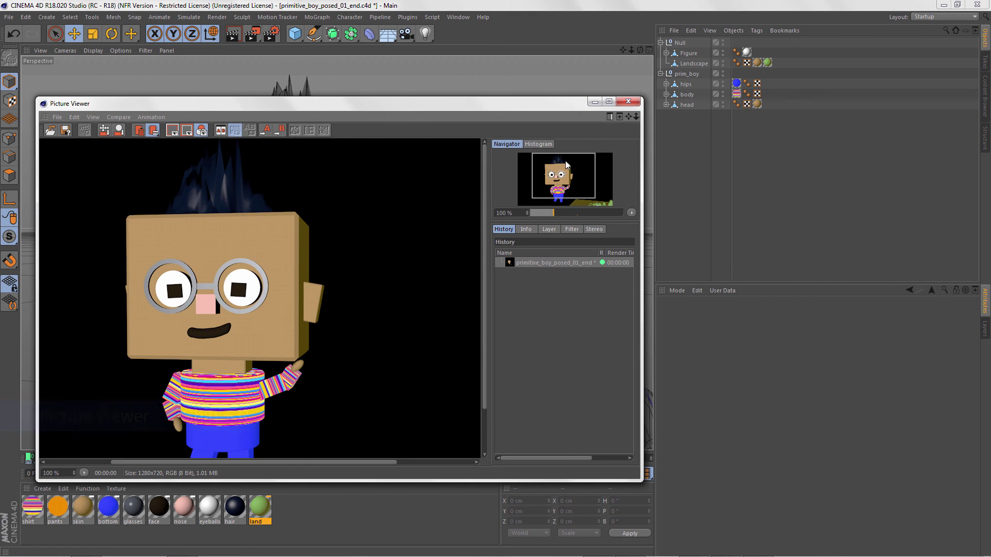
- Close the Picture Viewer and render a region around the boy's head, then clear it
left_click(628, 102)
left_click(216, 17)
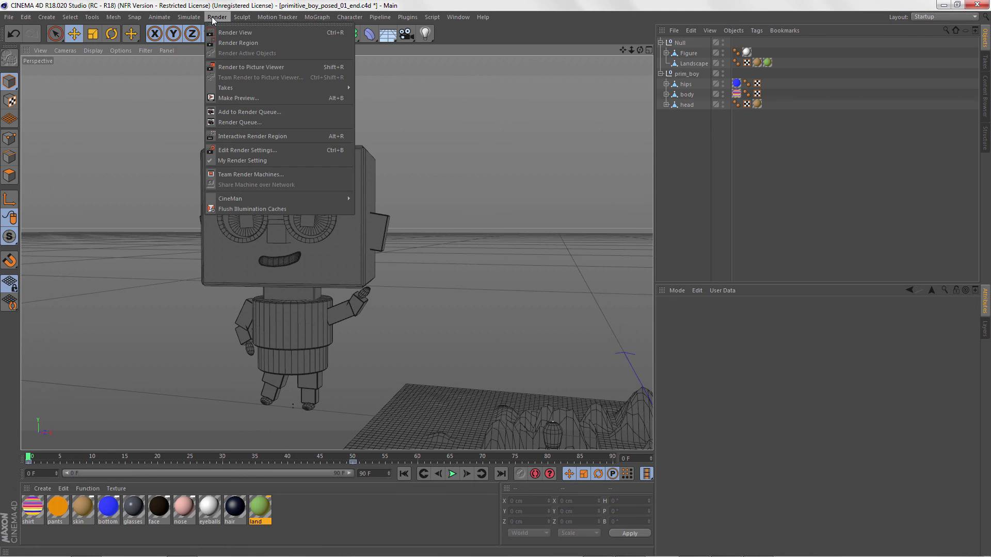
left_click(273, 43)
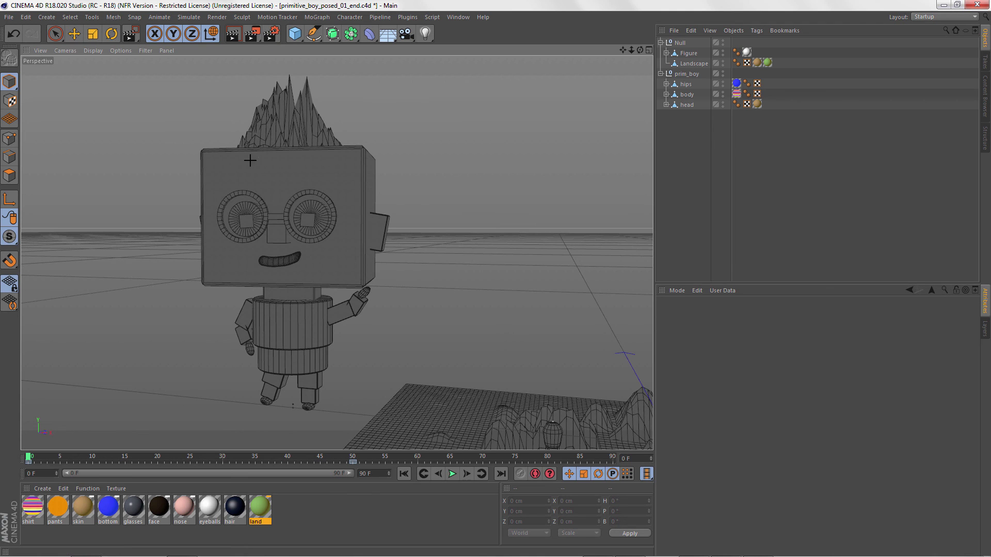
scroll(267, 240, "up", 3)
scroll(268, 240, "up", 1)
left_click_drag(149, 131, 440, 285)
left_click(457, 296)
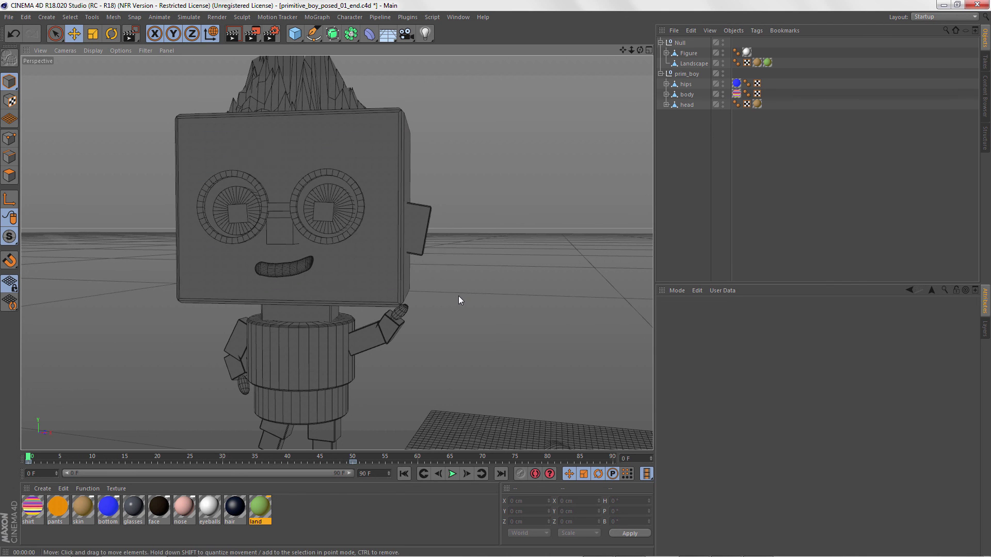
- Turn on an Interactive Render Region and fit it over the boy's face
left_click(216, 17)
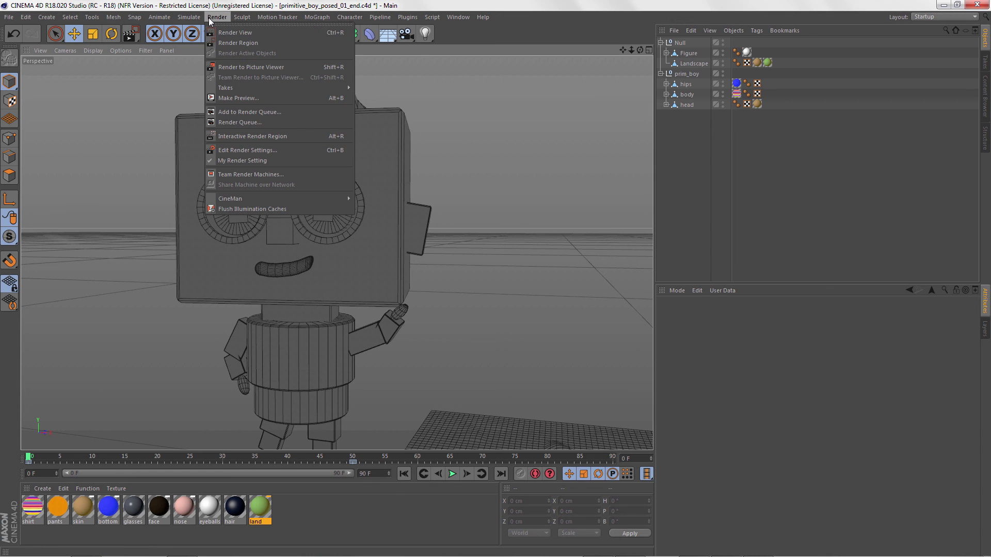
left_click(299, 136)
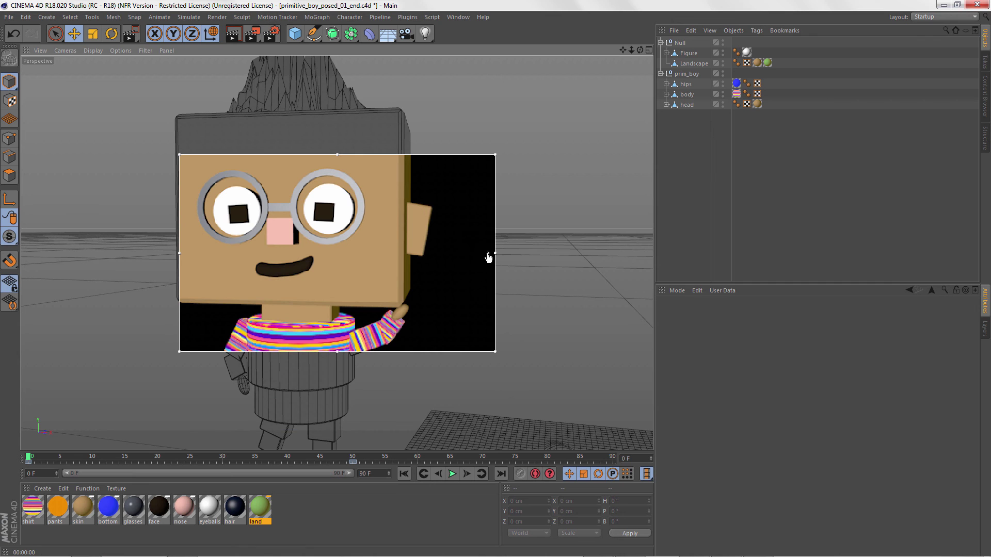
left_click_drag(325, 155, 277, 207)
left_click_drag(131, 305, 259, 303)
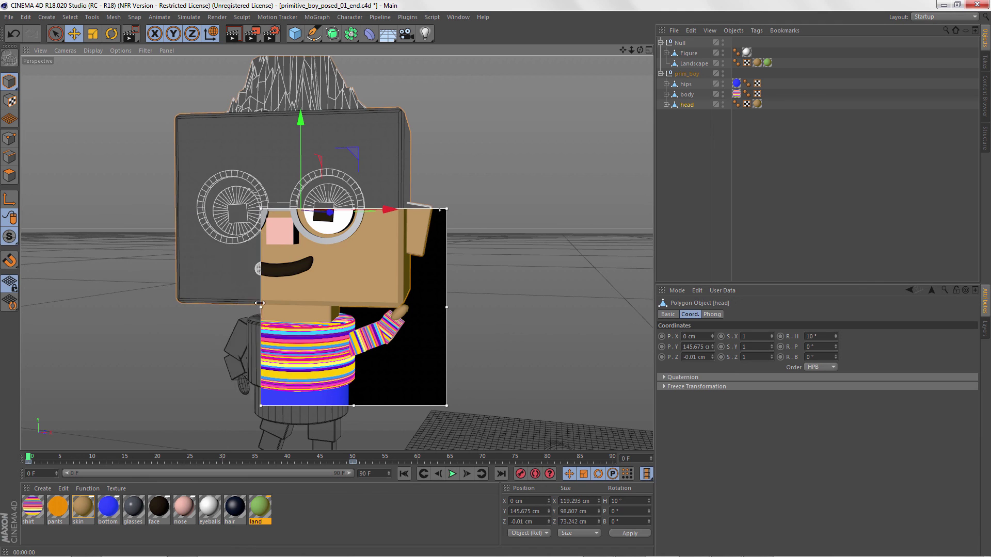
scroll(351, 278, "up", 3)
left_click_drag(351, 279, 203, 78)
left_click_drag(234, 277, 234, 287)
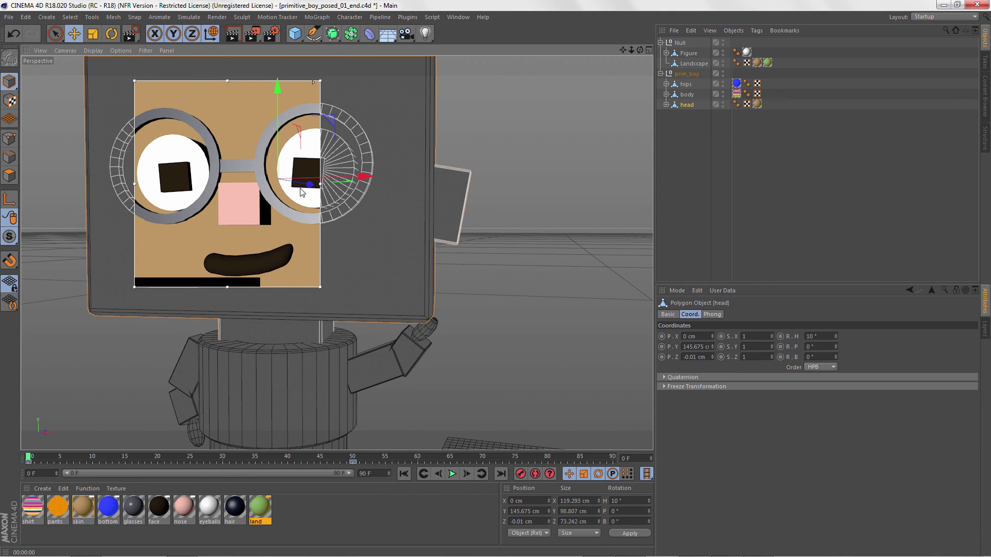
left_click_drag(320, 183, 355, 183)
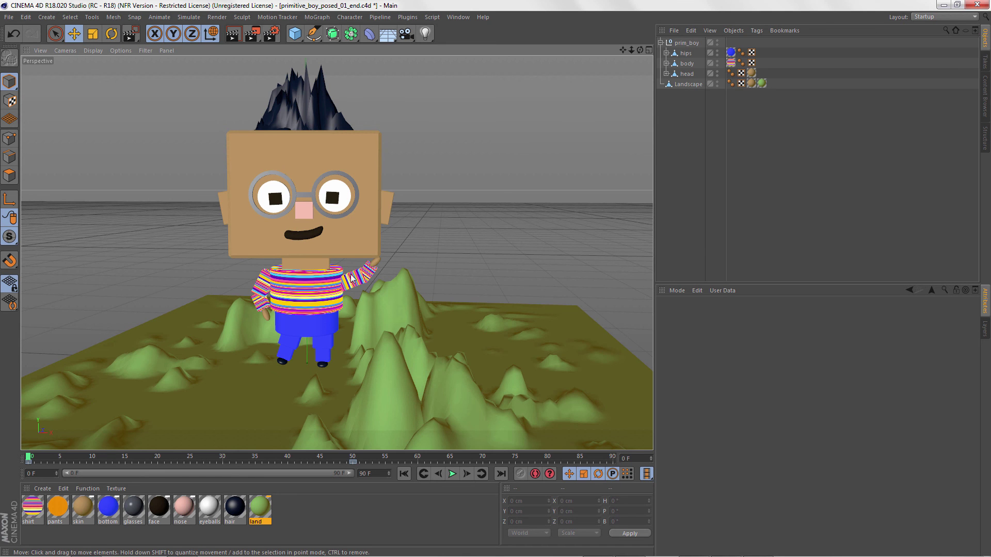
- Switch to the Rotate tool with R and turn the boy's arm
key("r")
left_click(370, 273)
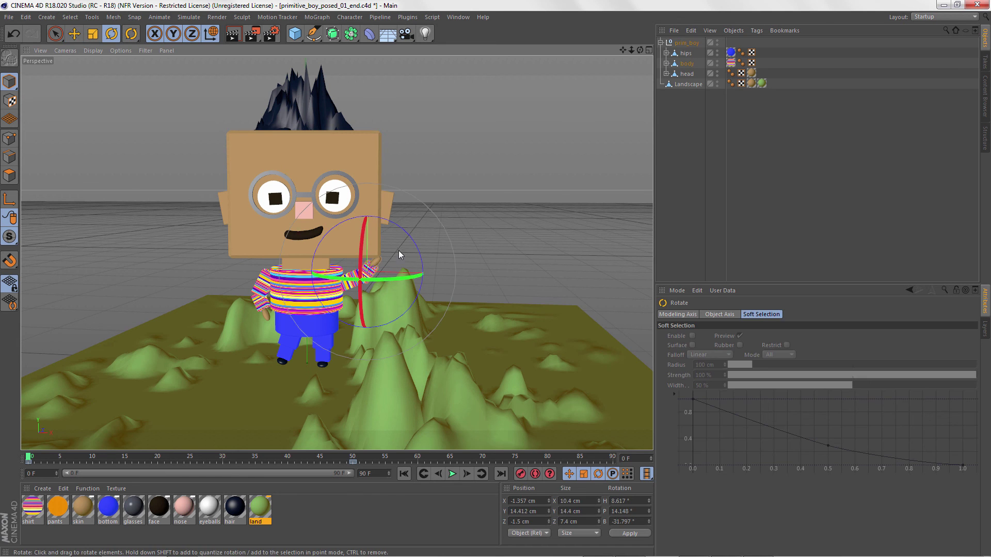